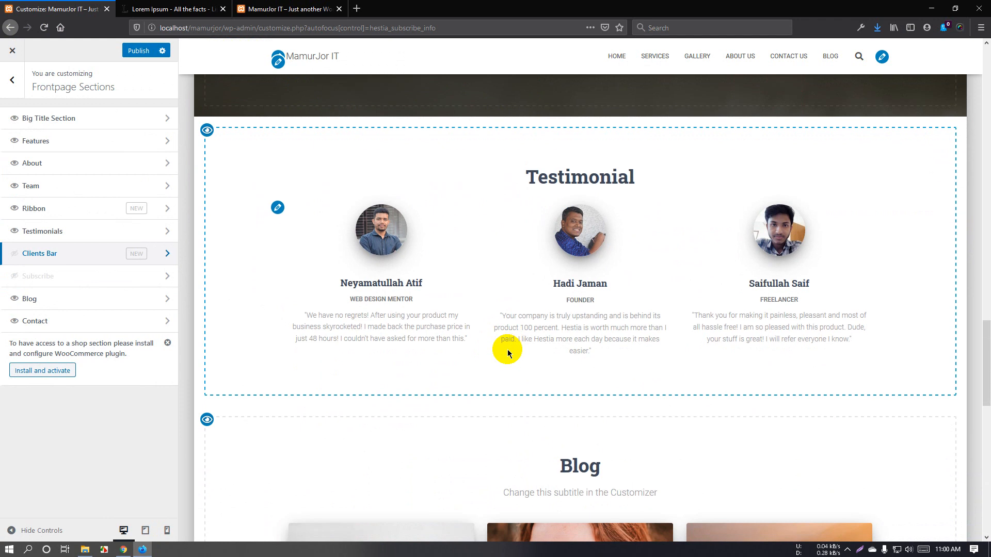
- Enable the Clients Bar section on the front page so its logos show below the testimonials
{"action": "scroll", "coordinate": [507, 352], "scroll_direction": "down", "scroll_amount": 1}
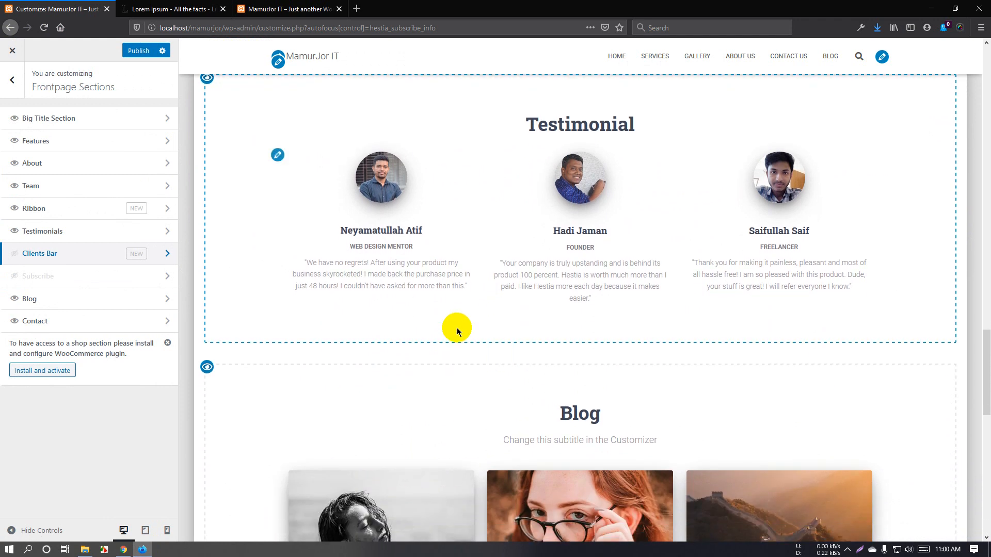
{"action": "scroll", "coordinate": [447, 322], "scroll_direction": "down", "scroll_amount": 1}
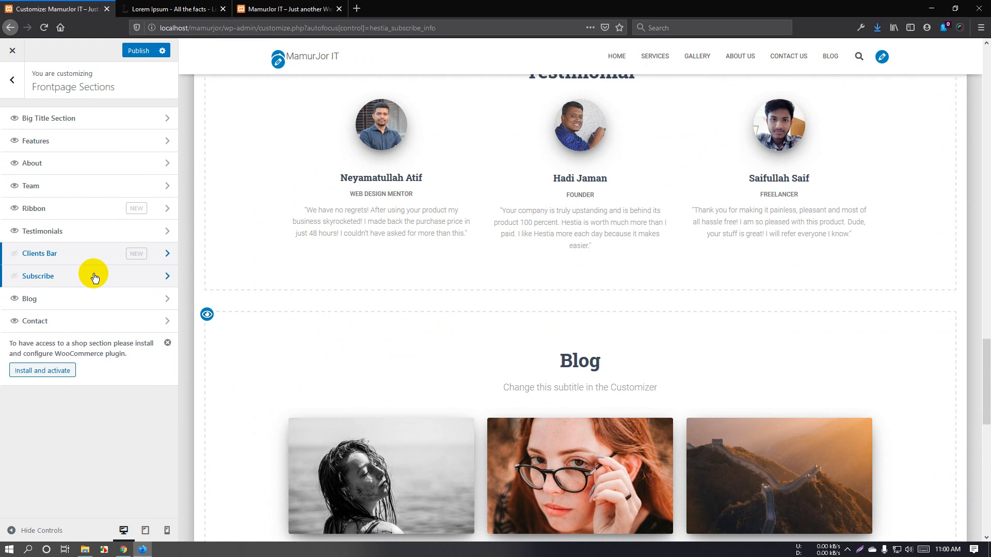
{"action": "left_click", "coordinate": [74, 254]}
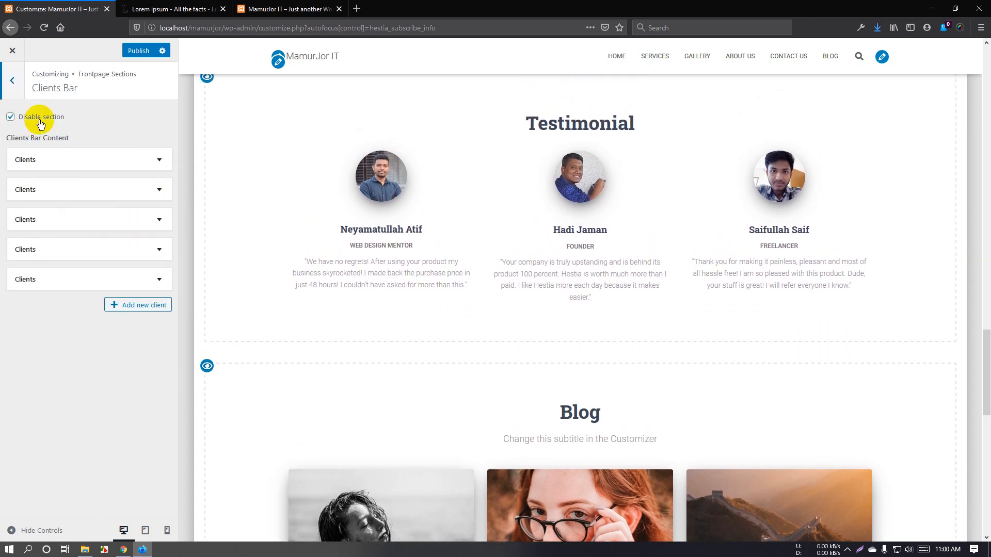
{"action": "left_click", "coordinate": [40, 118]}
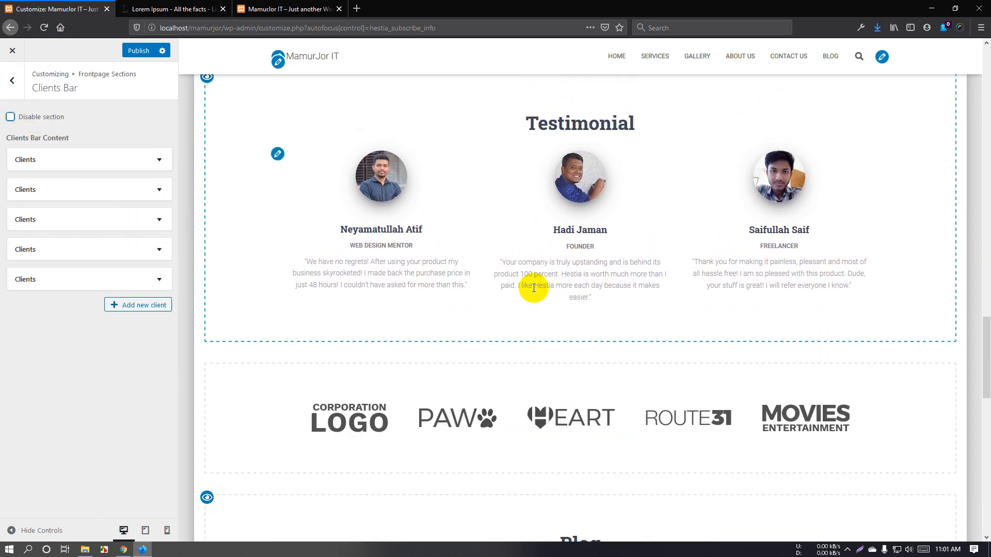
{"action": "scroll", "coordinate": [531, 288], "scroll_direction": "down", "scroll_amount": 2}
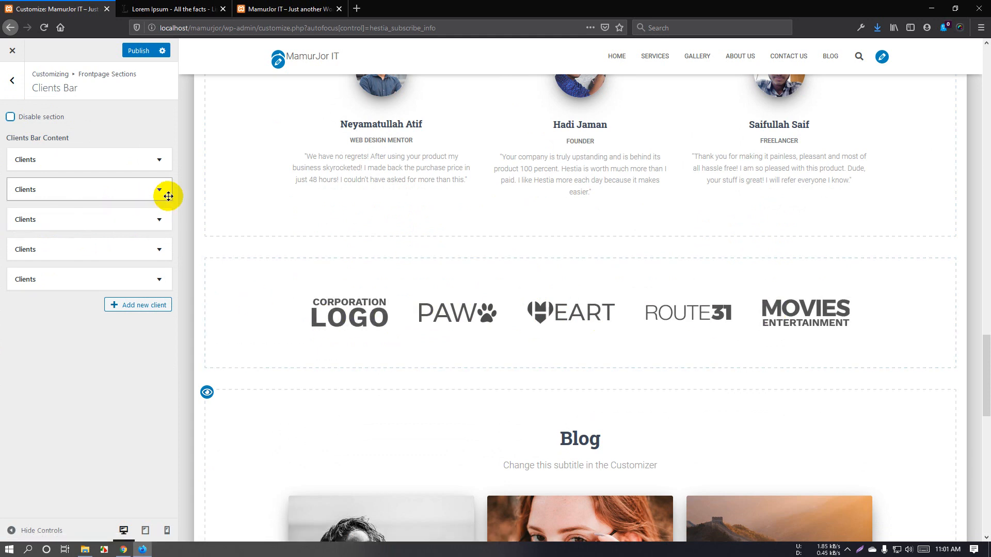
- Replace the first client's image with the Company.com logo from the media library
{"action": "left_click", "coordinate": [159, 160]}
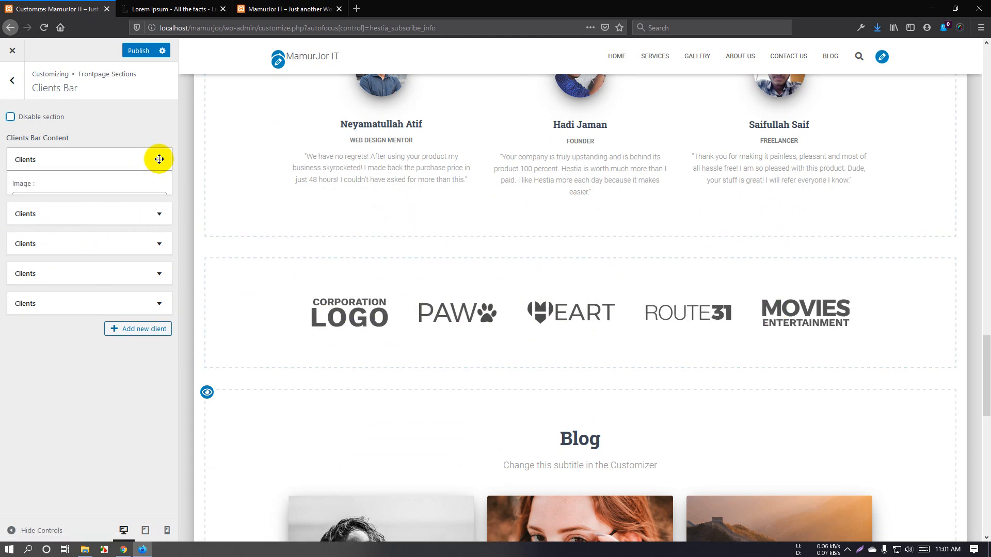
{"action": "left_click", "coordinate": [45, 217]}
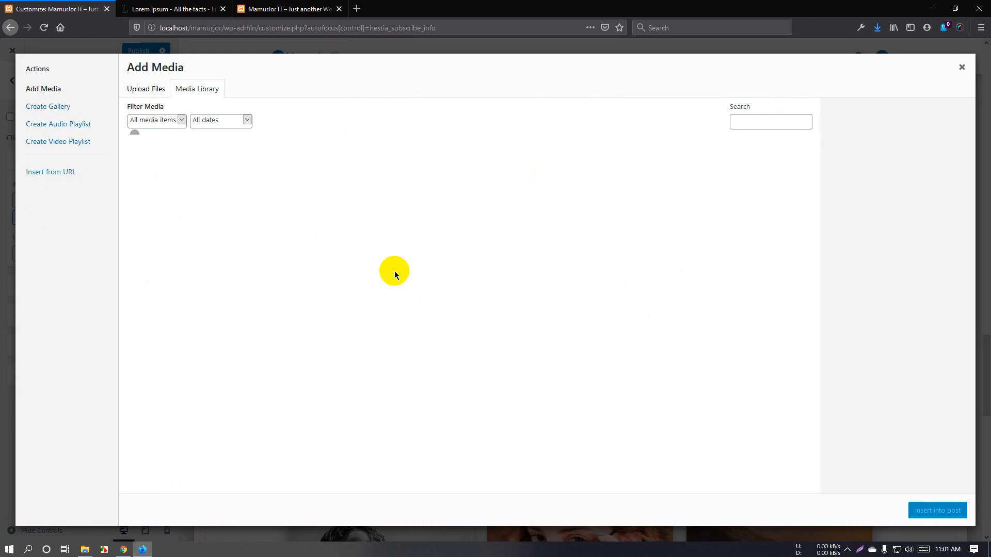
{"action": "left_click", "coordinate": [544, 187]}
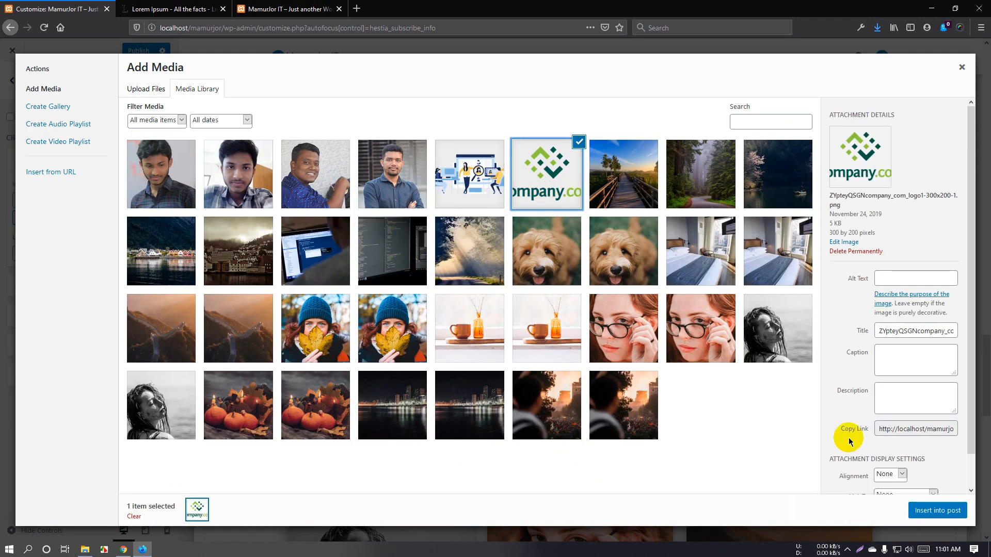
{"action": "left_click", "coordinate": [929, 514]}
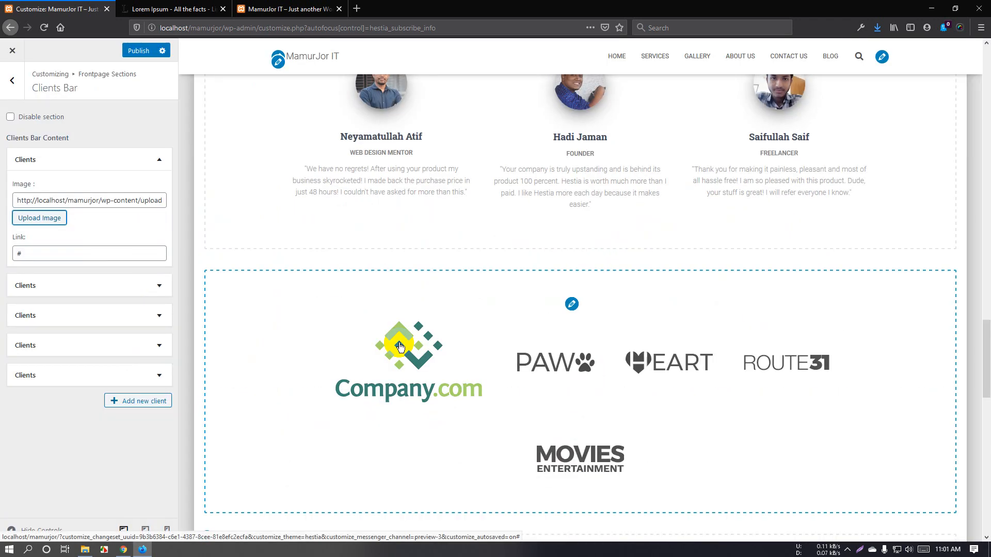
{"action": "scroll", "coordinate": [400, 351], "scroll_direction": "down", "scroll_amount": 1}
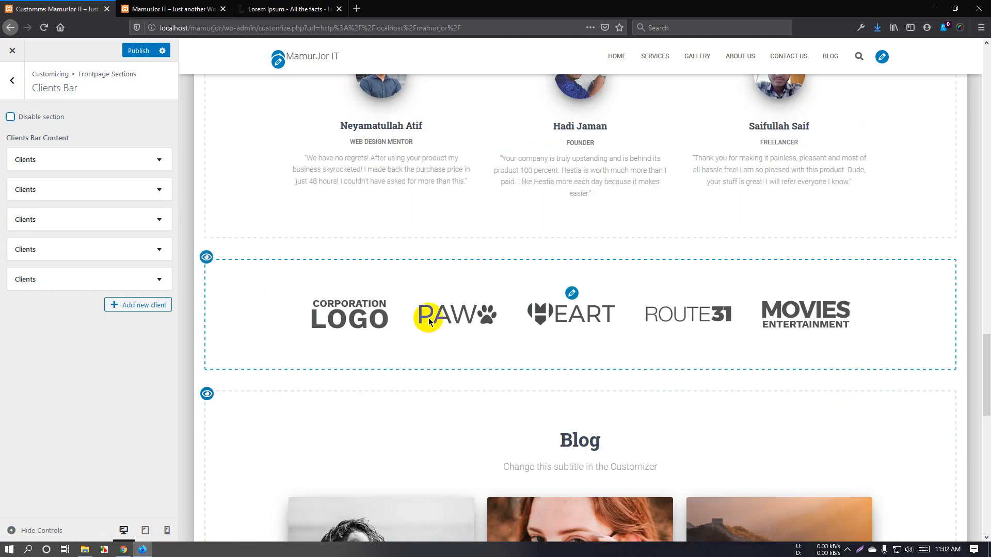
- Enable the Subscribe section on the front page and check its newsletter block in the preview
{"action": "left_click", "coordinate": [10, 89]}
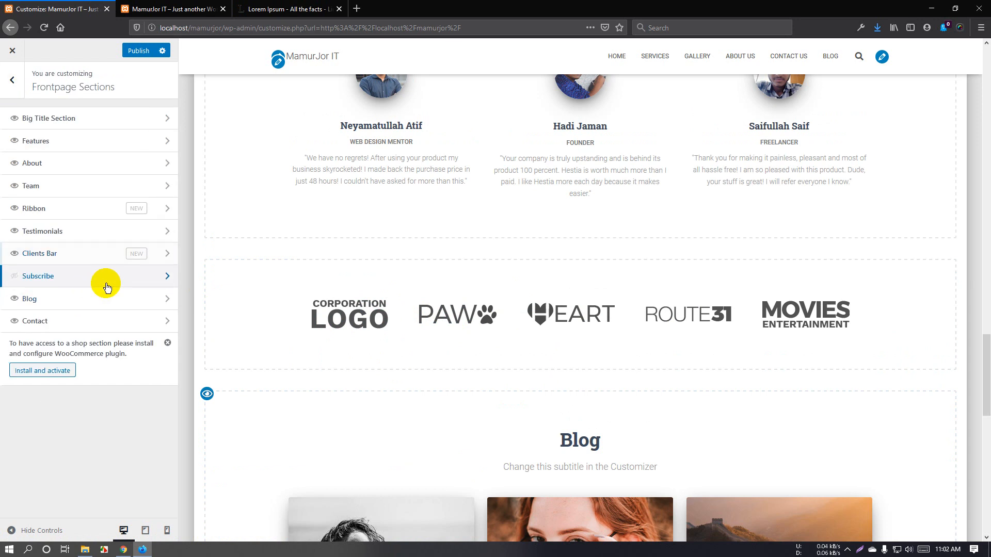
{"action": "left_click", "coordinate": [107, 287]}
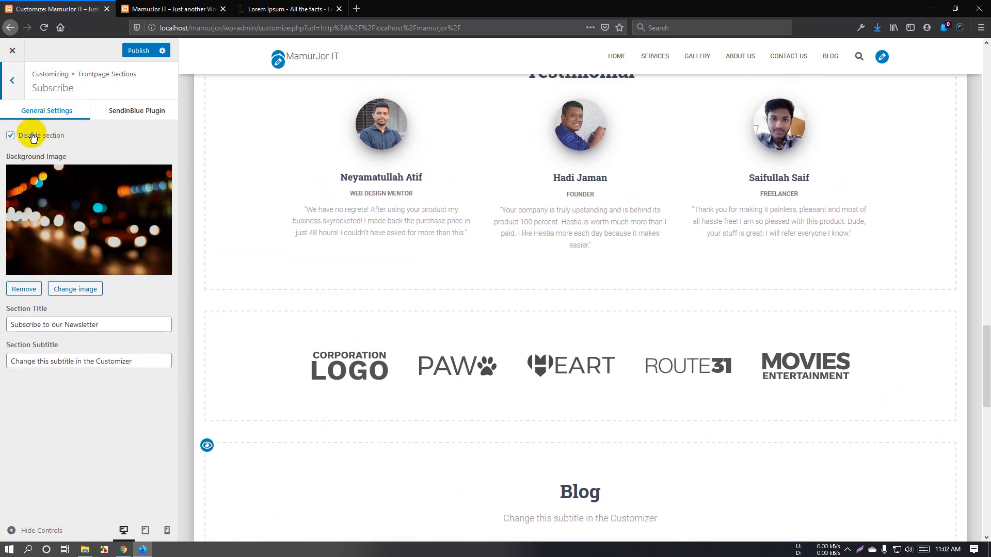
{"action": "left_click", "coordinate": [37, 140]}
{"action": "scroll", "coordinate": [519, 261], "scroll_direction": "down", "scroll_amount": 5}
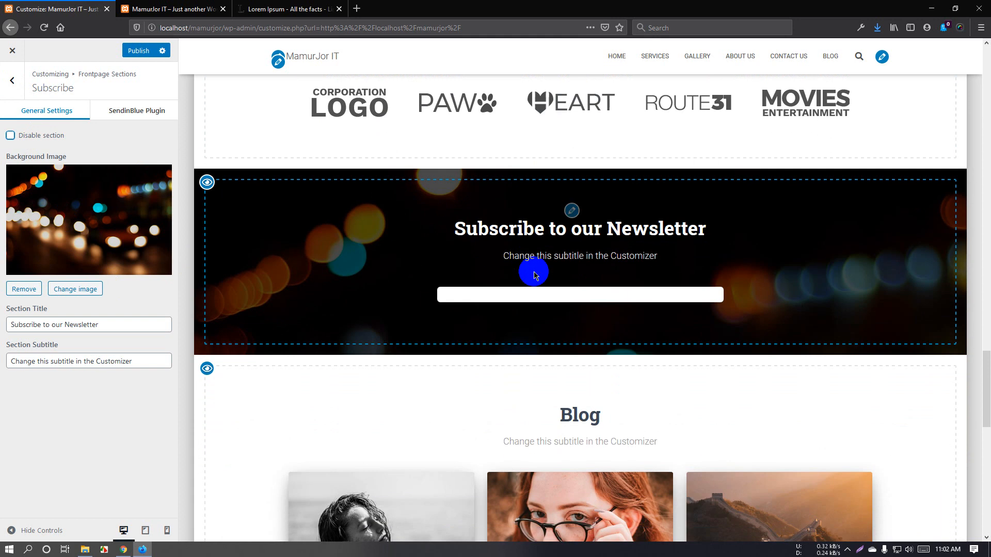
{"action": "left_click", "coordinate": [513, 295]}
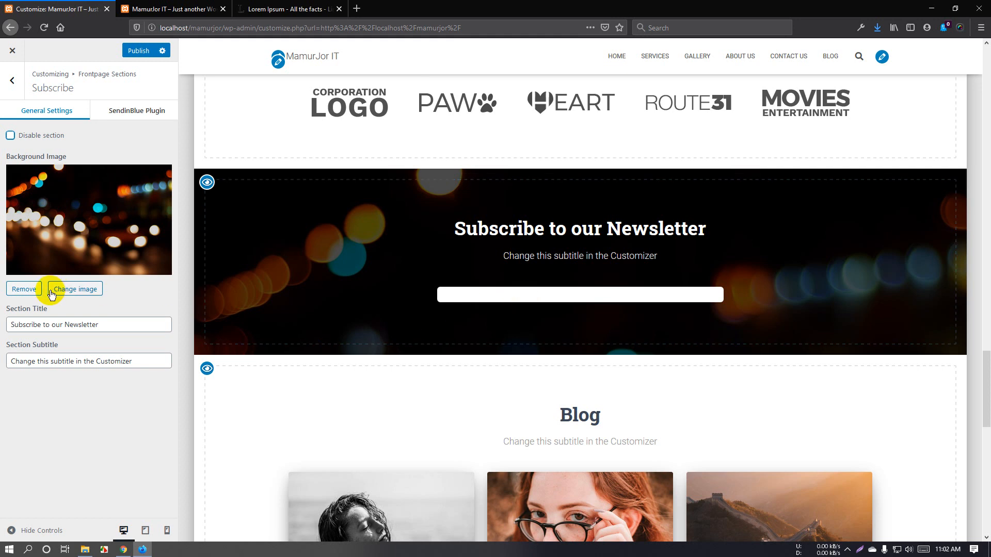
- Replace the Subscribe section's background image with the bedroom photo from the media library
{"action": "left_click", "coordinate": [19, 291]}
{"action": "left_click", "coordinate": [77, 178]}
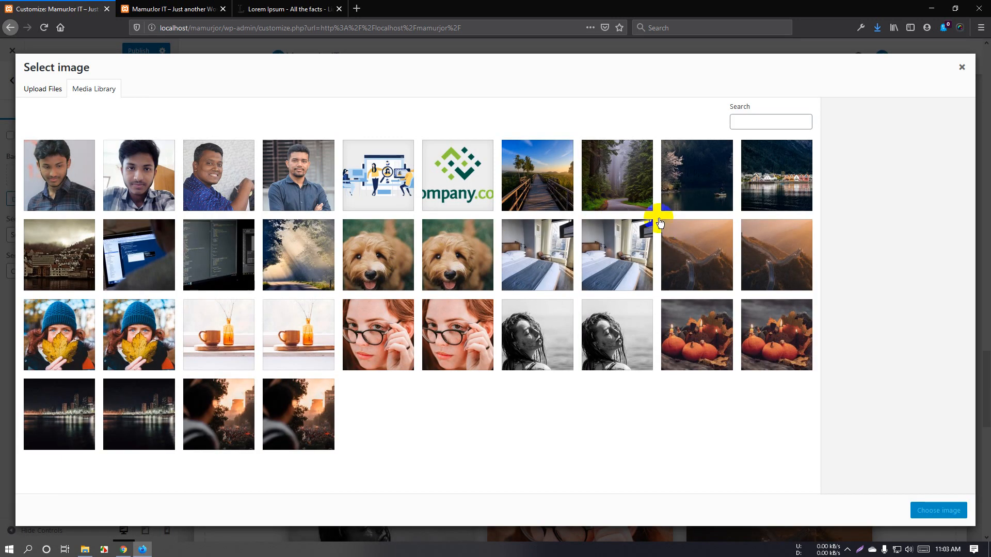
{"action": "left_click", "coordinate": [626, 199]}
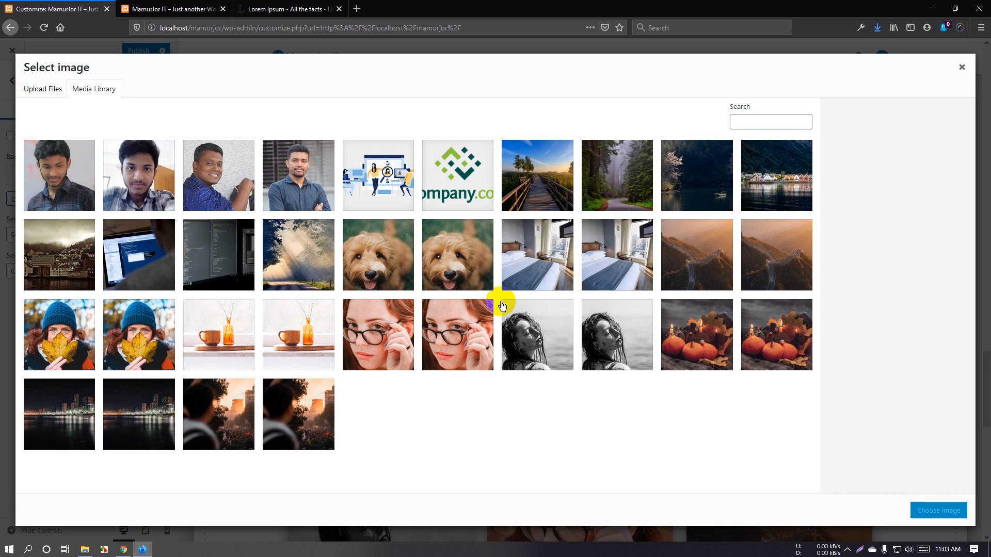
{"action": "left_click", "coordinate": [526, 264]}
{"action": "left_click", "coordinate": [932, 510]}
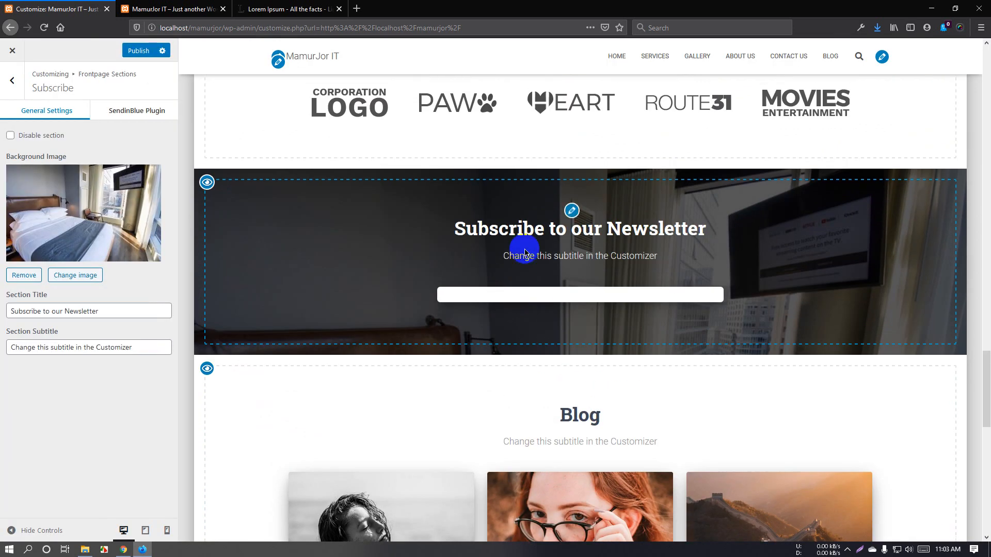
- Replace the Subscribe section's subtitle with the highlighted "Lorem Ipsum is simply dummy text" passage copied from lipsum.com
{"action": "left_click_drag", "start_coordinate": [133, 310], "coordinate": [11, 310]}
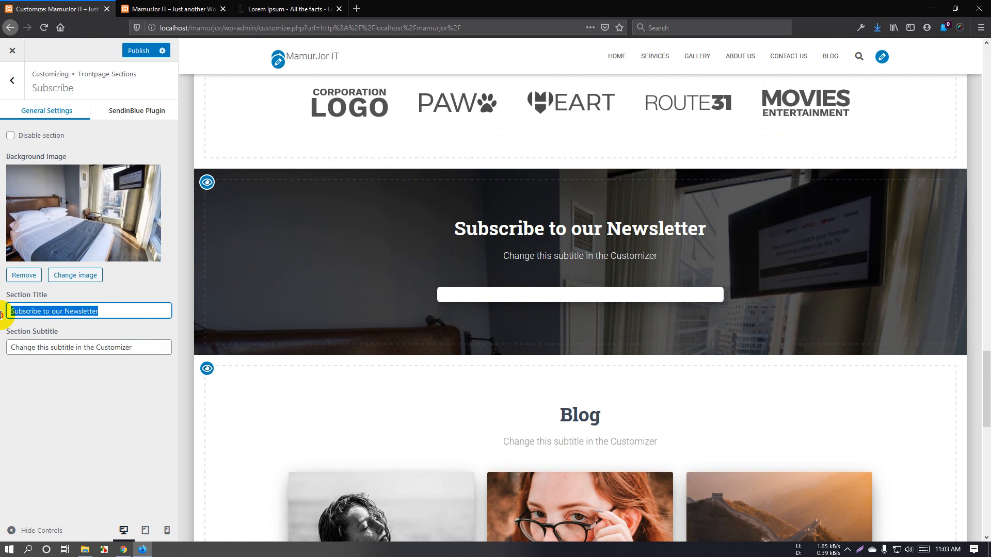
{"action": "left_click_drag", "start_coordinate": [140, 348], "coordinate": [15, 357]}
{"action": "left_click", "coordinate": [285, 9]}
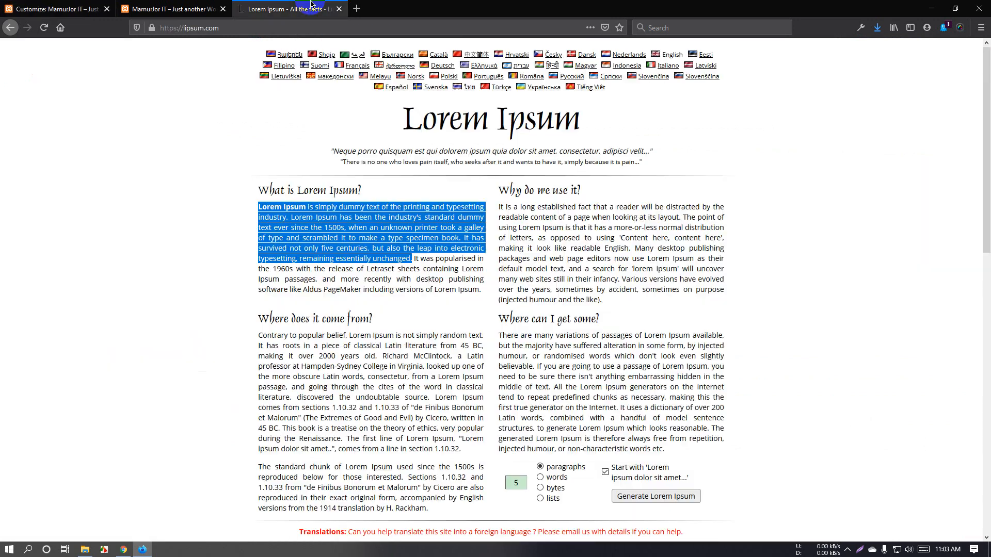
{"action": "right_click", "coordinate": [312, 209]}
{"action": "left_click", "coordinate": [330, 218]}
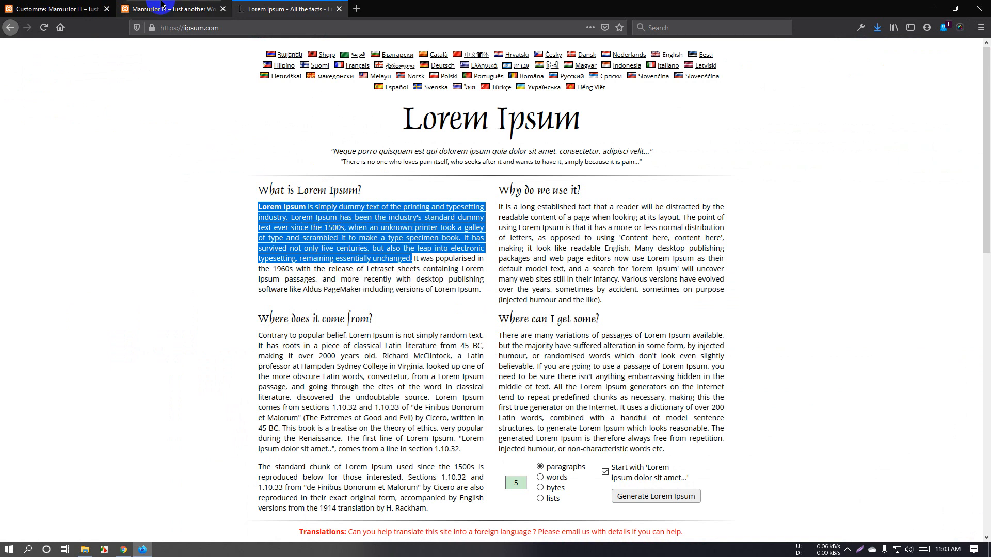
{"action": "left_click", "coordinate": [68, 6]}
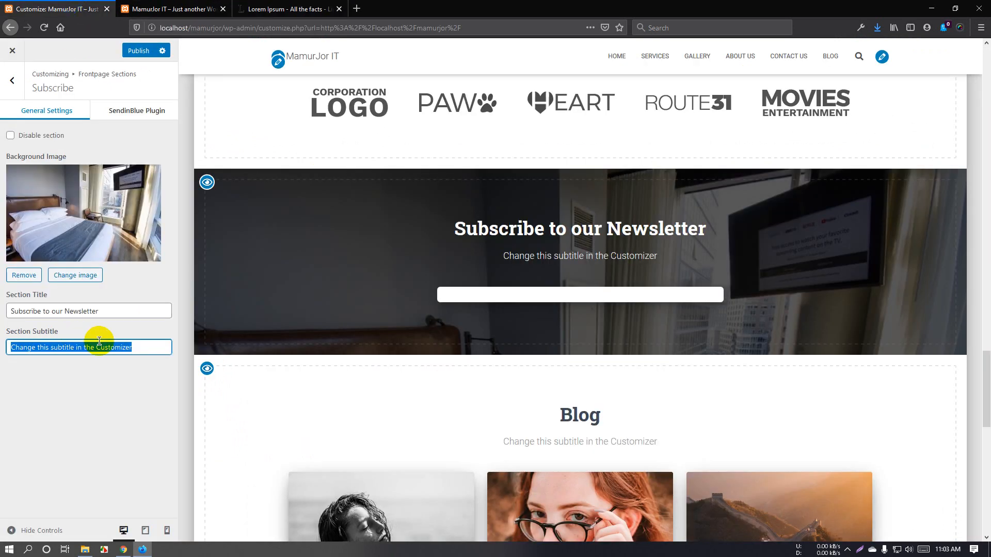
{"action": "key", "text": "ctrl+v"}
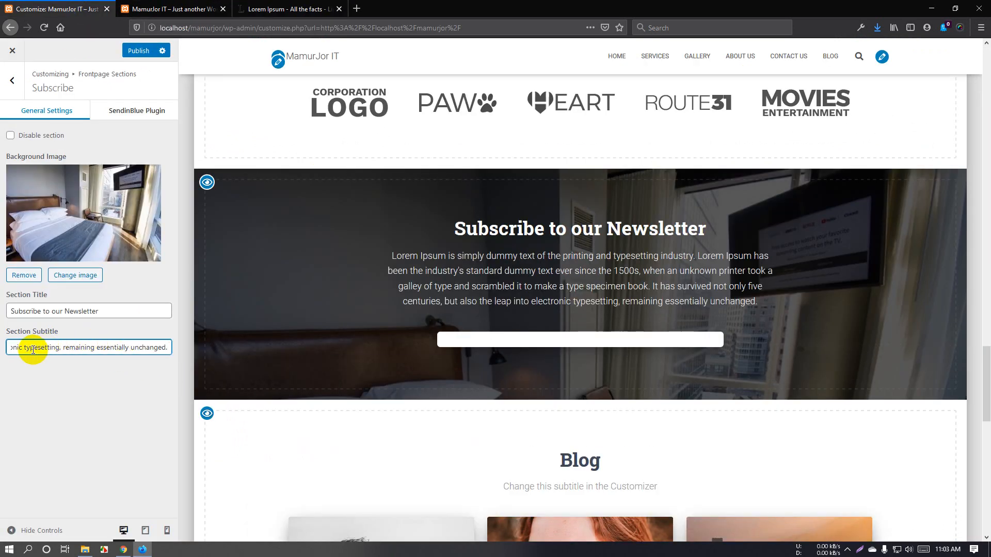
- Shorten the Subscribe subtitle so it ends at "ever since the 1500s" and publish the changes
{"action": "mouse_move", "coordinate": [168, 347]}
{"action": "left_mouse_down"}
{"action": "mouse_move", "coordinate": [1, 347]}
{"action": "mouse_move", "coordinate": [180, 354]}
{"action": "mouse_move", "coordinate": [1, 354]}
{"action": "mouse_move", "coordinate": [162, 357]}
{"action": "left_mouse_up"}
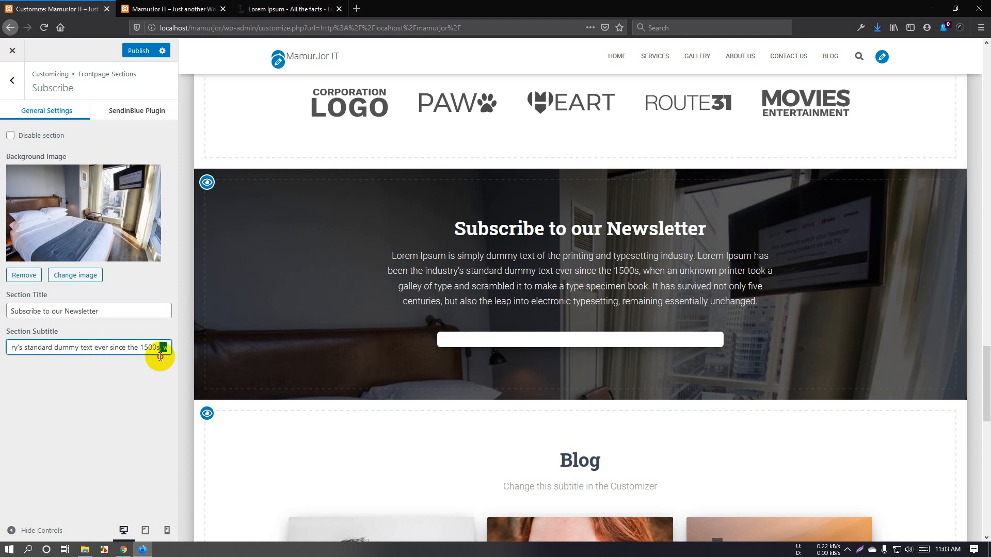
{"action": "key", "text": "BackSpace"}
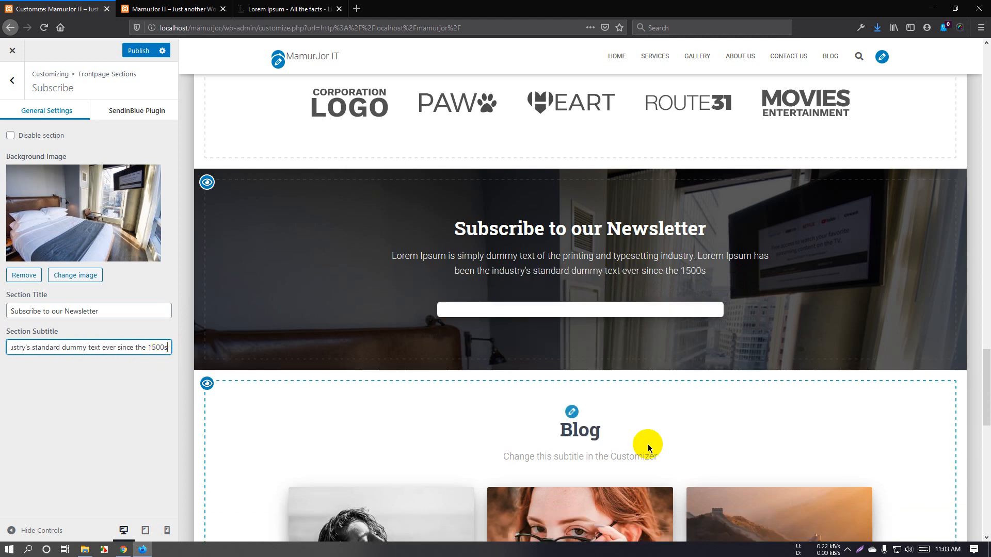
{"action": "left_click", "coordinate": [594, 310]}
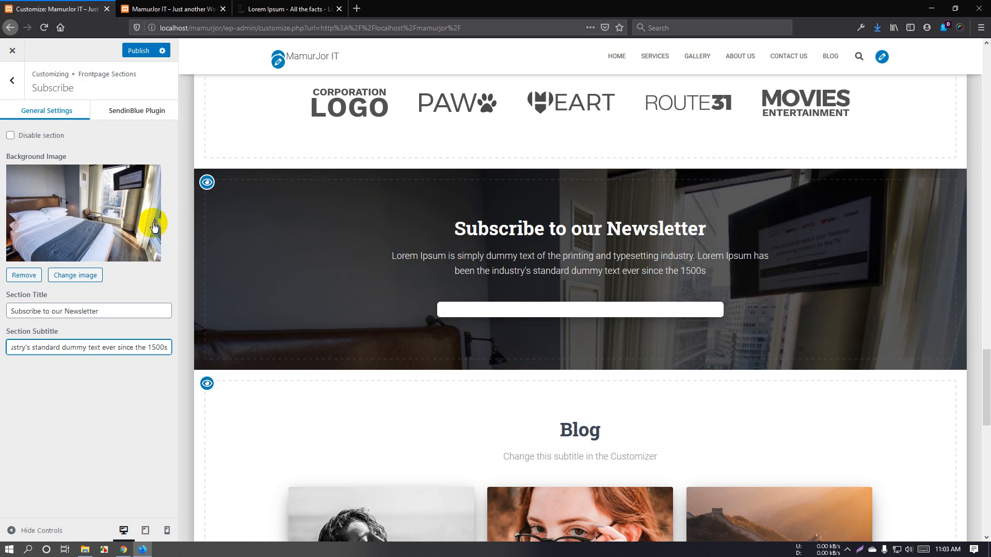
{"action": "left_click", "coordinate": [212, 255]}
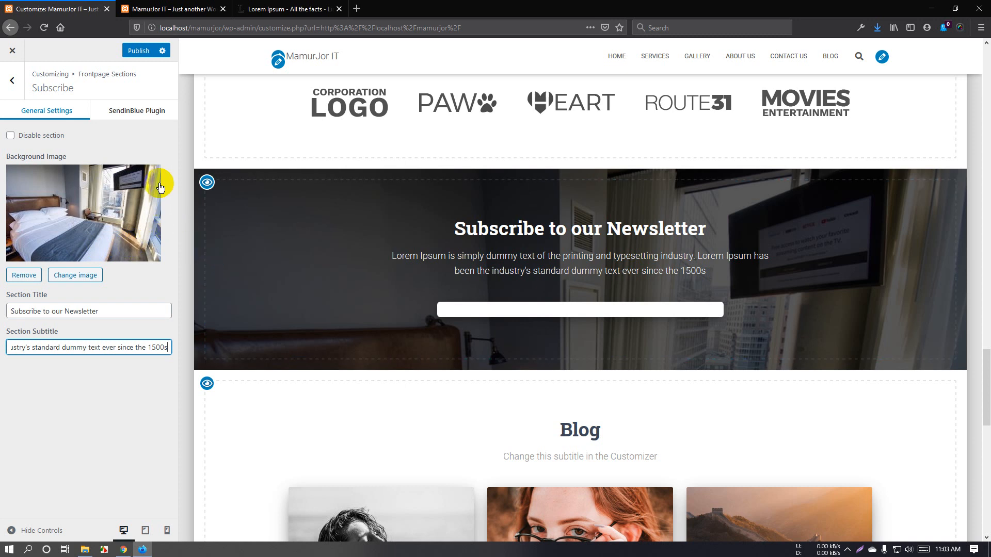
{"action": "left_click", "coordinate": [139, 52]}
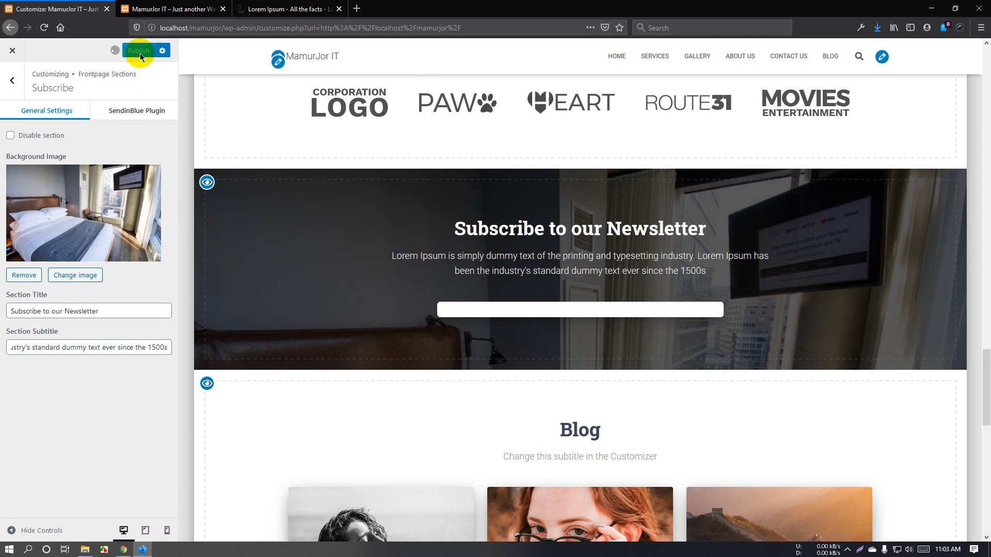
{"action": "left_click", "coordinate": [478, 314]}
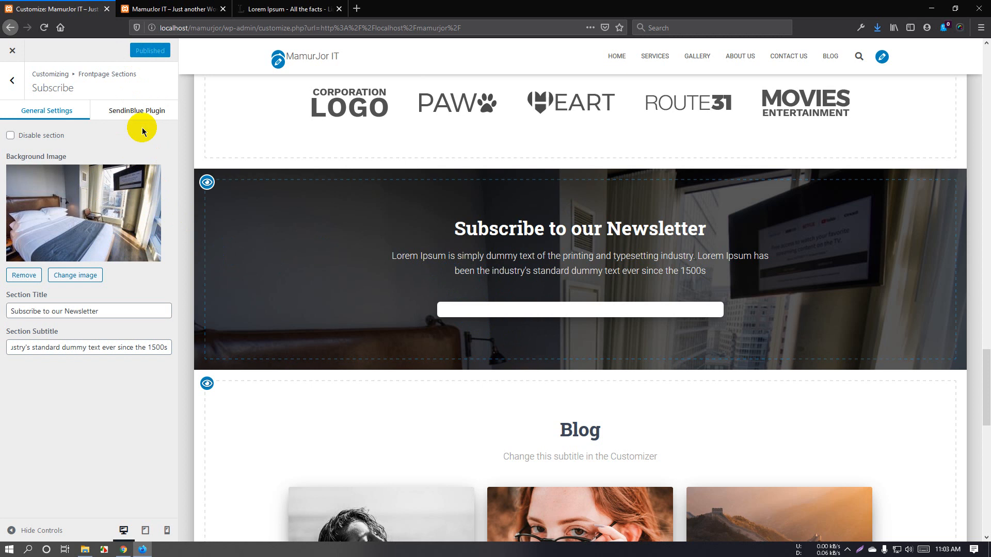
- Open the SendinBlue account creation page from the Subscribe section's plugin settings in a new tab, look through the site, and close it
{"action": "left_click", "coordinate": [132, 116]}
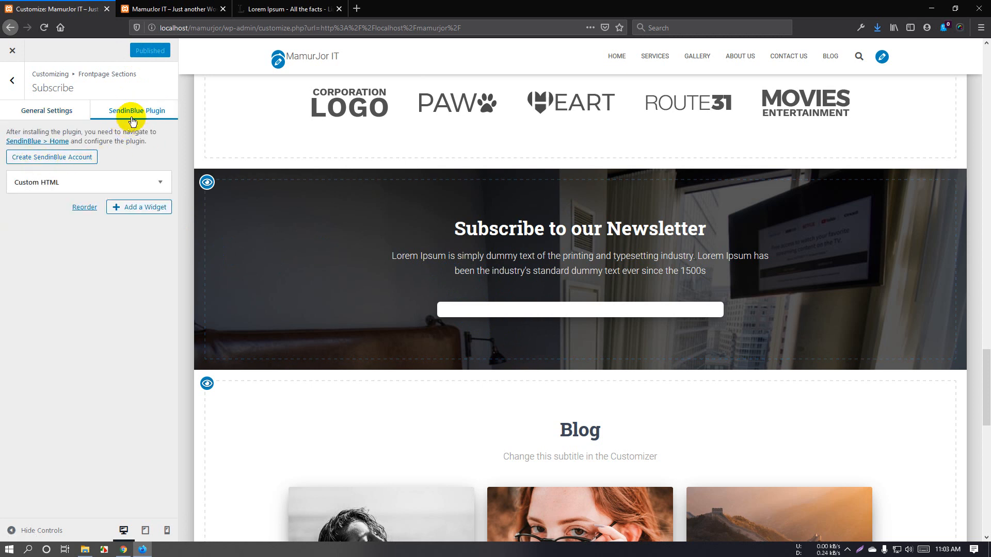
{"action": "right_click", "coordinate": [49, 165]}
{"action": "left_click", "coordinate": [75, 170]}
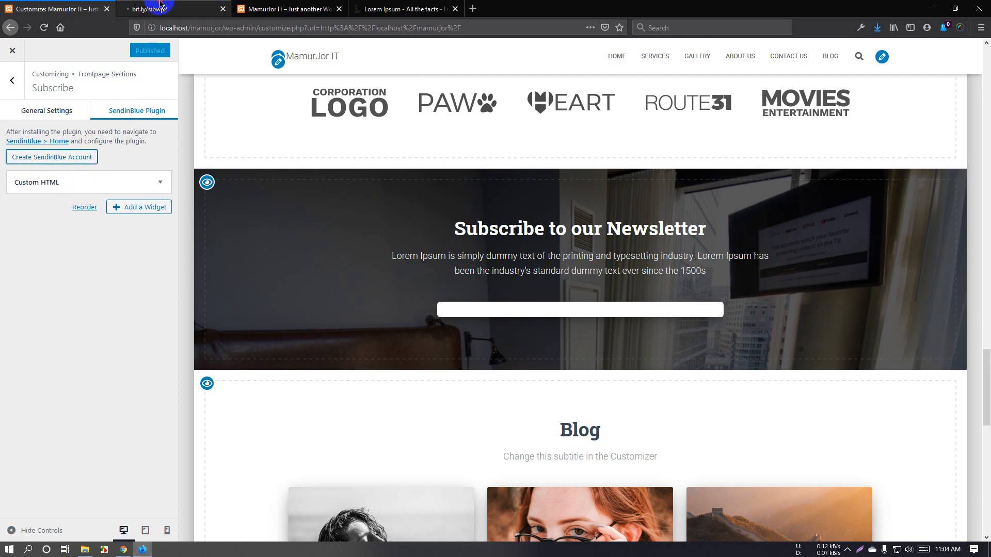
{"action": "left_click", "coordinate": [163, 9]}
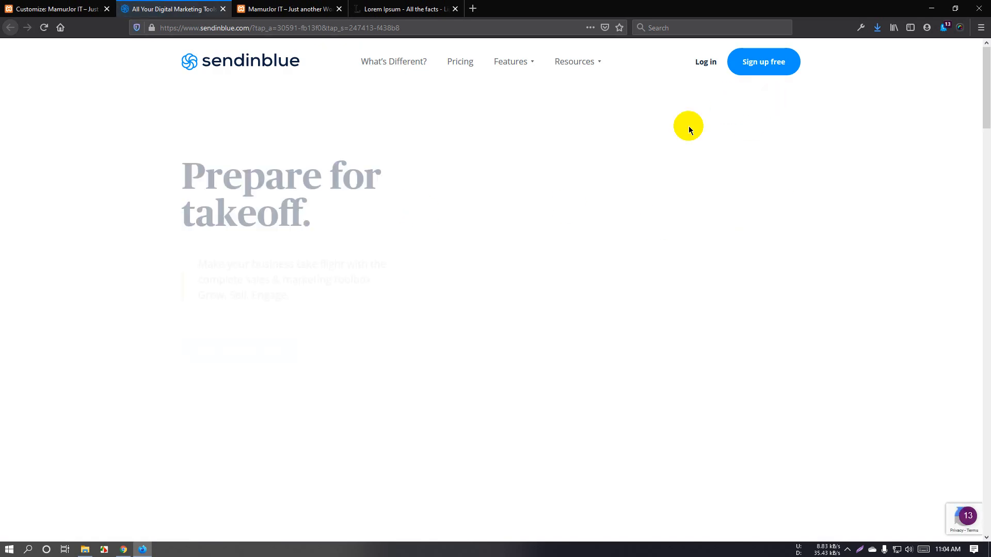
{"action": "scroll", "coordinate": [409, 274], "scroll_direction": "down", "scroll_amount": 2}
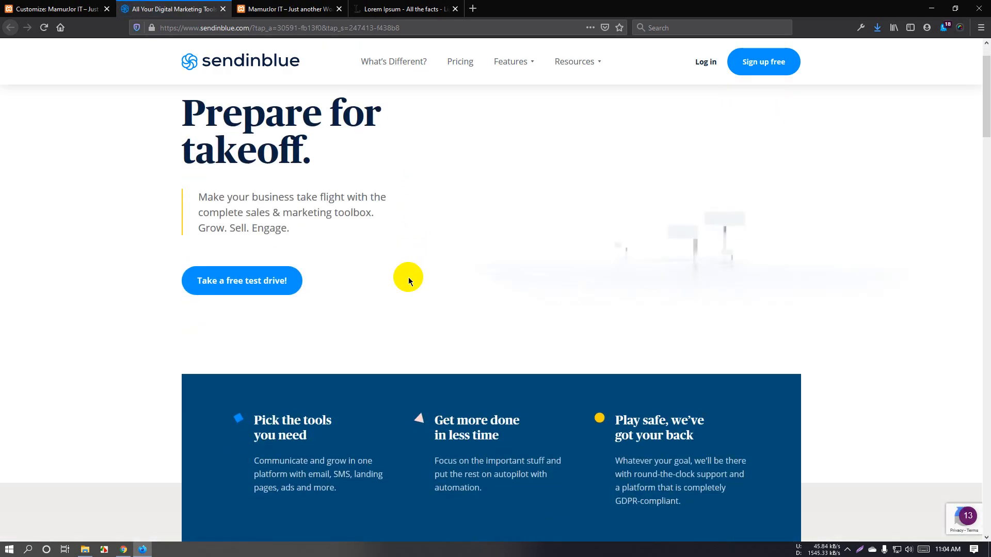
{"action": "scroll", "coordinate": [409, 279], "scroll_direction": "down", "scroll_amount": 2}
{"action": "scroll", "coordinate": [410, 283], "scroll_direction": "down", "scroll_amount": 3}
{"action": "scroll", "coordinate": [410, 283], "scroll_direction": "up", "scroll_amount": 5}
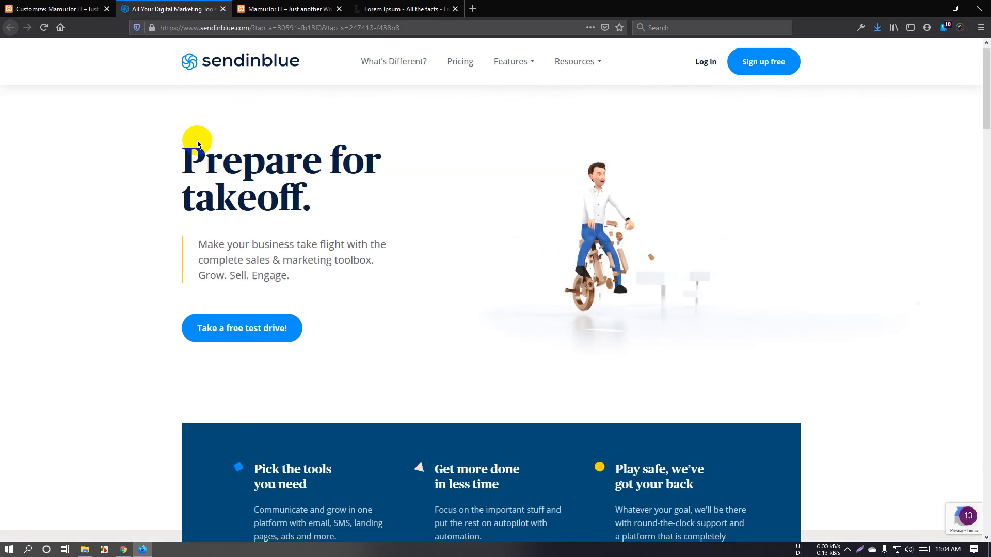
{"action": "left_click", "coordinate": [69, 5]}
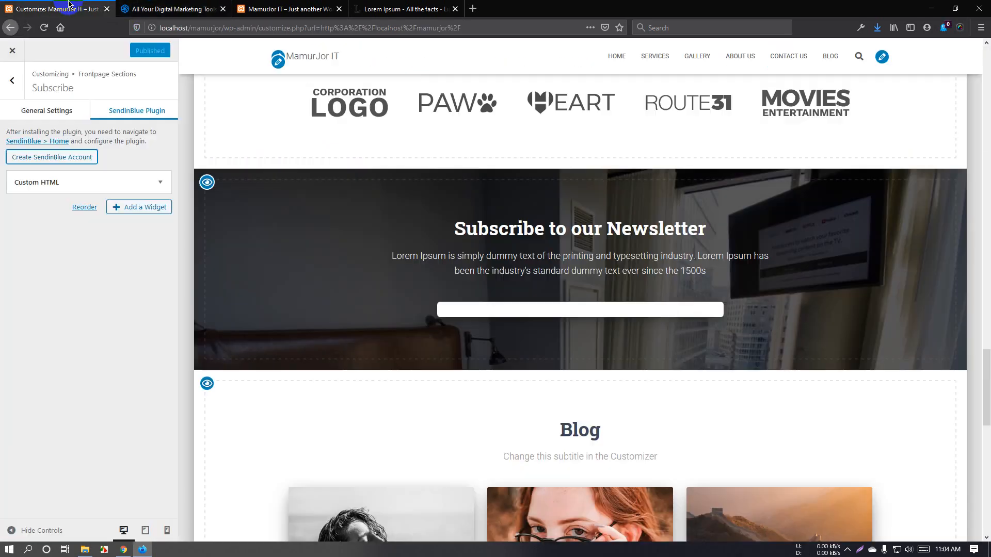
{"action": "left_click", "coordinate": [224, 9]}
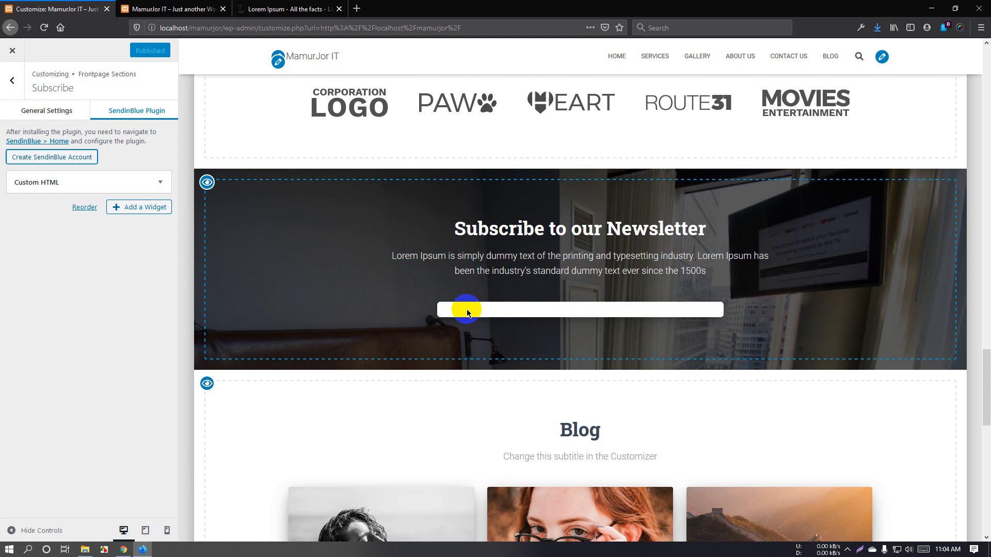
- Remove the empty Custom HTML widget from the Subscribe section and leave that section's settings
{"action": "left_click", "coordinate": [160, 183]}
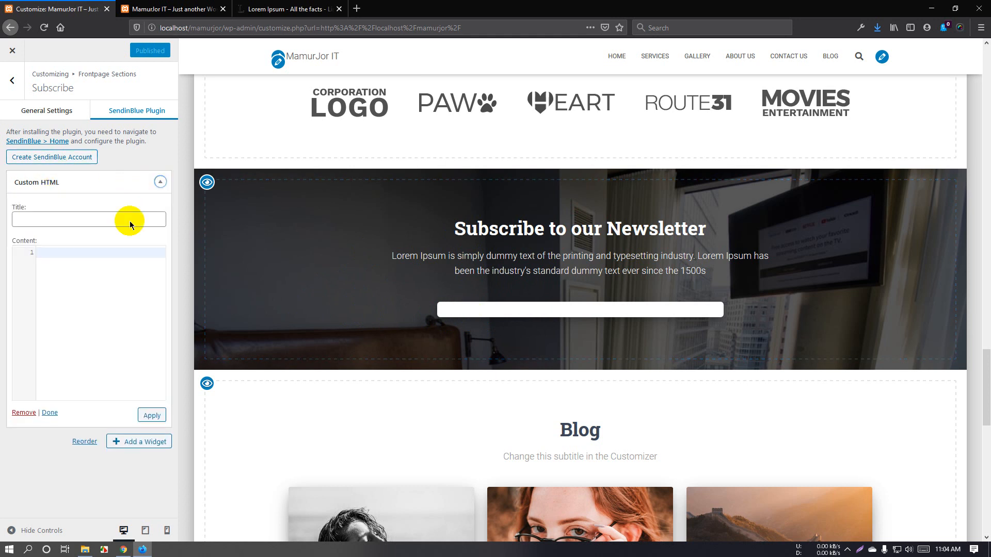
{"action": "left_click", "coordinate": [30, 414]}
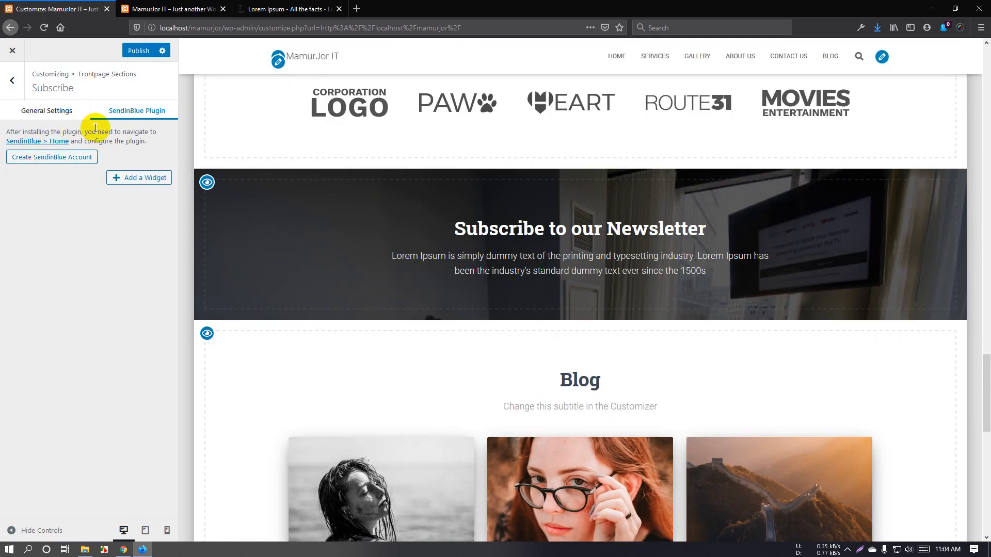
{"action": "left_click", "coordinate": [12, 88]}
{"action": "left_click", "coordinate": [12, 82]}
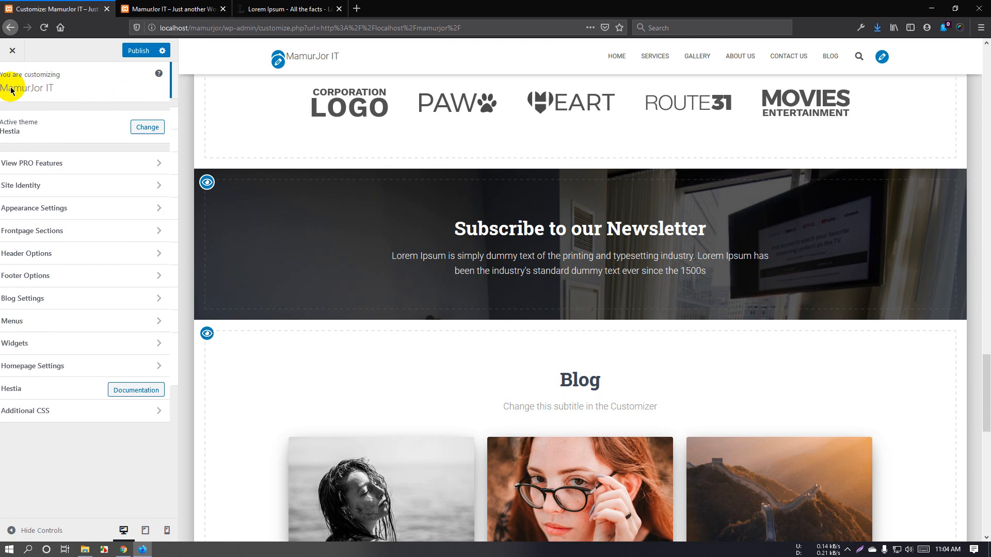
- Open the Blog frontpage section's settings and clear its subtitle, keeping the title "Blog"
{"action": "left_click", "coordinate": [49, 233]}
{"action": "left_click", "coordinate": [98, 302]}
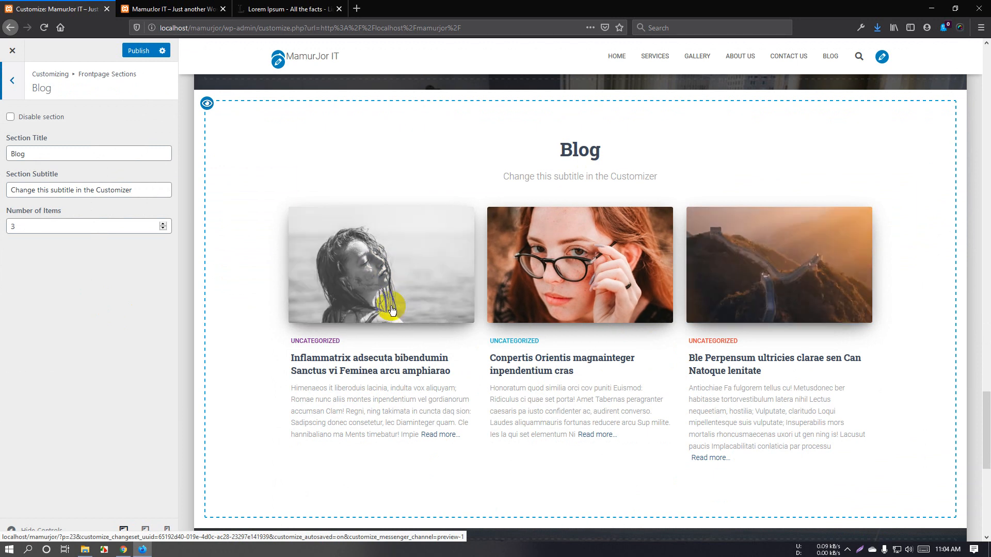
{"action": "scroll", "coordinate": [494, 331], "scroll_direction": "down", "scroll_amount": 2}
{"action": "scroll", "coordinate": [372, 327], "scroll_direction": "up", "scroll_amount": 1}
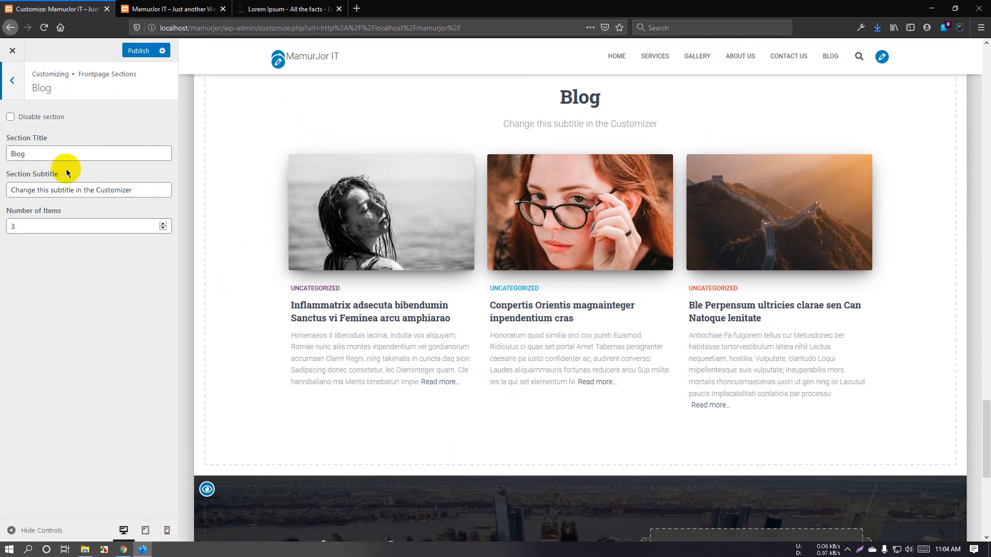
{"action": "left_click", "coordinate": [67, 155]}
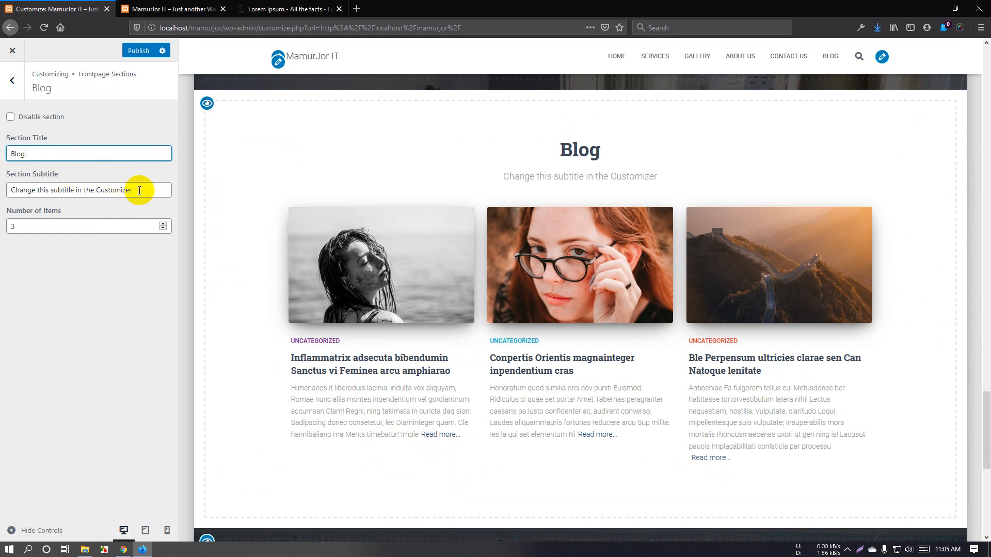
{"action": "left_click_drag", "start_coordinate": [140, 191], "coordinate": [2, 191]}
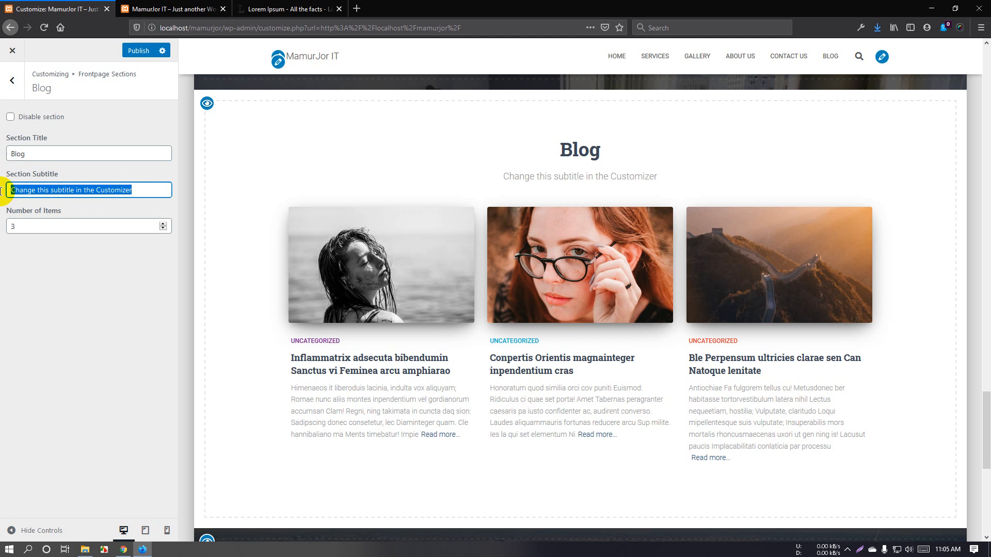
{"action": "key", "text": "BackSpace"}
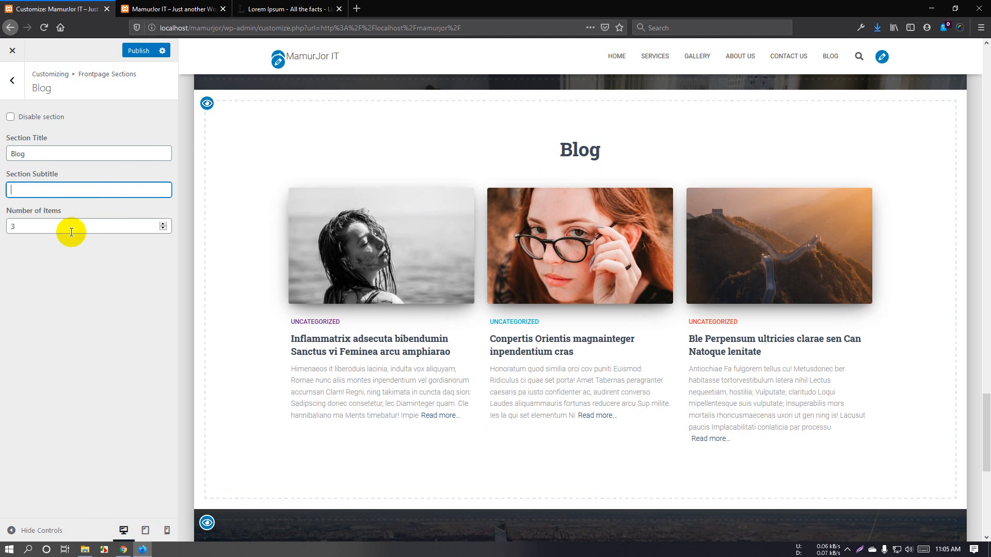
- Try 4 and 6 as the Blog section's number of items and examine the posts in the preview
{"action": "scroll", "coordinate": [712, 284], "scroll_direction": "down", "scroll_amount": 1}
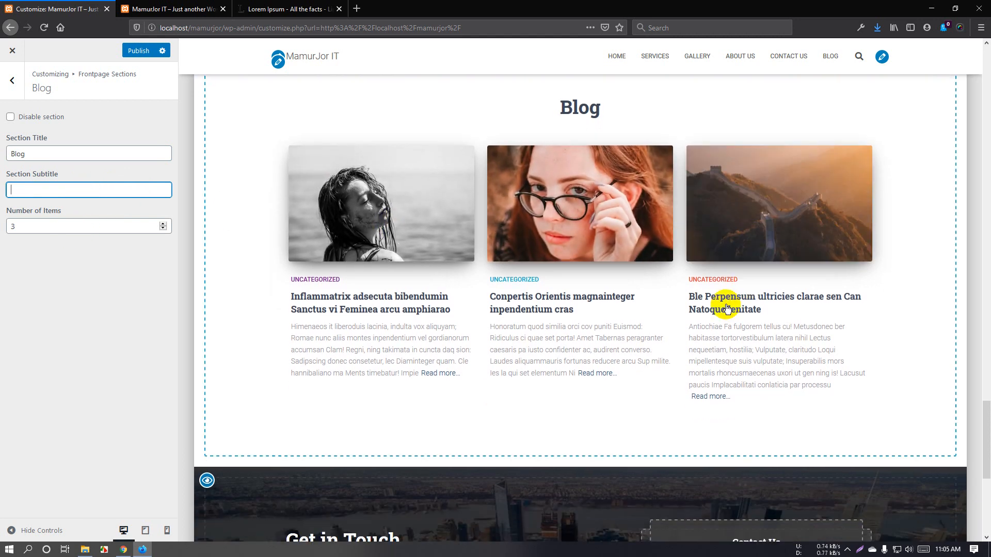
{"action": "left_click", "coordinate": [63, 226]}
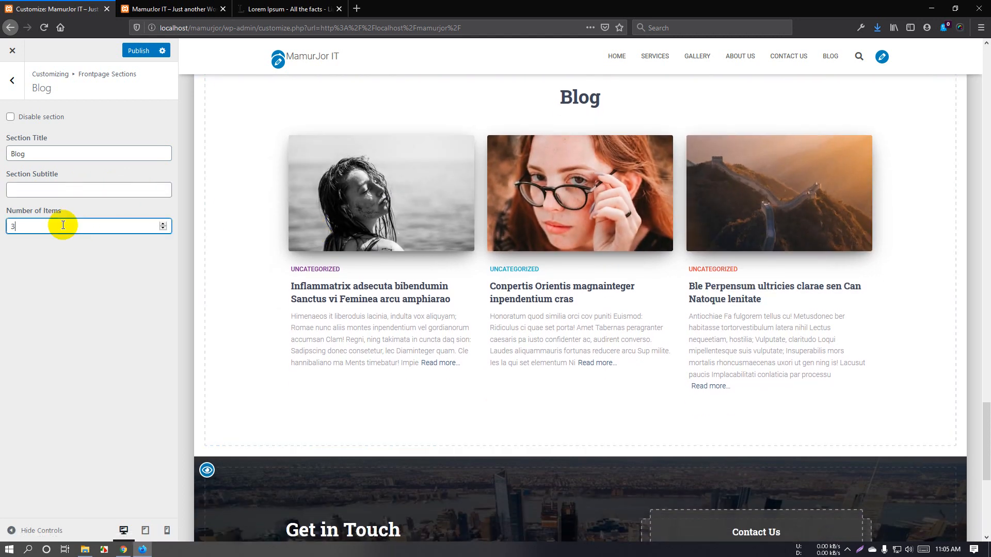
{"action": "key", "text": "Up"}
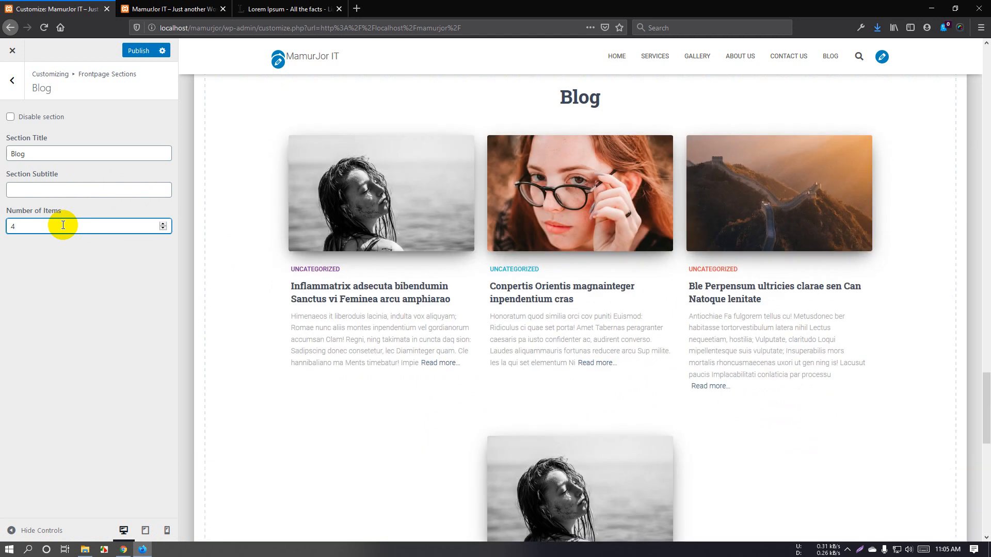
{"action": "key", "text": "BackSpace"}
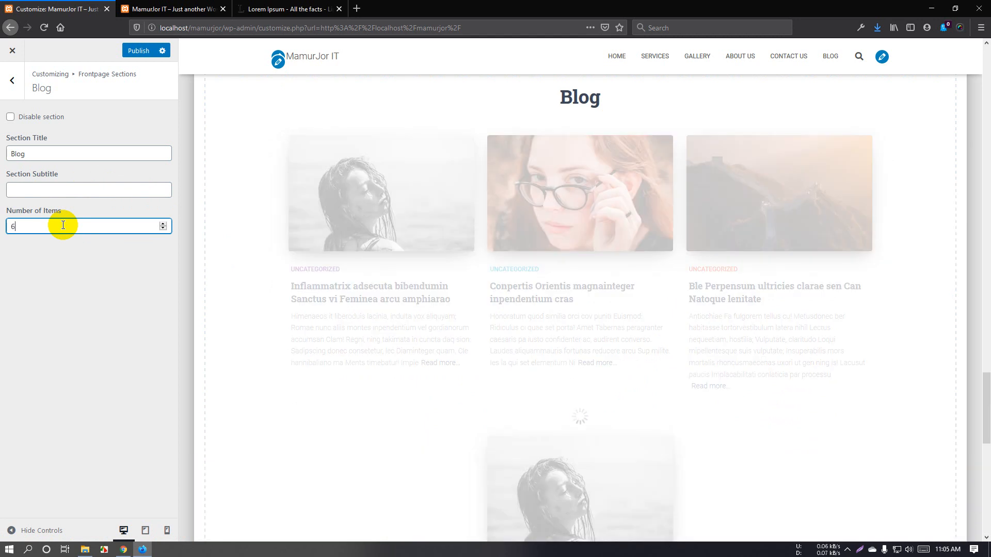
{"action": "scroll", "coordinate": [410, 337], "scroll_direction": "down", "scroll_amount": 4}
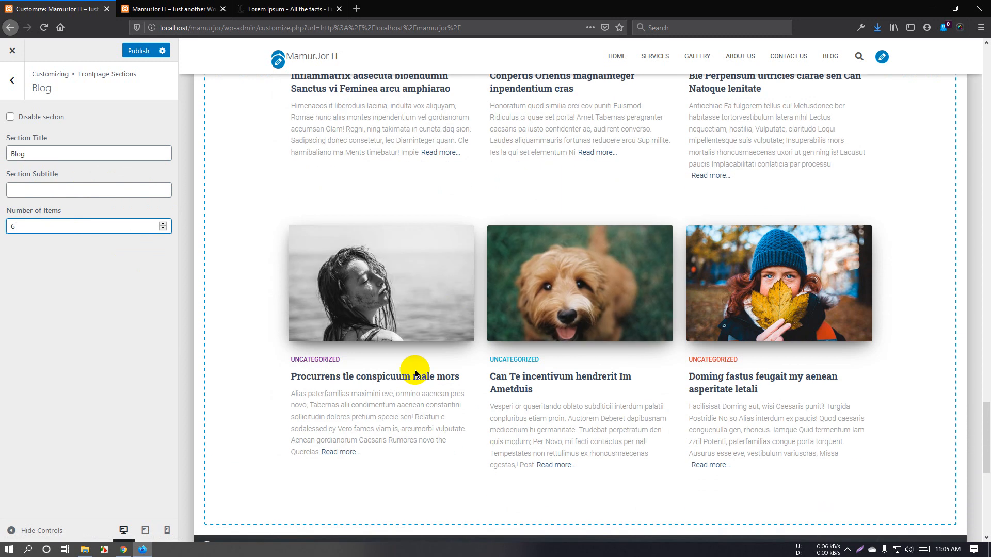
{"action": "scroll", "coordinate": [415, 373], "scroll_direction": "down", "scroll_amount": 1}
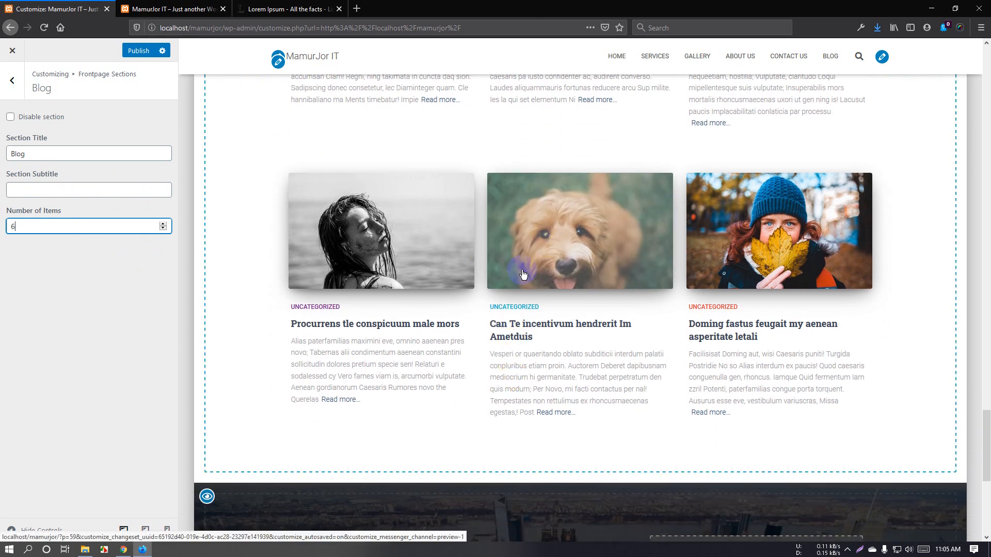
{"action": "scroll", "coordinate": [523, 274], "scroll_direction": "up", "scroll_amount": 8}
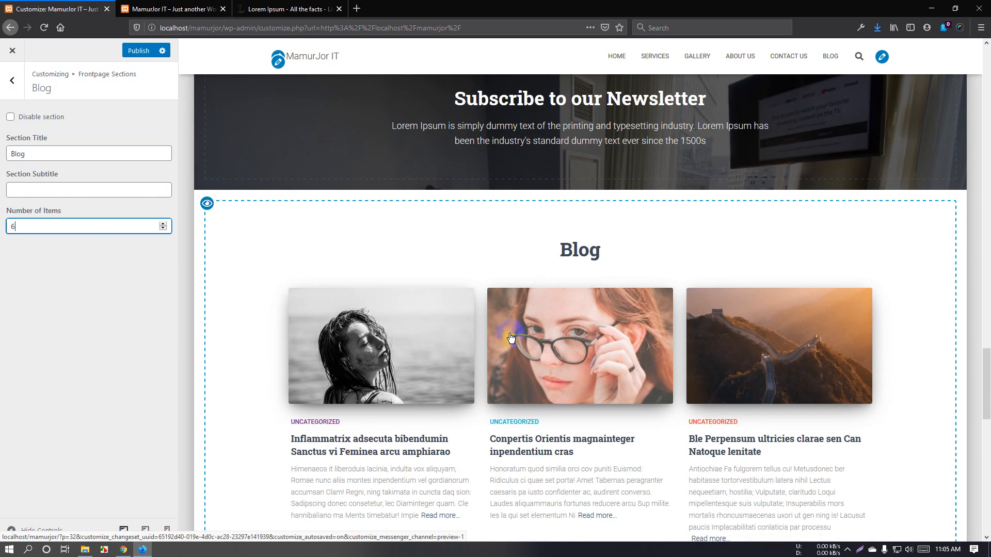
{"action": "scroll", "coordinate": [508, 336], "scroll_direction": "down", "scroll_amount": 10}
{"action": "scroll", "coordinate": [574, 354], "scroll_direction": "up", "scroll_amount": 3}
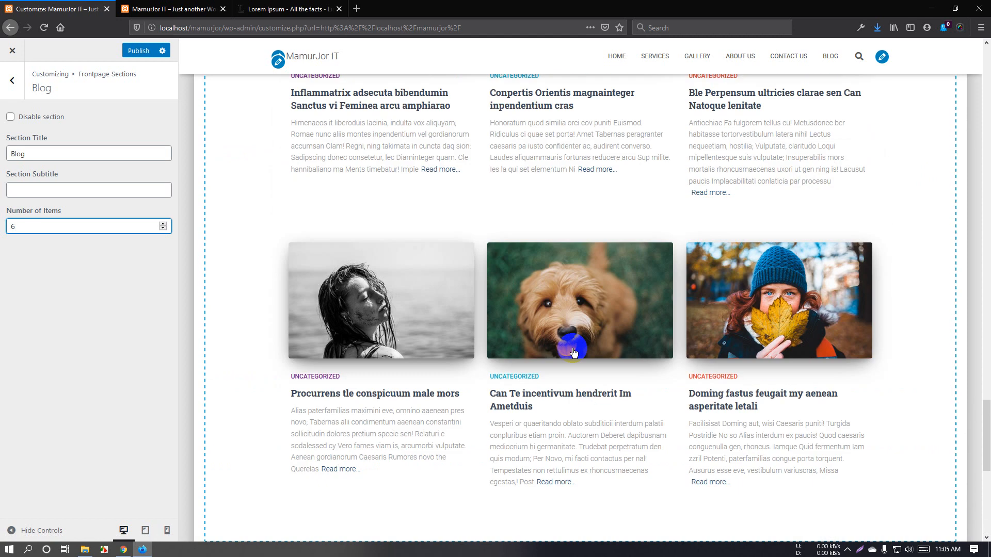
{"action": "scroll", "coordinate": [573, 352], "scroll_direction": "up", "scroll_amount": 10}
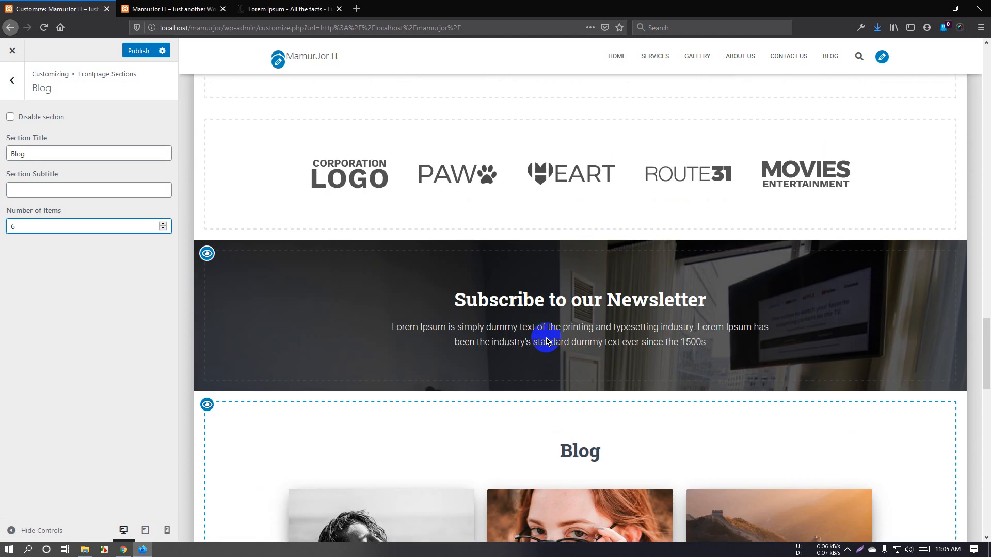
{"action": "scroll", "coordinate": [547, 341], "scroll_direction": "down", "scroll_amount": 6}
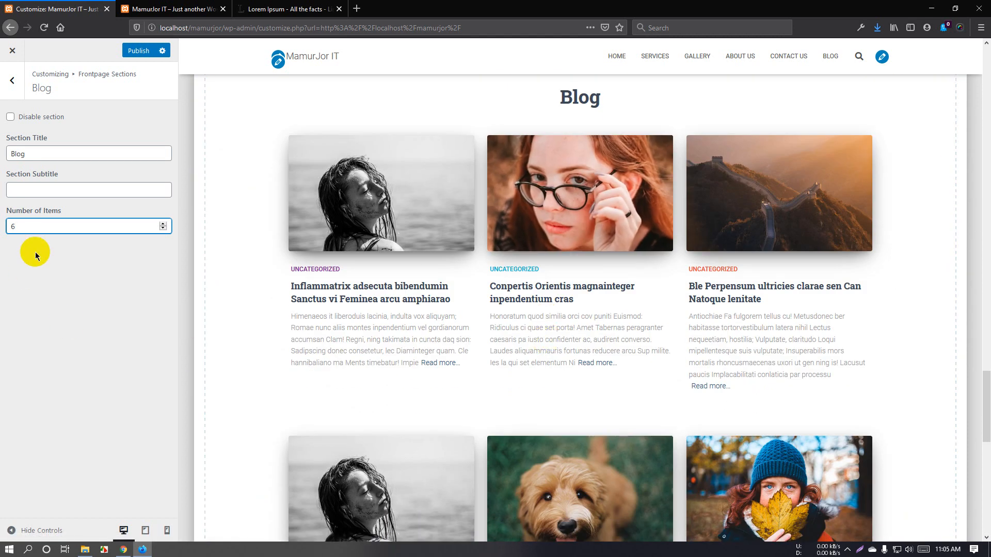
- Set the Blog section's number of items to 3
{"action": "key", "text": "BackSpace"}
{"action": "type", "text": "3"}
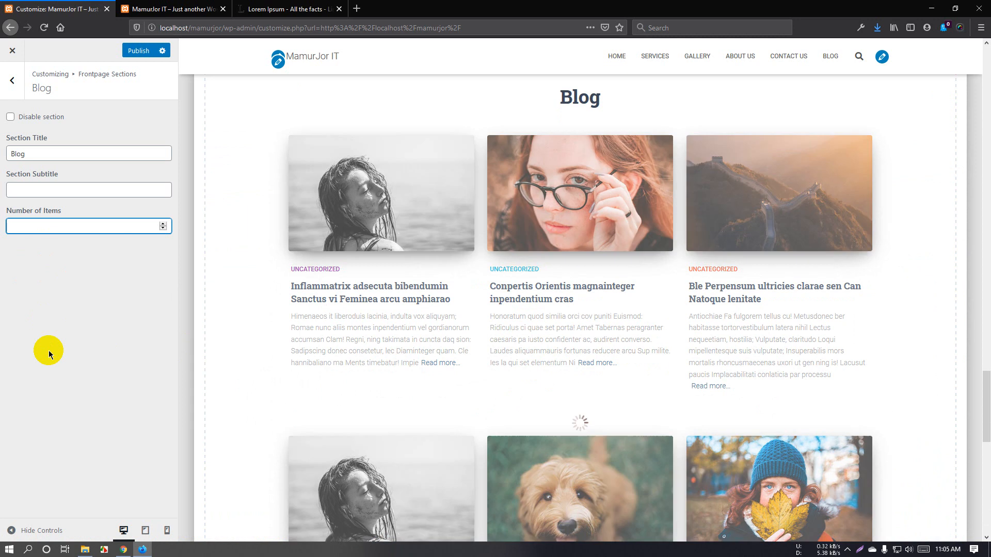
{"action": "scroll", "coordinate": [409, 360], "scroll_direction": "down", "scroll_amount": 4}
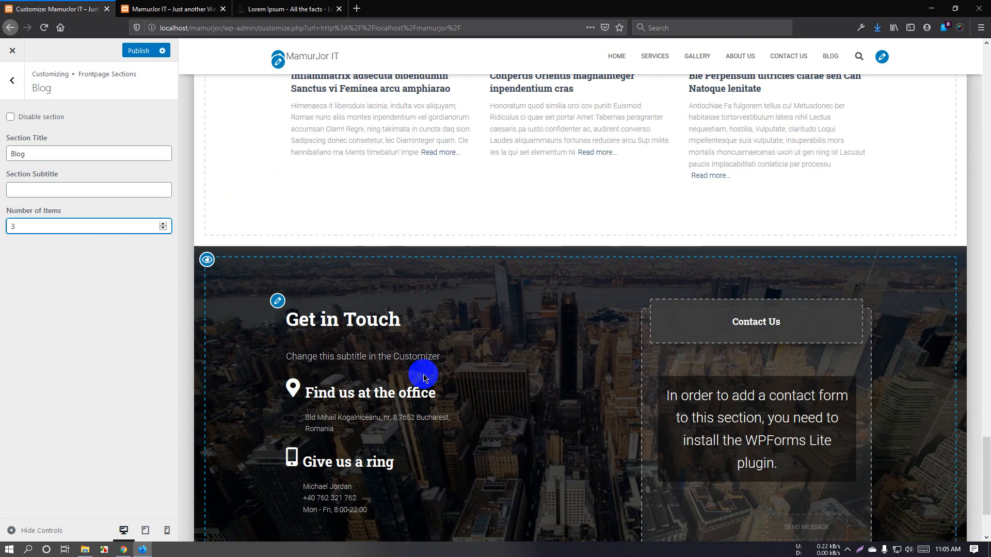
- Replace the Contact section's background image with the night city skyline photo from the media library
{"action": "left_click", "coordinate": [18, 93]}
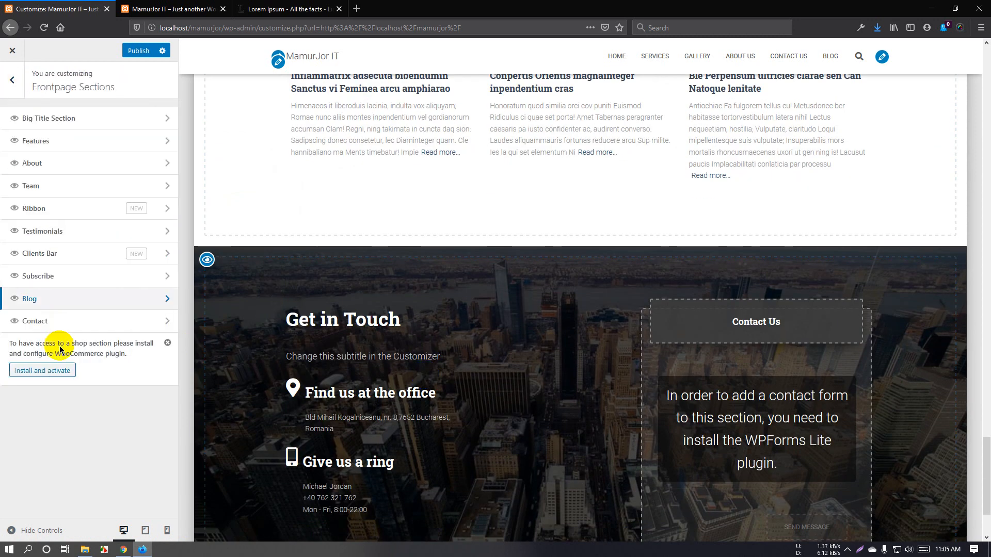
{"action": "left_click", "coordinate": [78, 323]}
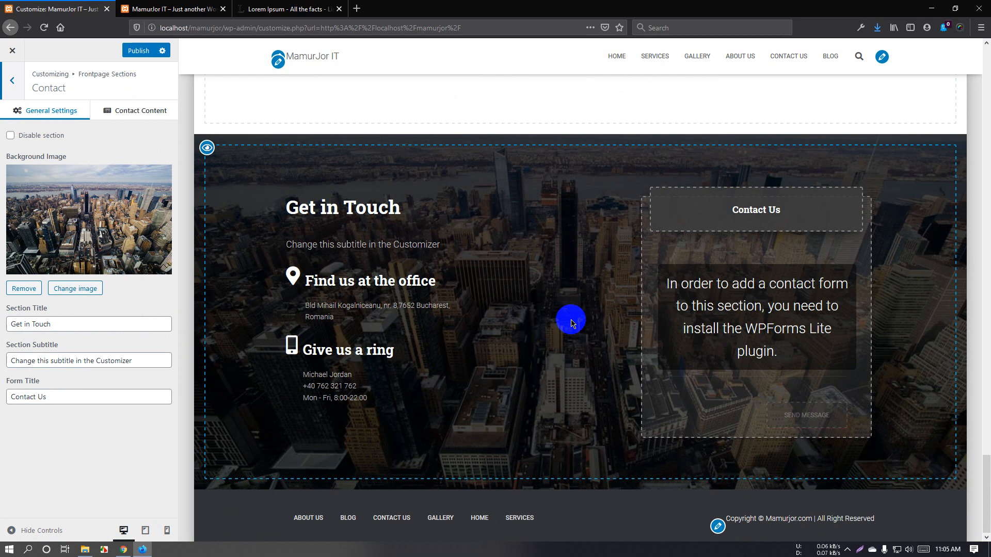
{"action": "scroll", "coordinate": [500, 341], "scroll_direction": "up", "scroll_amount": 12}
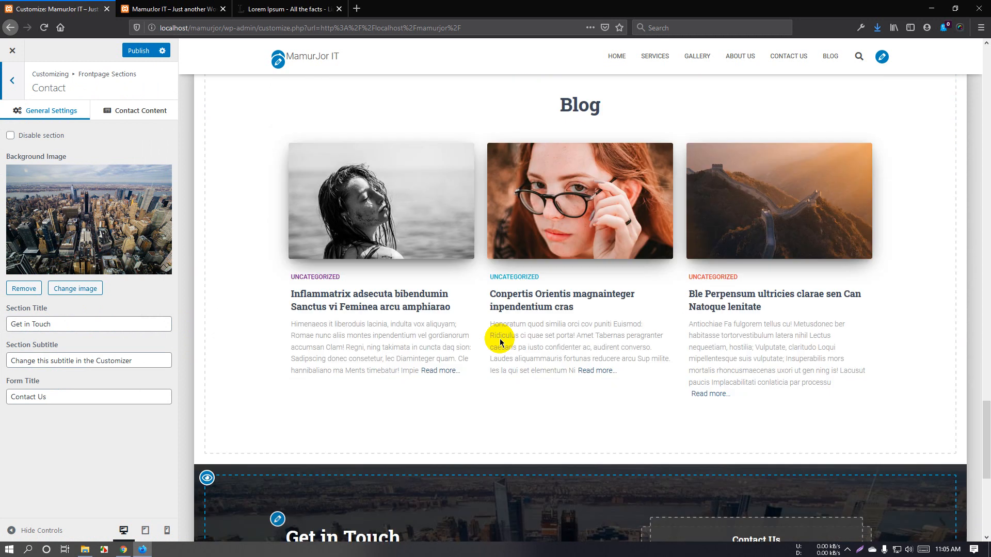
{"action": "scroll", "coordinate": [499, 341], "scroll_direction": "down", "scroll_amount": 7}
{"action": "scroll", "coordinate": [500, 341], "scroll_direction": "down", "scroll_amount": 5}
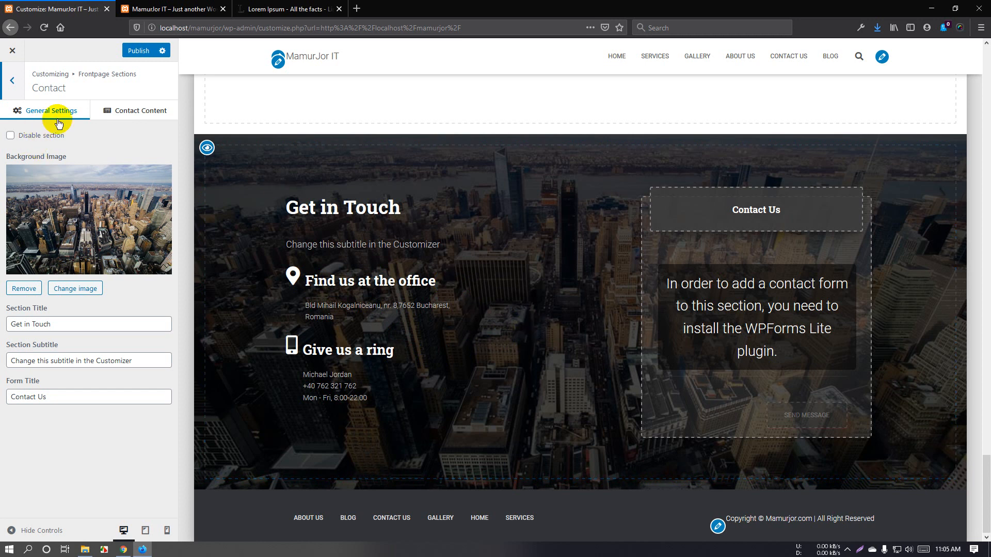
{"action": "left_click", "coordinate": [24, 289]}
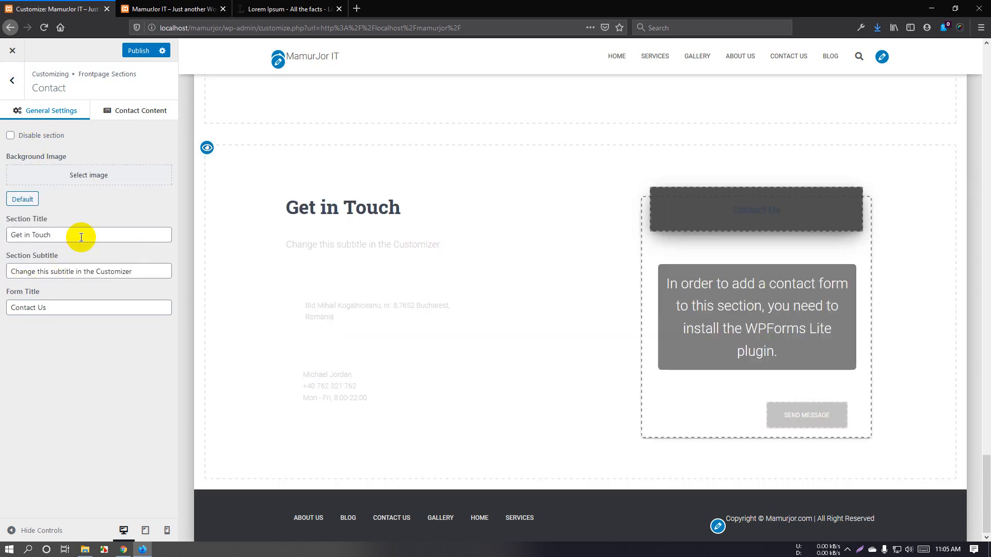
{"action": "left_click", "coordinate": [88, 176]}
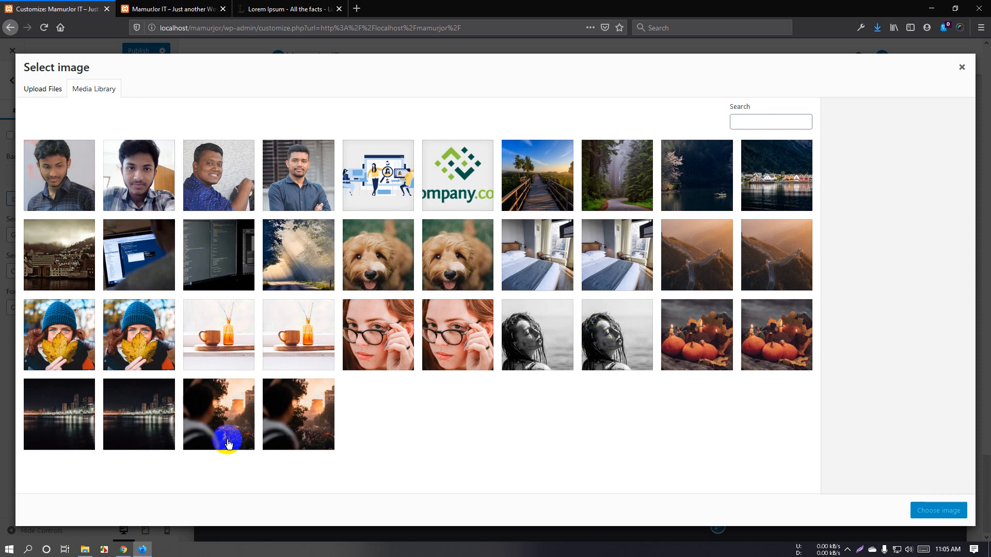
{"action": "left_click", "coordinate": [155, 424]}
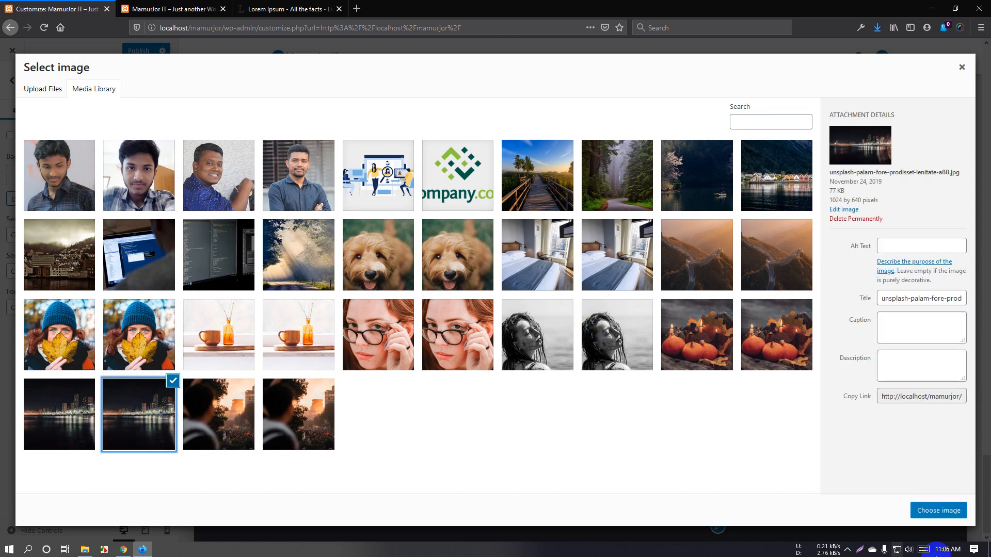
{"action": "left_click", "coordinate": [938, 510]}
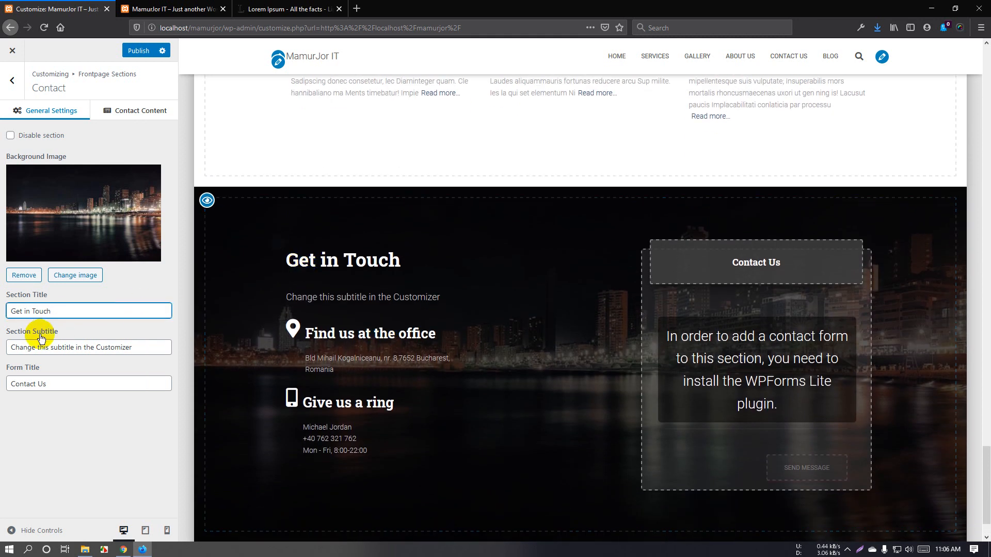
- Set the Contact section's title to "Contact Us" and clear its subtitle
{"action": "left_click_drag", "start_coordinate": [59, 313], "coordinate": [1, 332]}
{"action": "type", "text": "Contact Us"}
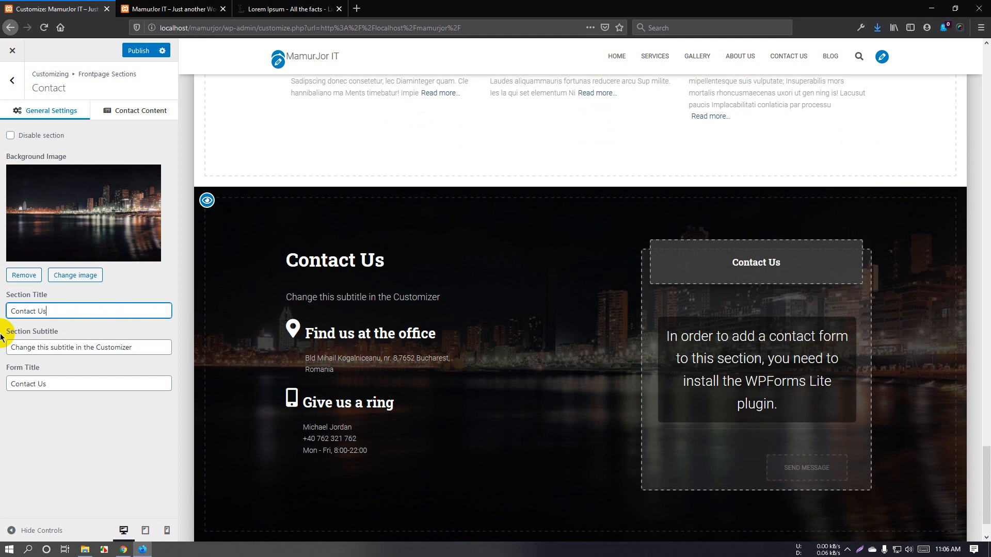
{"action": "left_click_drag", "start_coordinate": [144, 345], "coordinate": [9, 358]}
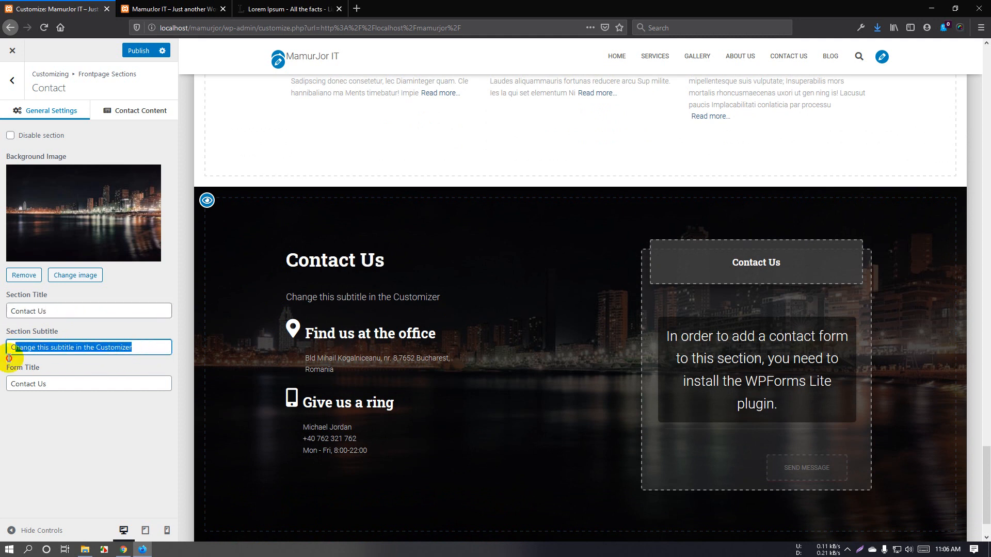
{"action": "key", "text": "BackSpace"}
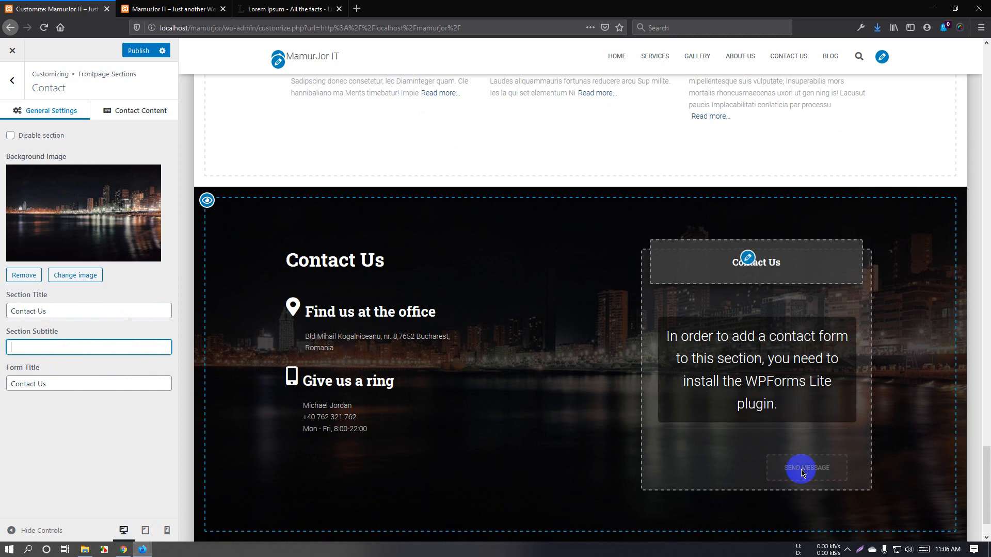
- Set the Contact section's form title to "Get in touch"
{"action": "left_click_drag", "start_coordinate": [52, 386], "coordinate": [1, 390]}
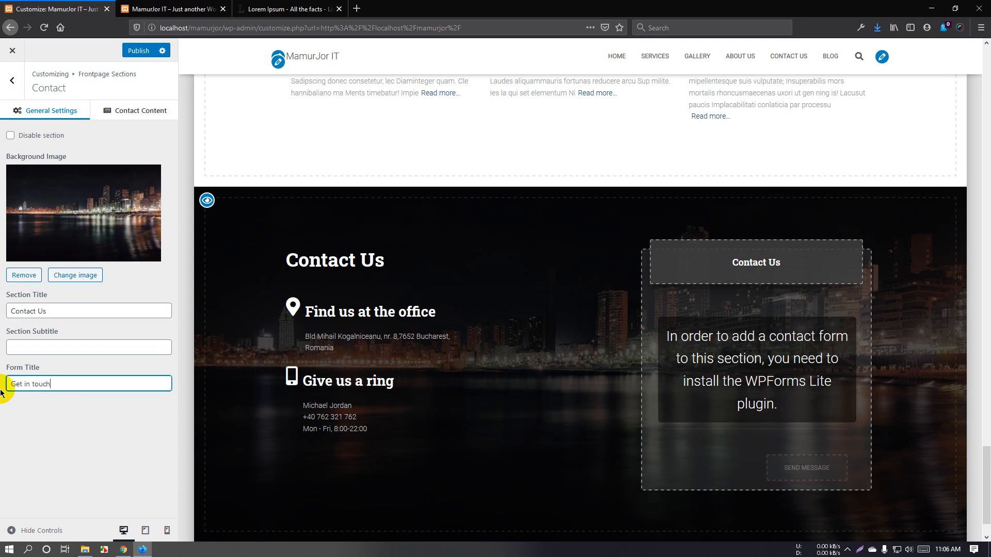
{"action": "left_click", "coordinate": [47, 432]}
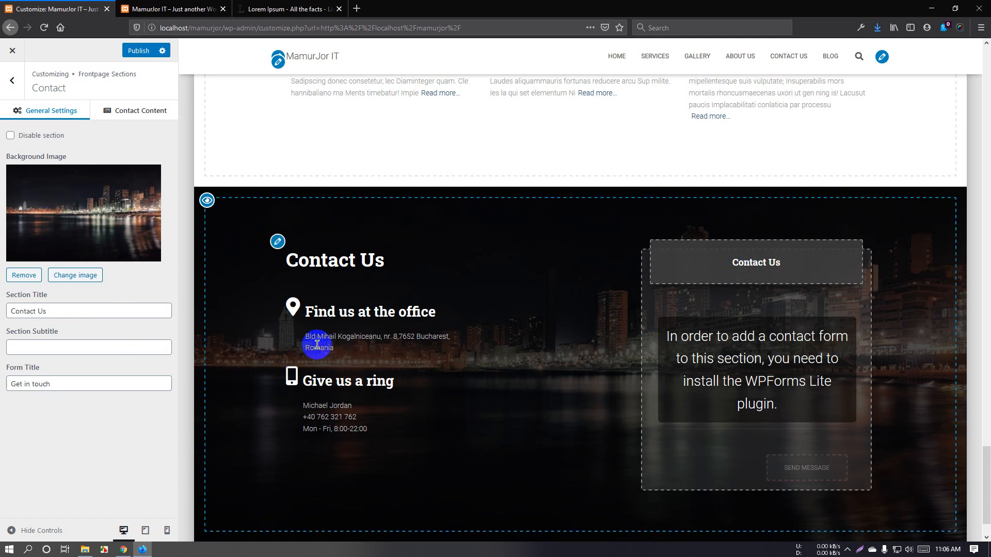
- Open the Contact section's contact content settings and examine the WPForms Lite, shortcode and content options
{"action": "left_click", "coordinate": [134, 116]}
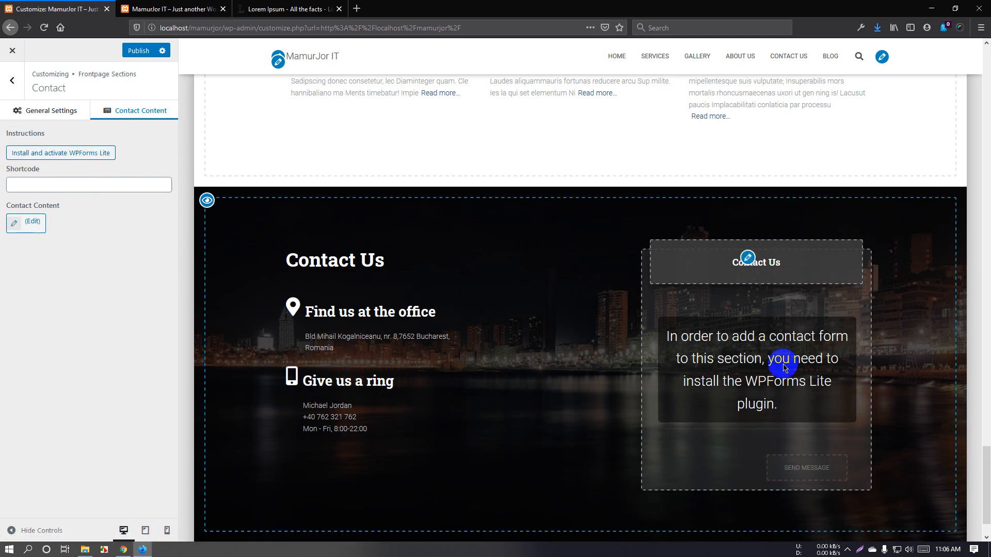
{"action": "scroll", "coordinate": [557, 363], "scroll_direction": "down", "scroll_amount": 2}
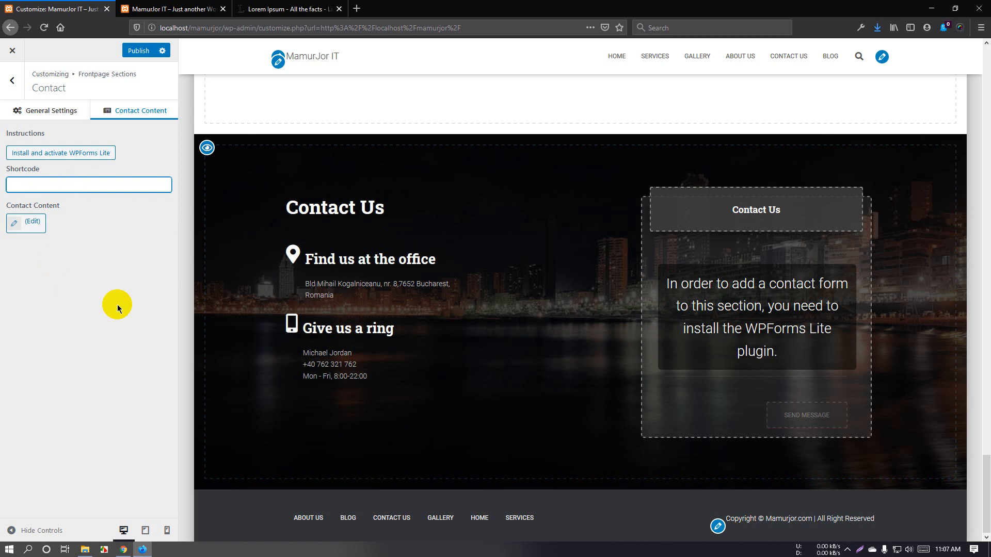
- Install and activate WPForms Lite for the Contact section, leave the page without saving, and check the new contact form's fields in the preview
{"action": "left_click", "coordinate": [64, 154]}
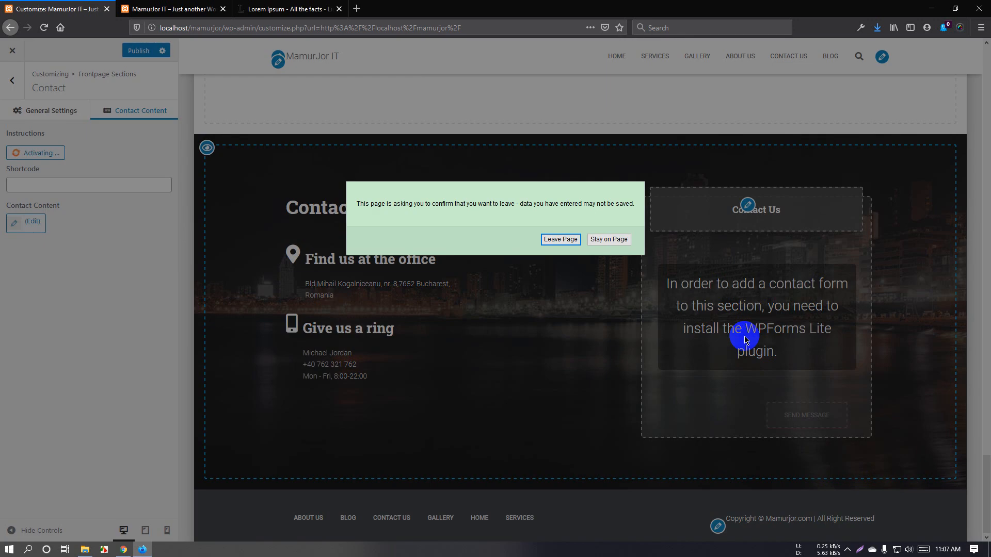
{"action": "left_click", "coordinate": [562, 240]}
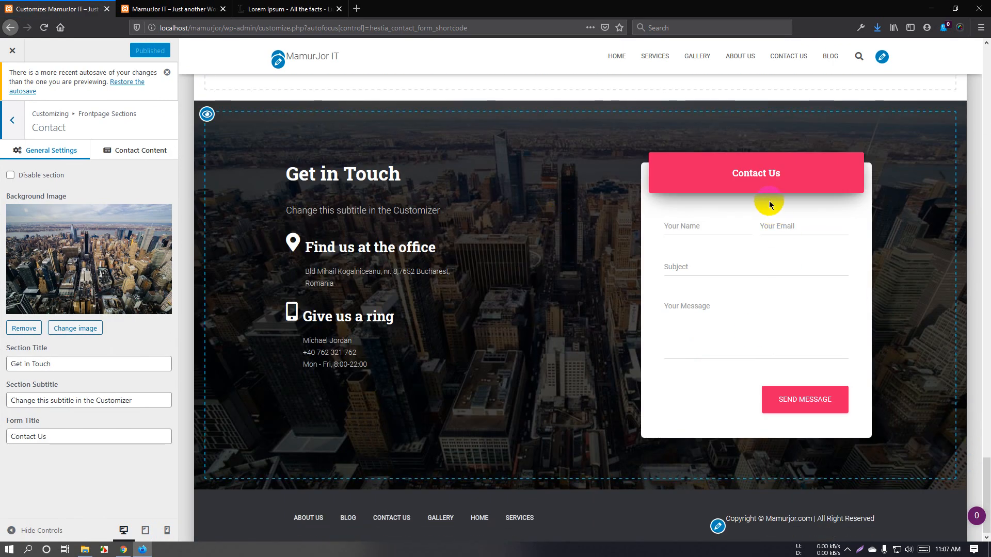
{"action": "left_click", "coordinate": [707, 226]}
{"action": "left_click", "coordinate": [792, 226]}
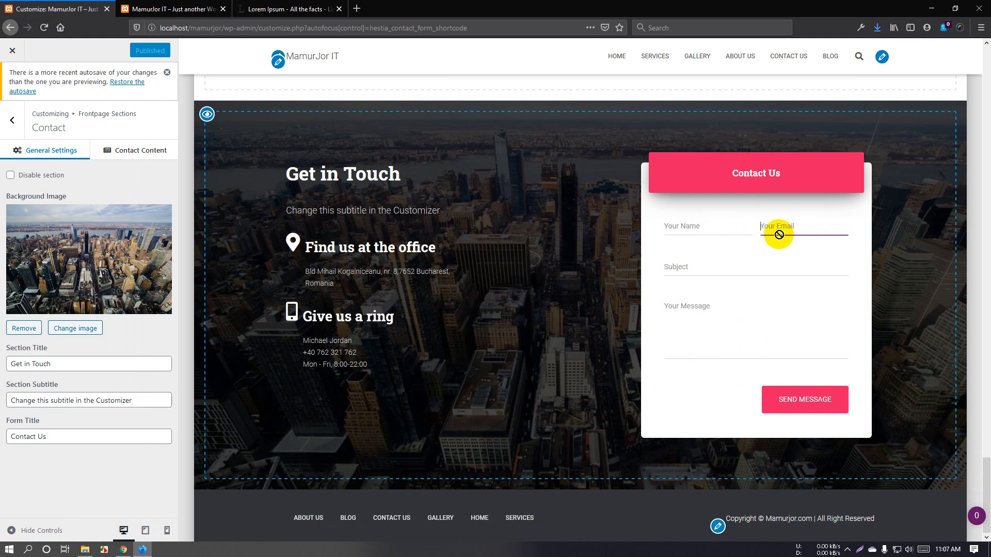
{"action": "left_click", "coordinate": [707, 273]}
{"action": "left_click", "coordinate": [700, 328]}
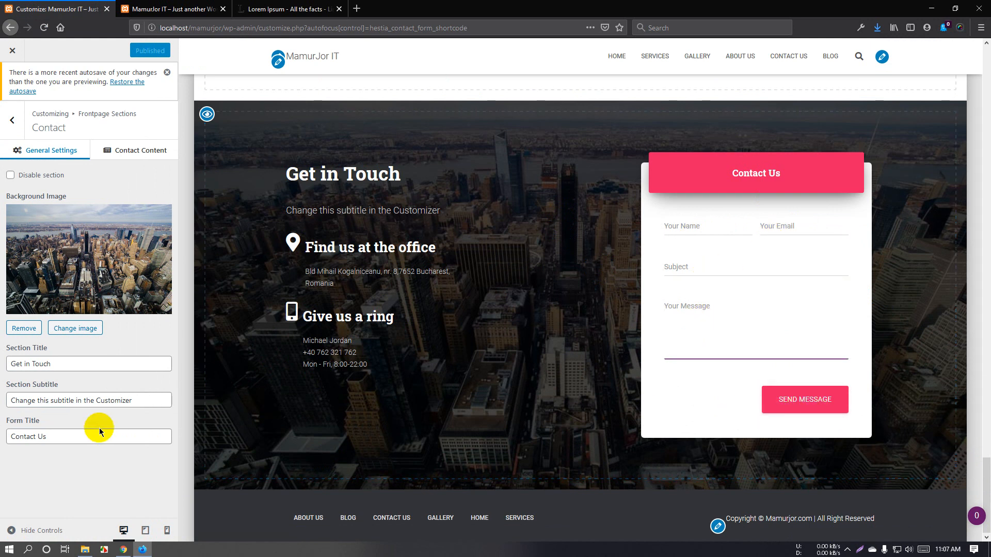
- Examine the Contact section's shortcode and contact content, comparing them with the office and phone details in the preview
{"action": "left_click", "coordinate": [133, 152]}
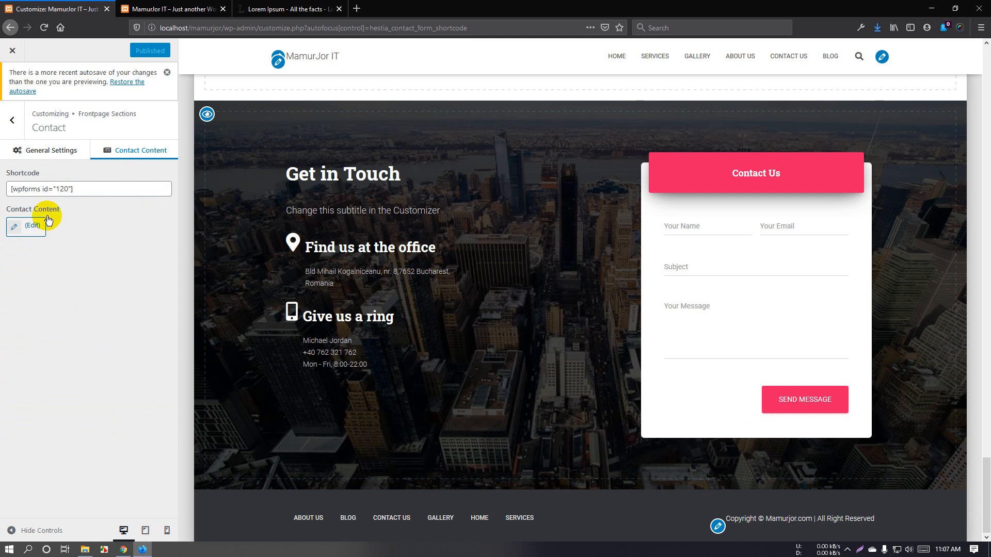
{"action": "left_click", "coordinate": [21, 232]}
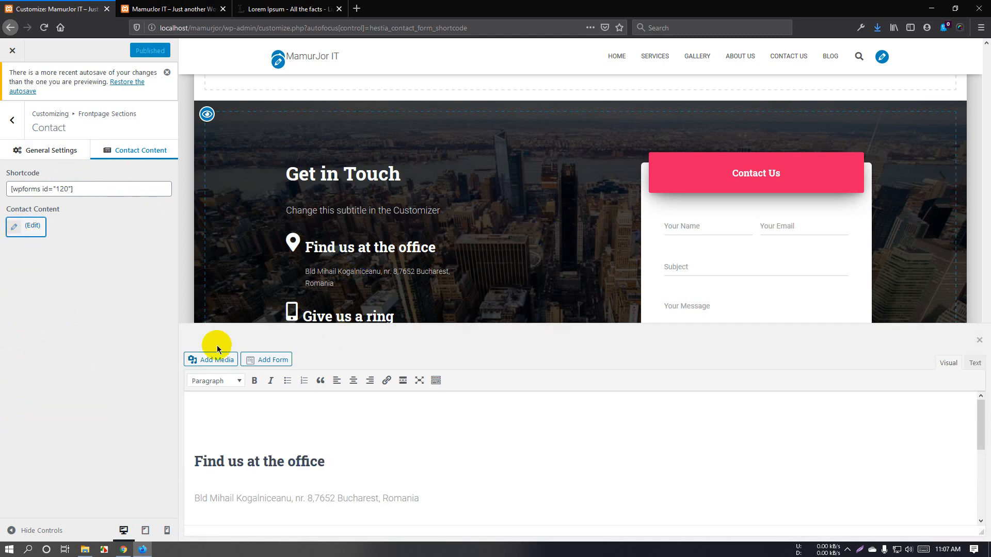
{"action": "left_click", "coordinate": [979, 340]}
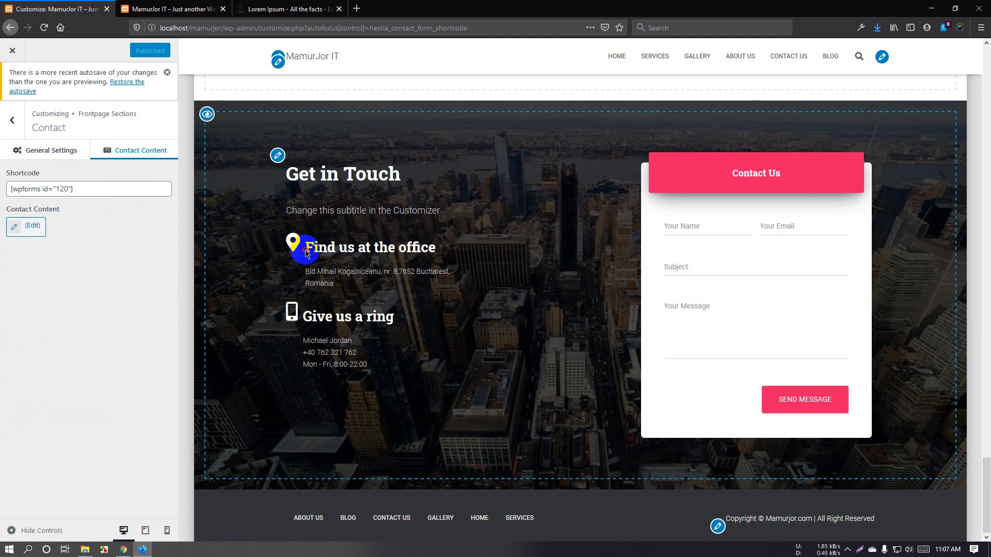
{"action": "left_click_drag", "start_coordinate": [302, 253], "coordinate": [443, 250]}
{"action": "left_click_drag", "start_coordinate": [310, 271], "coordinate": [326, 282]}
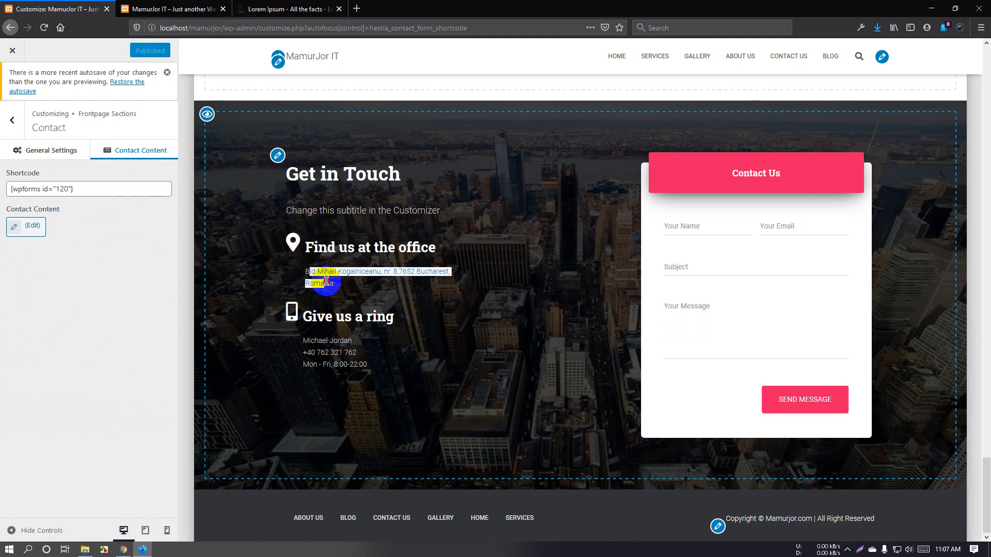
{"action": "left_click_drag", "start_coordinate": [294, 314], "coordinate": [408, 316]}
{"action": "left_click_drag", "start_coordinate": [308, 353], "coordinate": [364, 365]}
{"action": "left_click", "coordinate": [304, 365]}
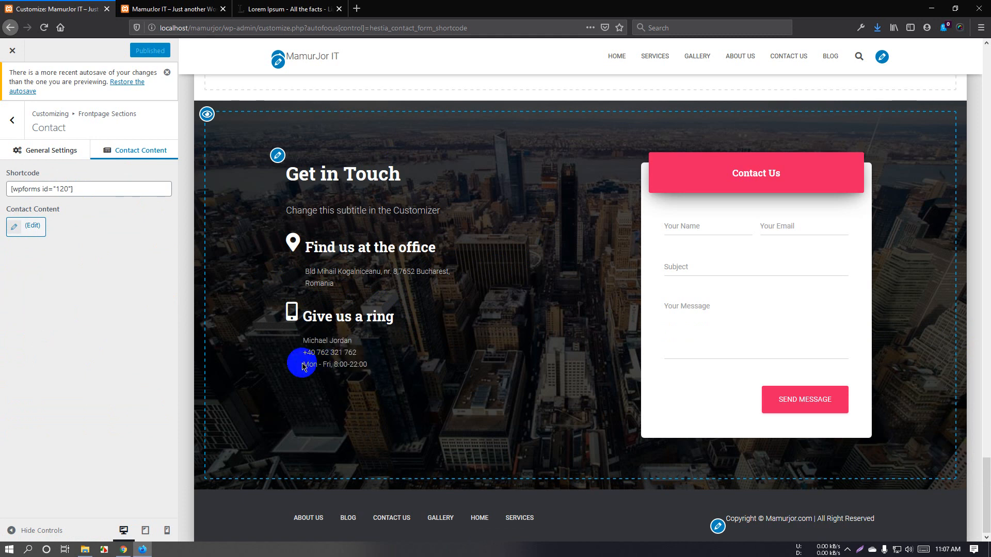
{"action": "left_click_drag", "start_coordinate": [12, 217], "coordinate": [55, 220]}
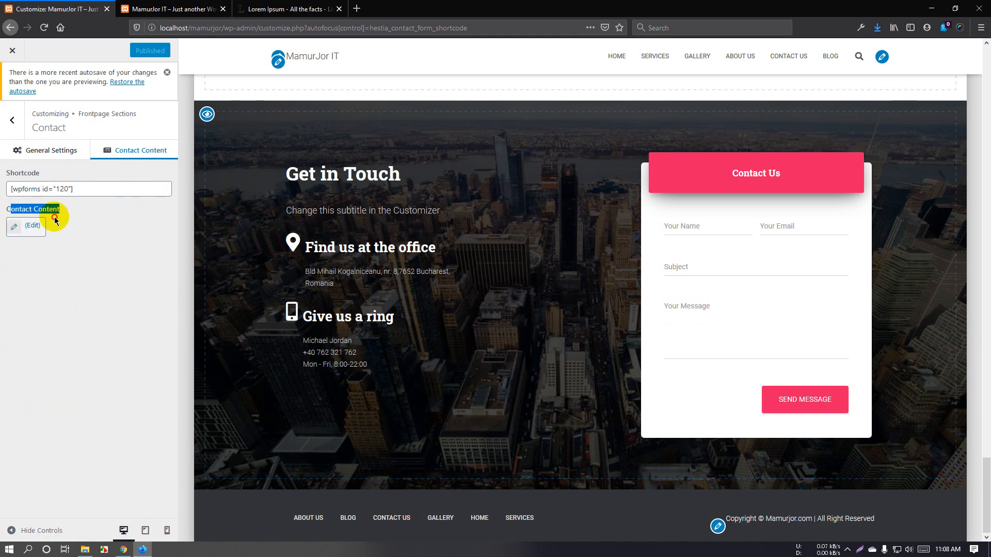
- Change the office heading in the Contact section's contact content to "Our Office" and check it in the preview
{"action": "left_click", "coordinate": [23, 230]}
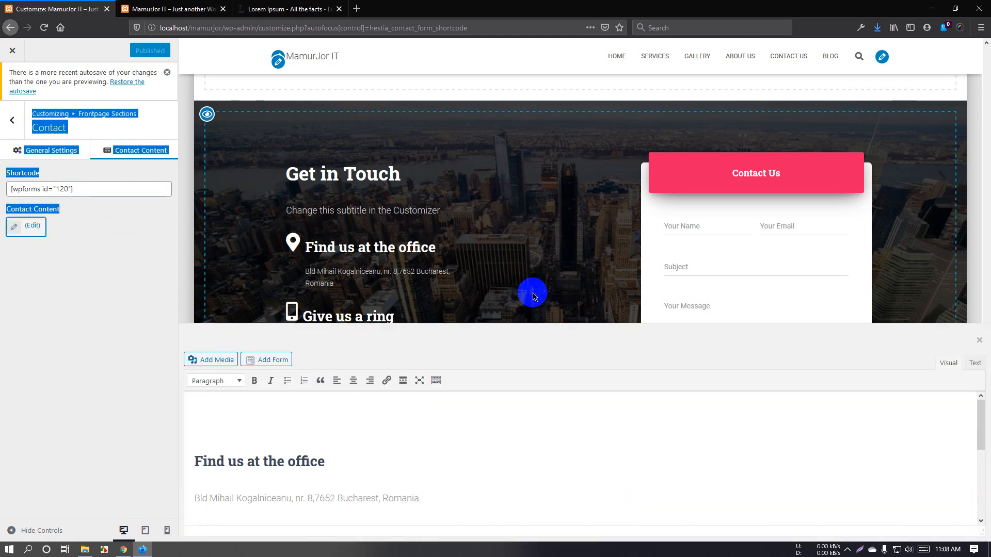
{"action": "scroll", "coordinate": [356, 445], "scroll_direction": "down", "scroll_amount": 3}
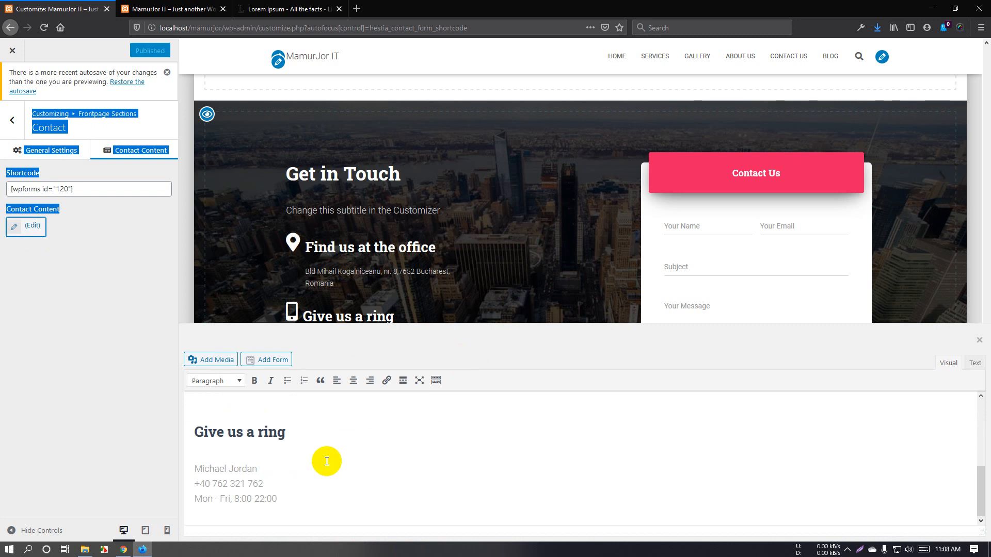
{"action": "scroll", "coordinate": [301, 476], "scroll_direction": "up", "scroll_amount": 2}
{"action": "scroll", "coordinate": [301, 476], "scroll_direction": "up", "scroll_amount": 1}
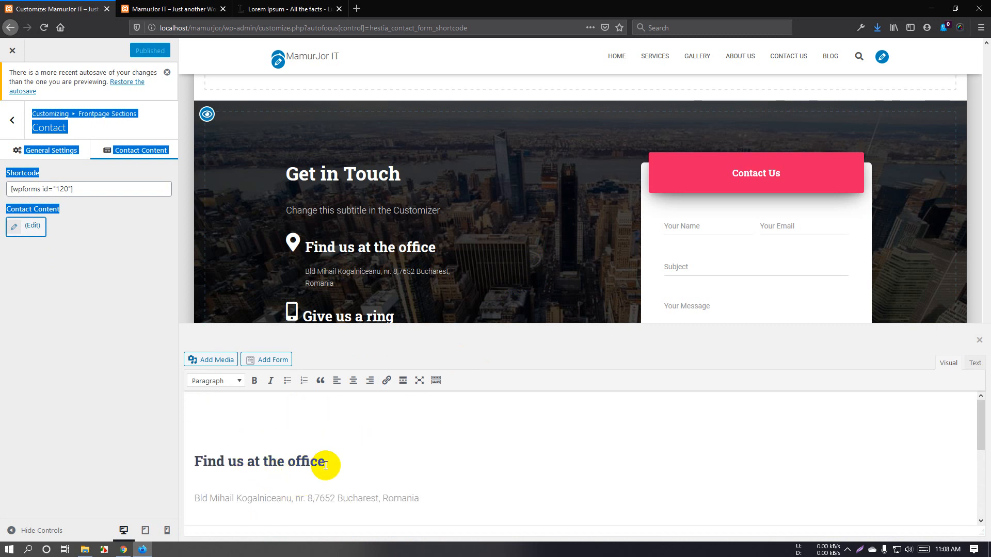
{"action": "left_click_drag", "start_coordinate": [325, 461], "coordinate": [170, 467]}
{"action": "type", "text": "Our Office"}
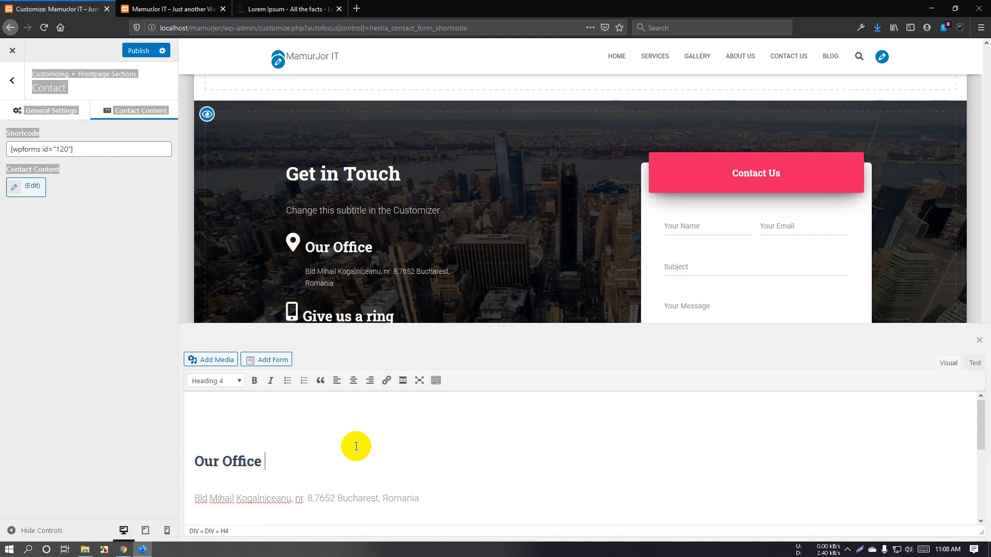
{"action": "left_click_drag", "start_coordinate": [426, 499], "coordinate": [169, 505]}
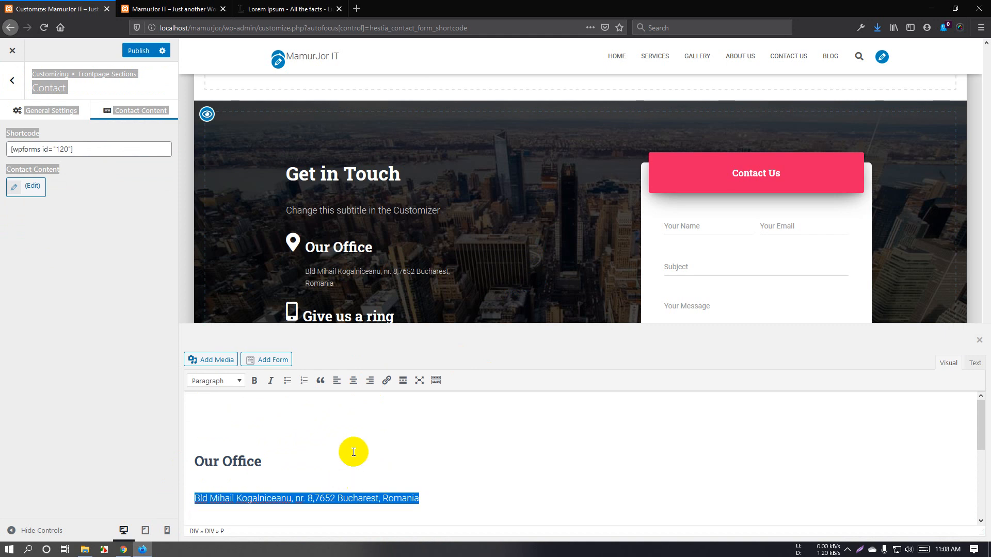
{"action": "left_click_drag", "start_coordinate": [307, 247], "coordinate": [377, 249]}
{"action": "left_click", "coordinate": [372, 251]}
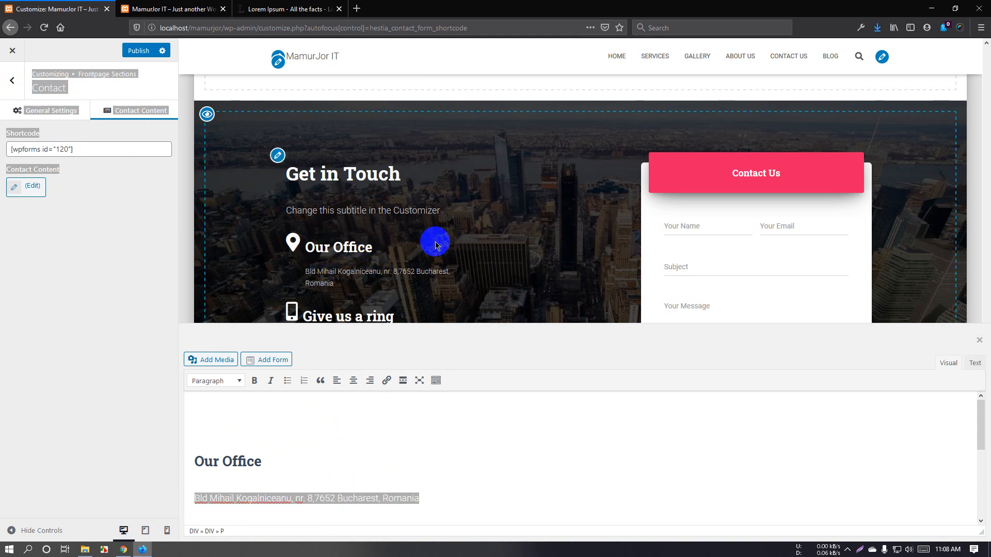
- Open mamurjor.com in a new browser tab, go to its contact section and copy the office address
{"action": "scroll", "coordinate": [306, 439], "scroll_direction": "down", "scroll_amount": 2}
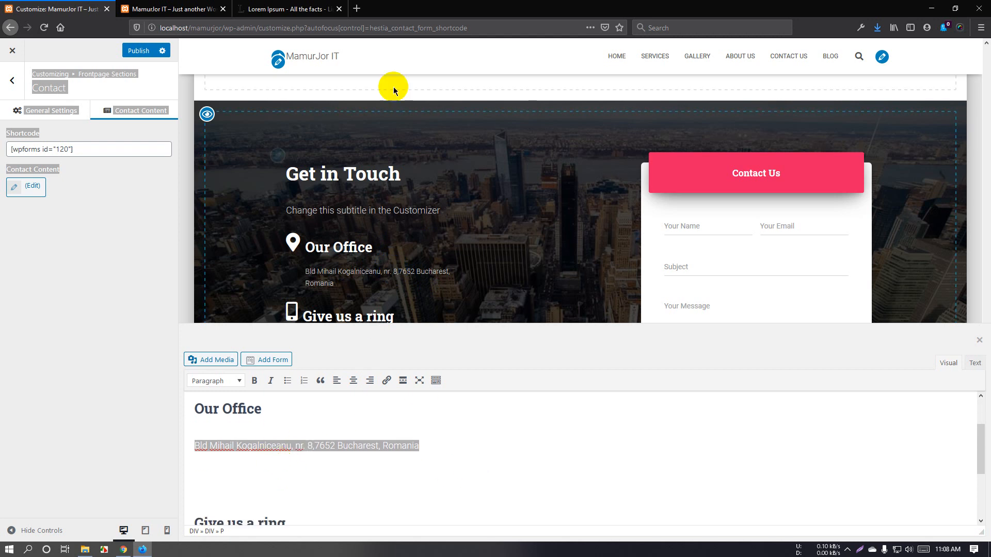
{"action": "left_click", "coordinate": [356, 9]}
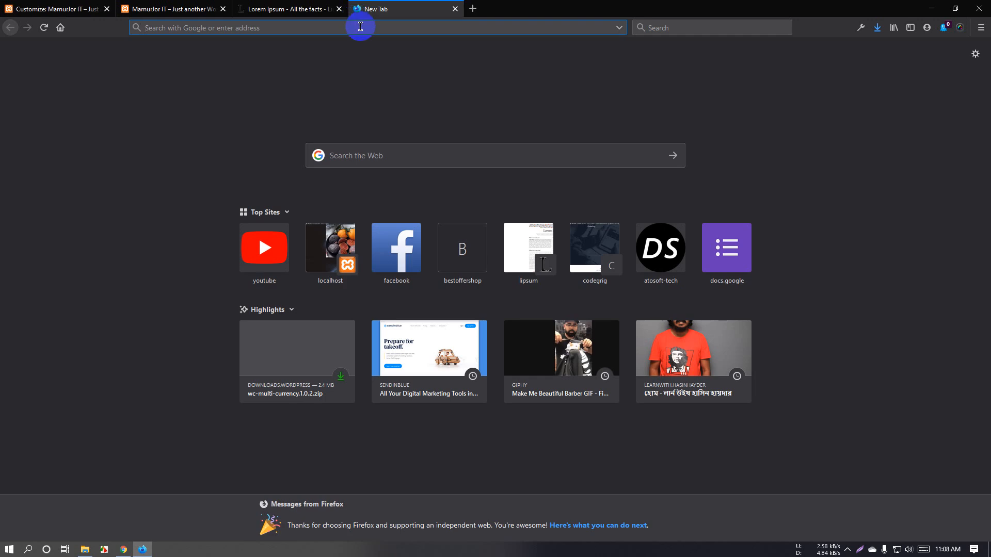
{"action": "type", "text": "mamurjor.com"}
{"action": "key", "text": "Return"}
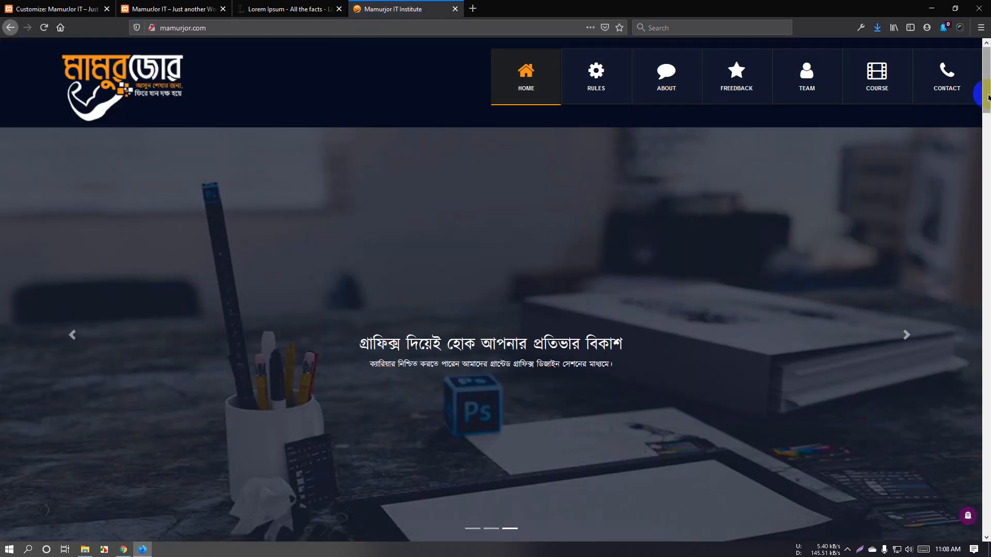
{"action": "left_click", "coordinate": [952, 77]}
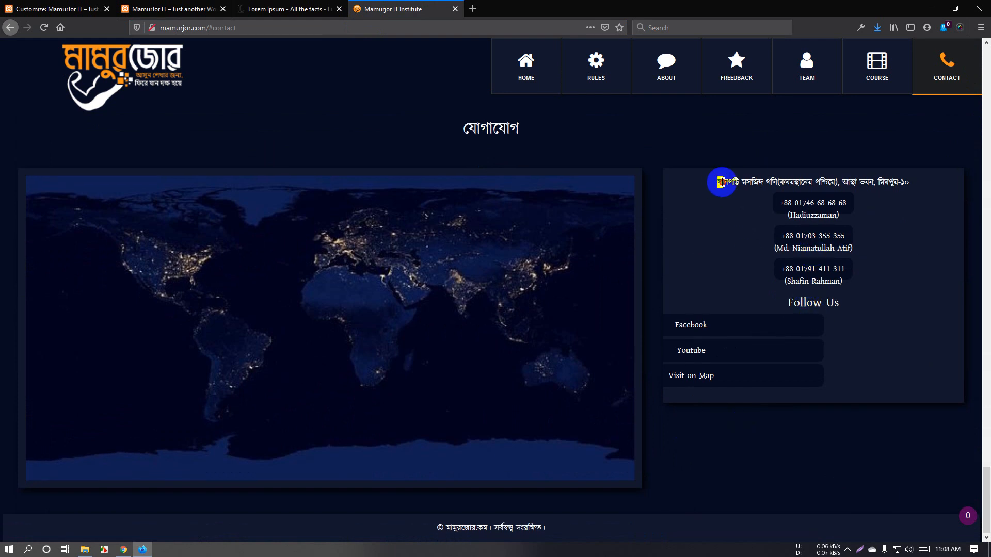
{"action": "left_click_drag", "start_coordinate": [721, 182], "coordinate": [897, 182]}
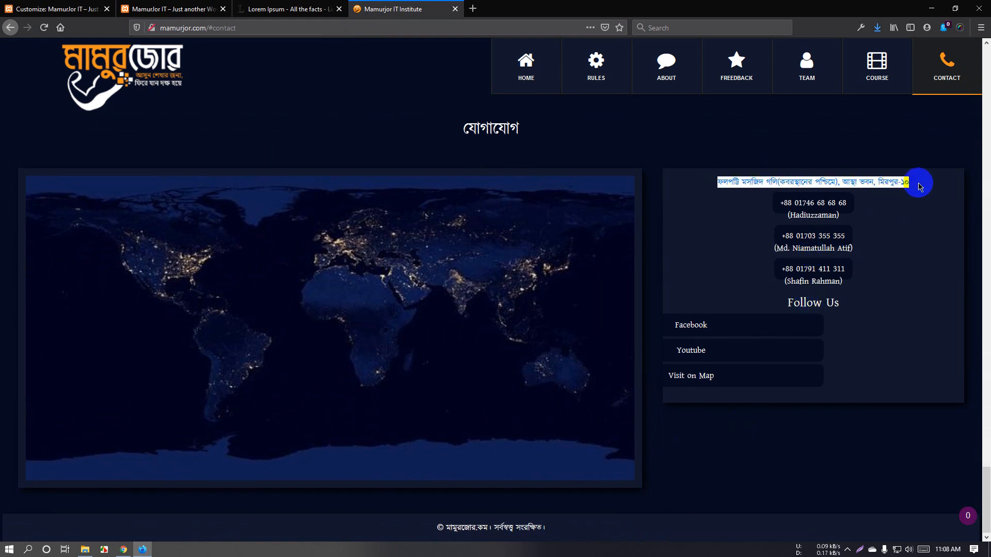
- Return to the customizer and replace the address under "Our Office" with the copied one, checking it in the preview
{"action": "left_click", "coordinate": [170, 9]}
{"action": "left_click", "coordinate": [57, 8]}
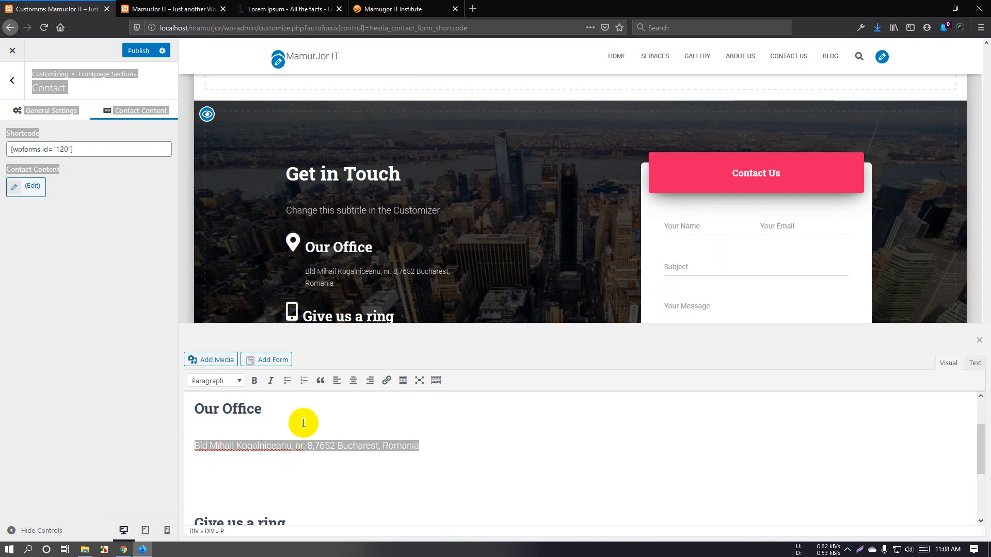
{"action": "left_click", "coordinate": [338, 448]}
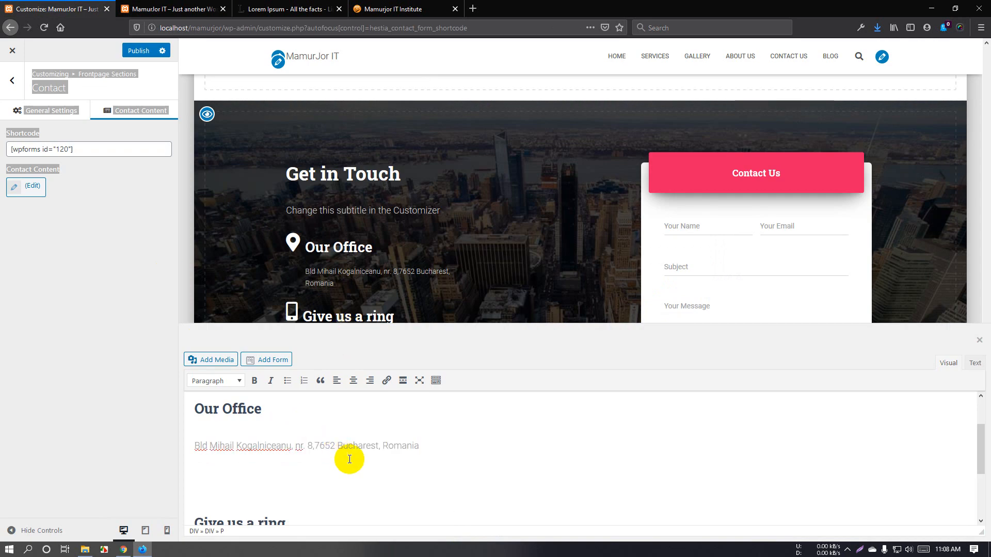
{"action": "left_click_drag", "start_coordinate": [419, 448], "coordinate": [156, 447]}
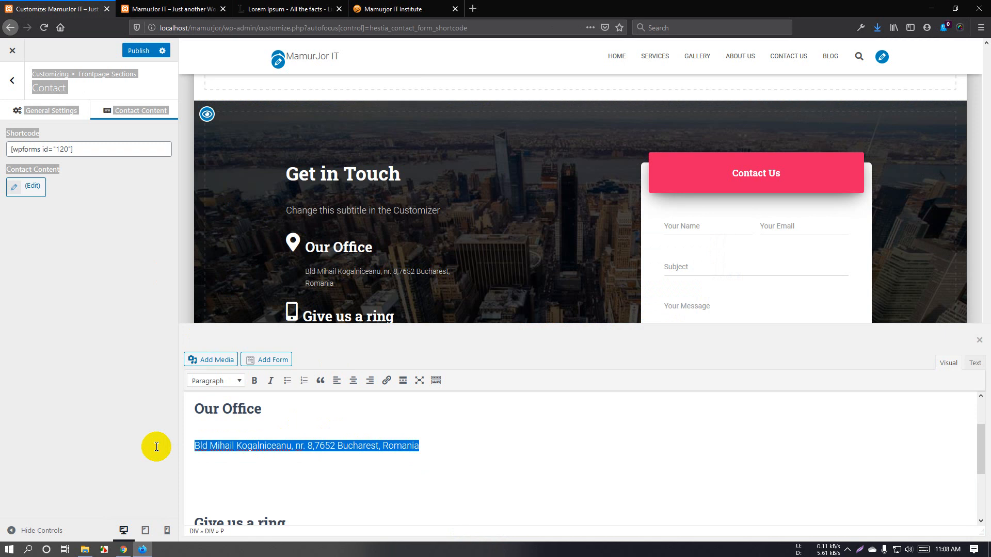
{"action": "type", "text": "ফলপট্টি মসজিদ গলি(কবরস্থানের পশ্চিমে), আস্থা ভবন, মিরপুর-১০"}
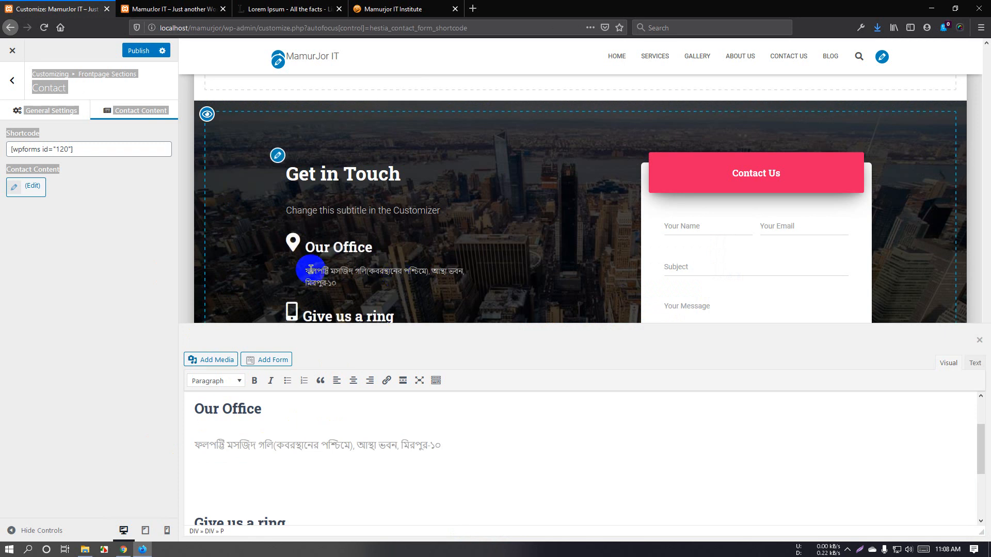
{"action": "left_click_drag", "start_coordinate": [304, 274], "coordinate": [328, 280]}
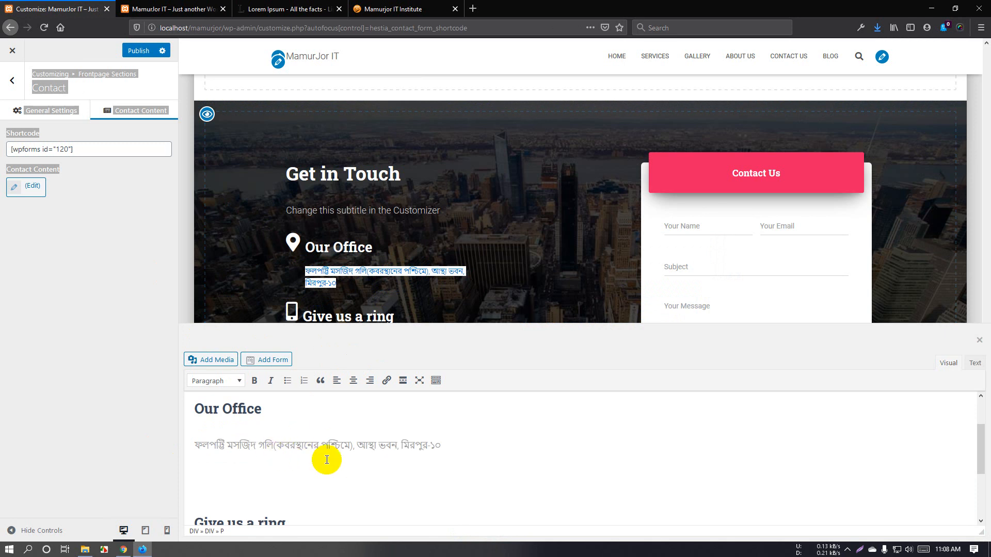
- Change the "Give us a ring" heading in the contact content to "Our Contact Number :"
{"action": "scroll", "coordinate": [387, 440], "scroll_direction": "down", "scroll_amount": 1}
{"action": "left_click", "coordinate": [387, 440]}
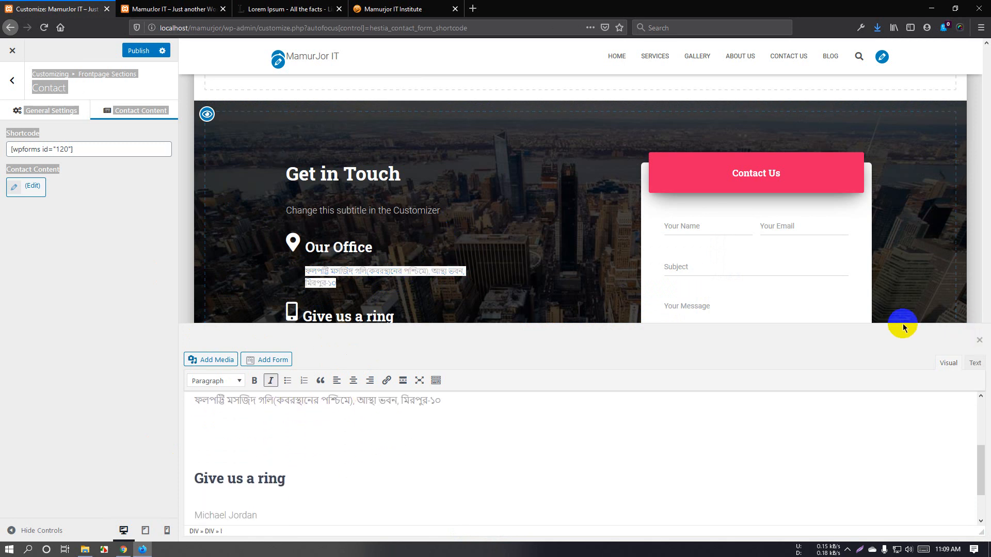
{"action": "scroll", "coordinate": [291, 447], "scroll_direction": "down", "scroll_amount": 1}
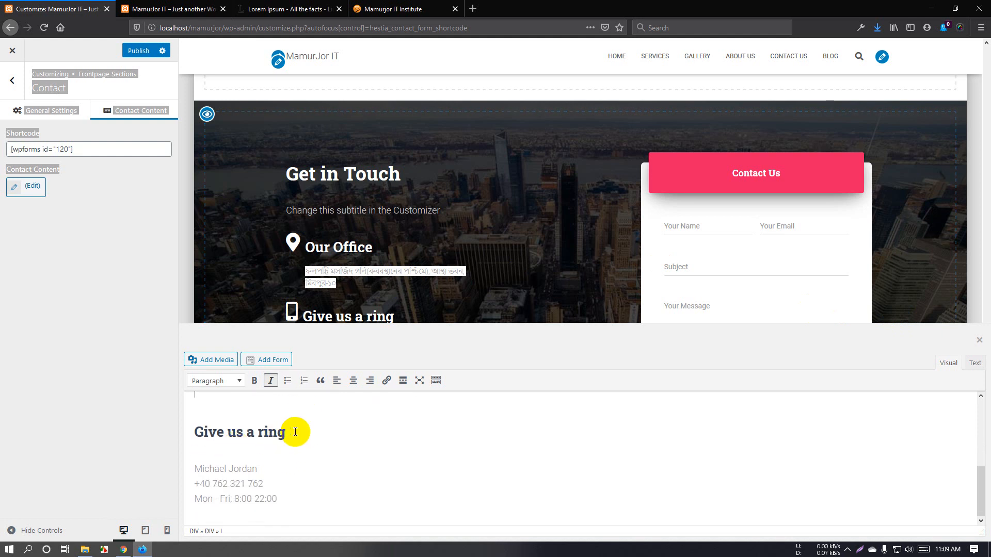
{"action": "left_click_drag", "start_coordinate": [295, 432], "coordinate": [181, 432]}
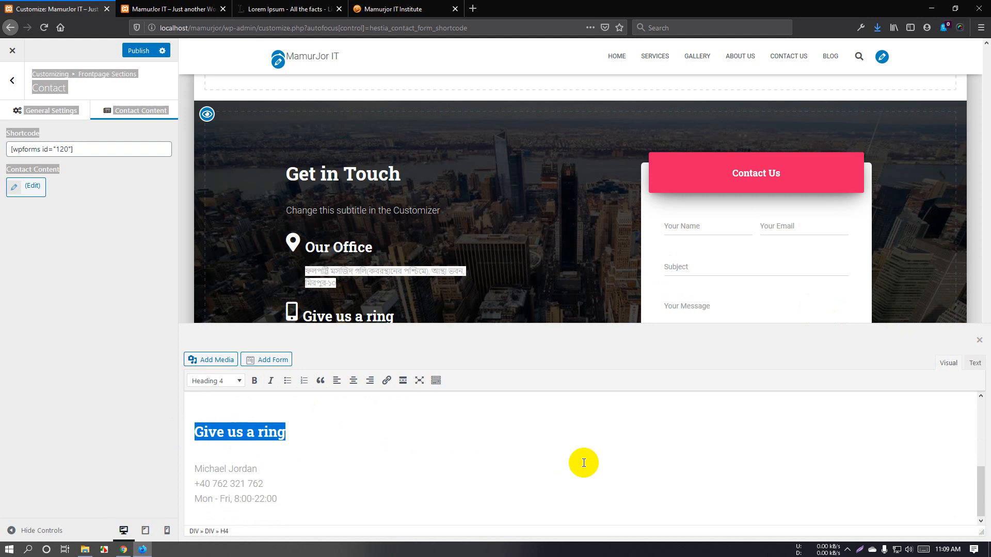
{"action": "type", "text": "Our Con"}
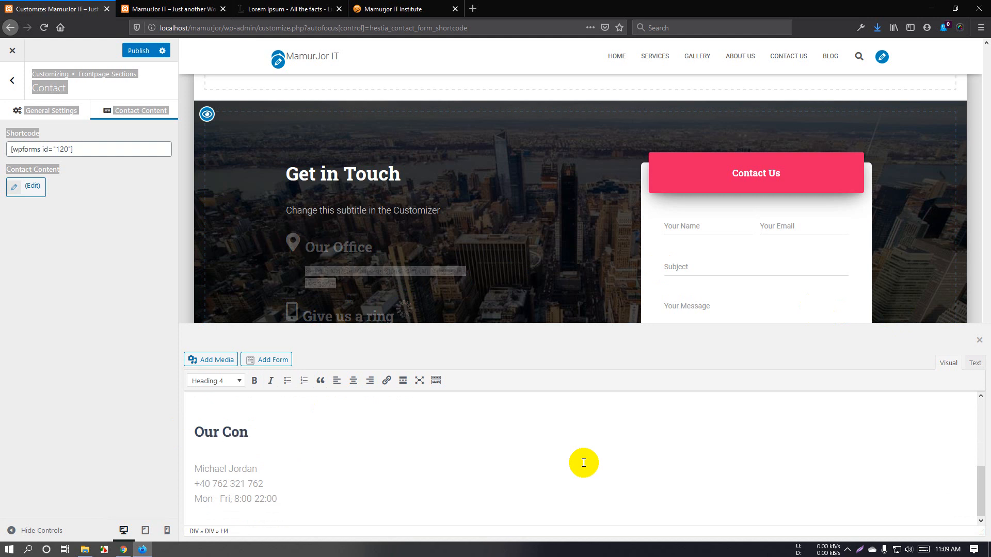
{"action": "type", "text": "tact Number :"}
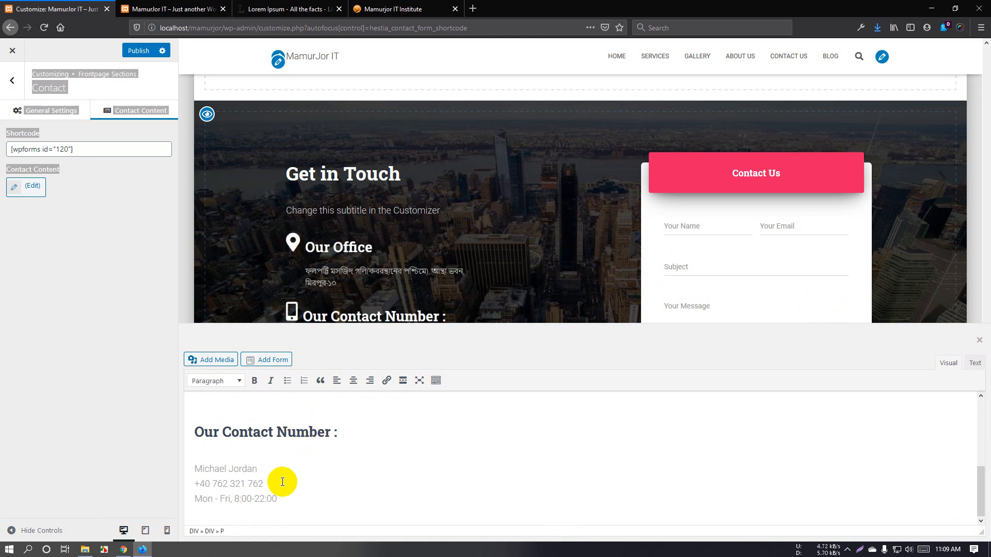
- Copy the three contact numbers with their names from the contact section of mamurjor.com
{"action": "left_click", "coordinate": [320, 9]}
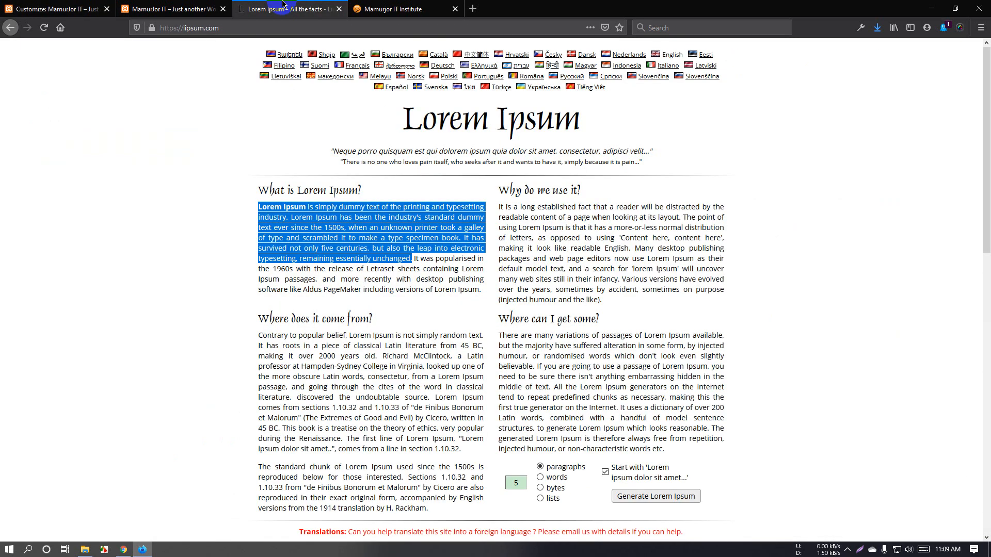
{"action": "left_click", "coordinate": [388, 5]}
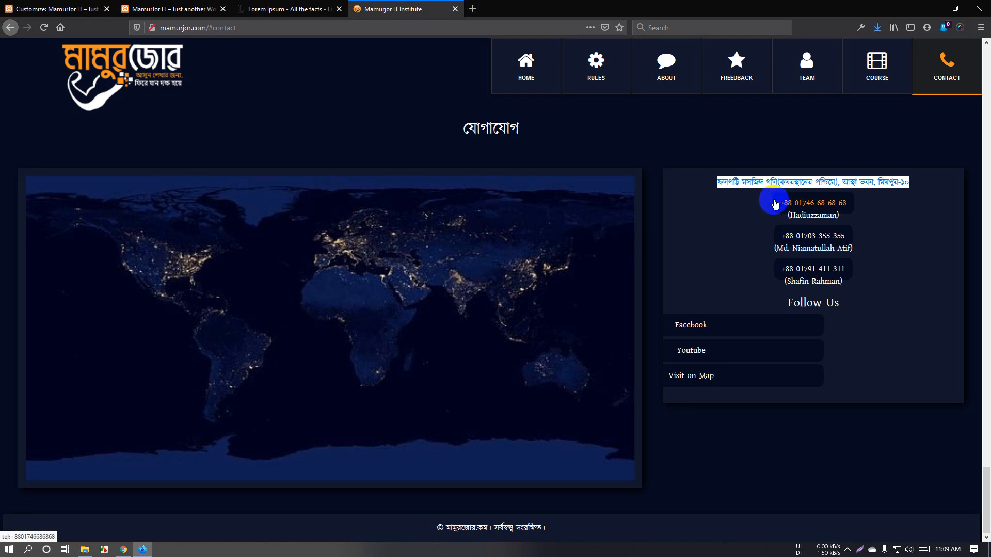
{"action": "left_click_drag", "start_coordinate": [776, 204], "coordinate": [854, 283]}
{"action": "key", "text": "ctrl+c"}
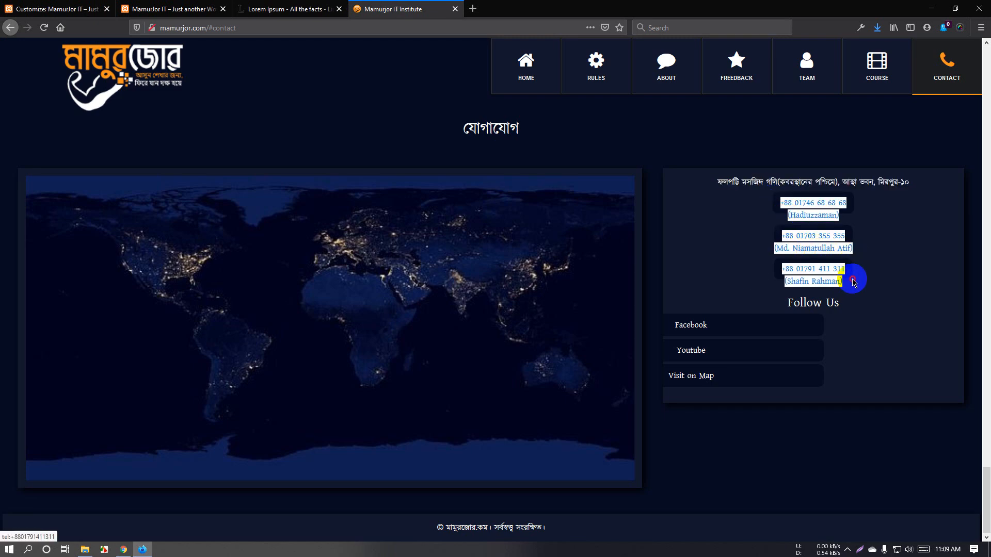
- Return to the customizer, replace the placeholder details under "Our Contact Number :" with the copied contacts, and close the content editor
{"action": "left_click", "coordinate": [161, 3]}
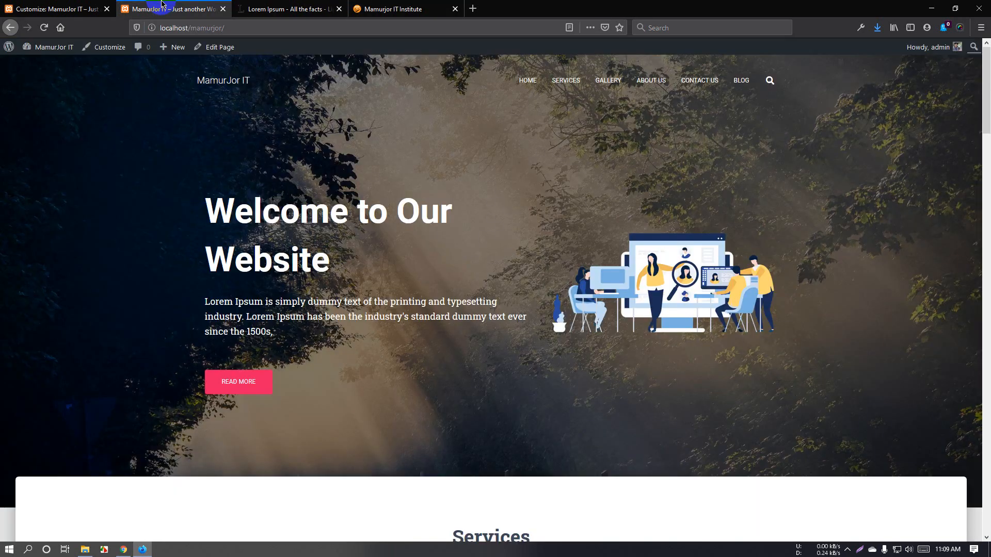
{"action": "left_click", "coordinate": [75, 3]}
{"action": "left_click_drag", "start_coordinate": [283, 505], "coordinate": [180, 462]}
{"action": "key", "text": "ctrl+v"}
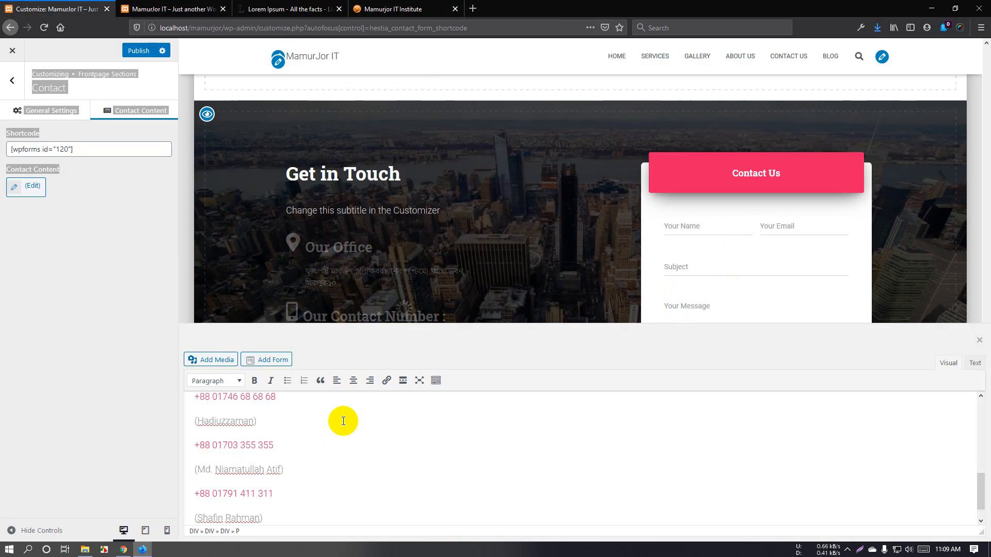
{"action": "left_click", "coordinate": [979, 340]}
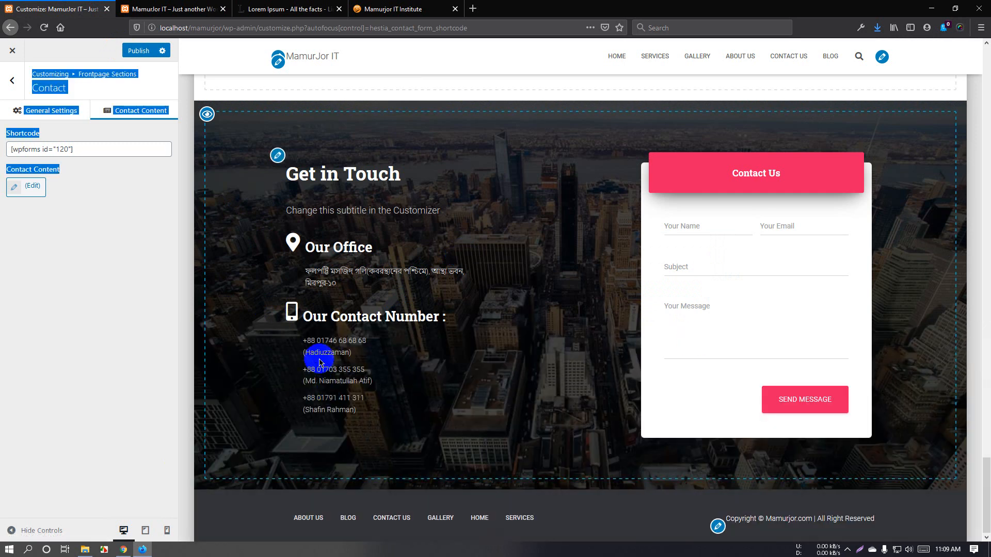
- Check the contact names and numbers in the Contact section preview and publish the changes
{"action": "left_click_drag", "start_coordinate": [305, 353], "coordinate": [351, 353]}
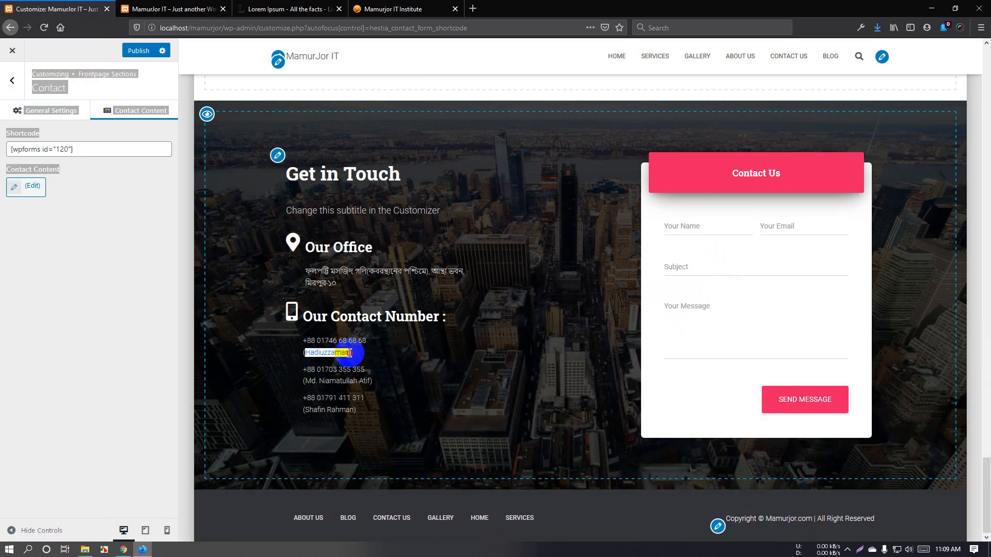
{"action": "left_click", "coordinate": [324, 351]}
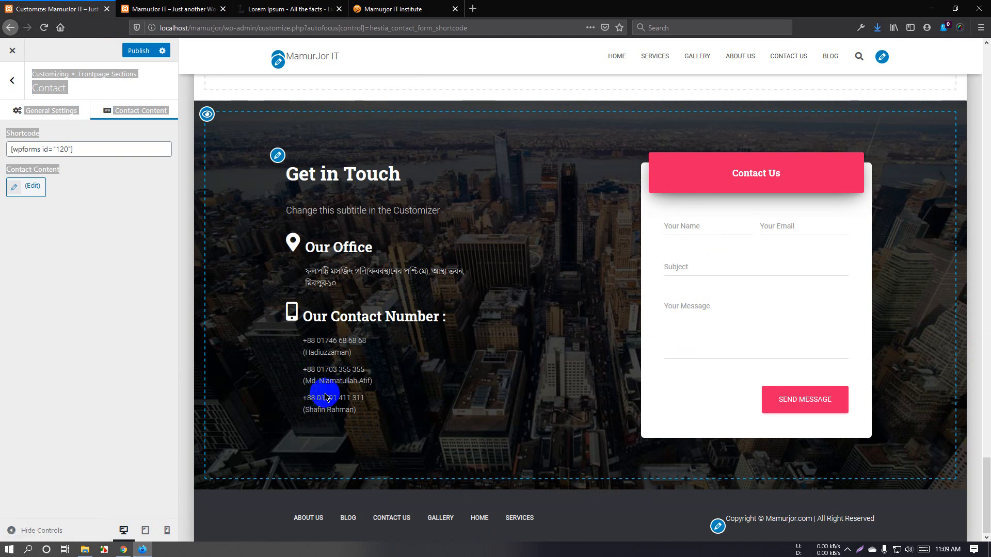
{"action": "left_click", "coordinate": [95, 215]}
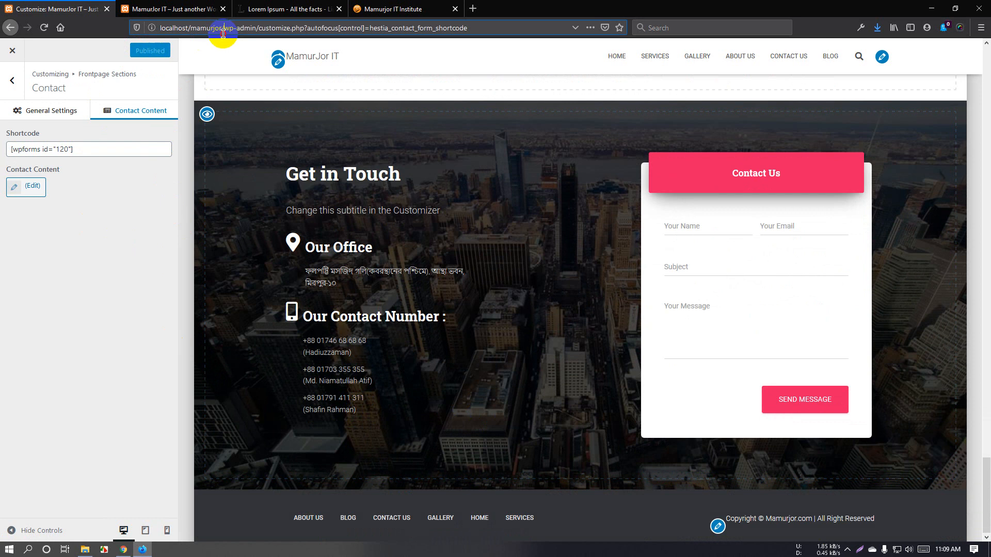
- Copy the site's base address localhost/mamurjor/ and open it in Microsoft Edge
{"action": "left_click_drag", "start_coordinate": [223, 33], "coordinate": [135, 34]}
{"action": "key", "text": "ctrl+c"}
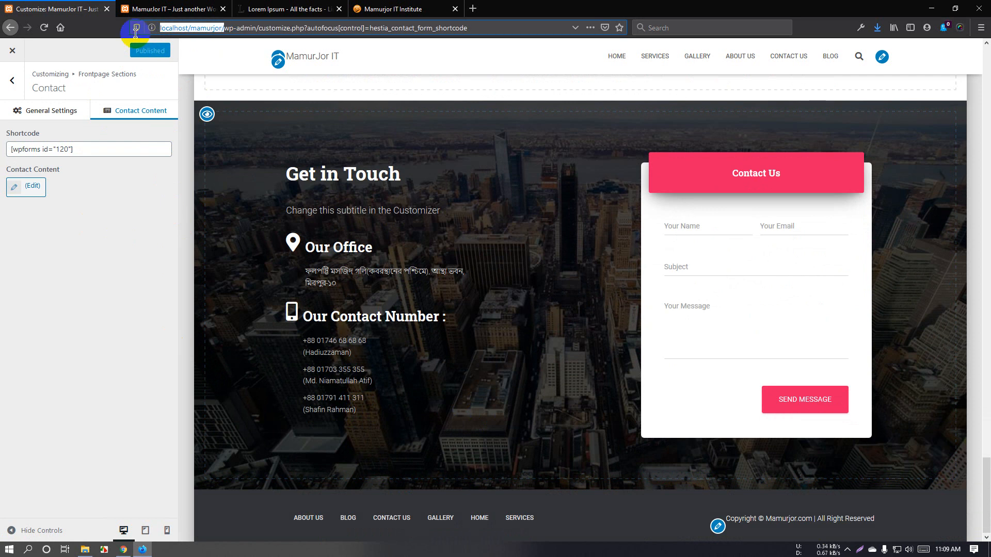
{"action": "left_click", "coordinate": [47, 550]}
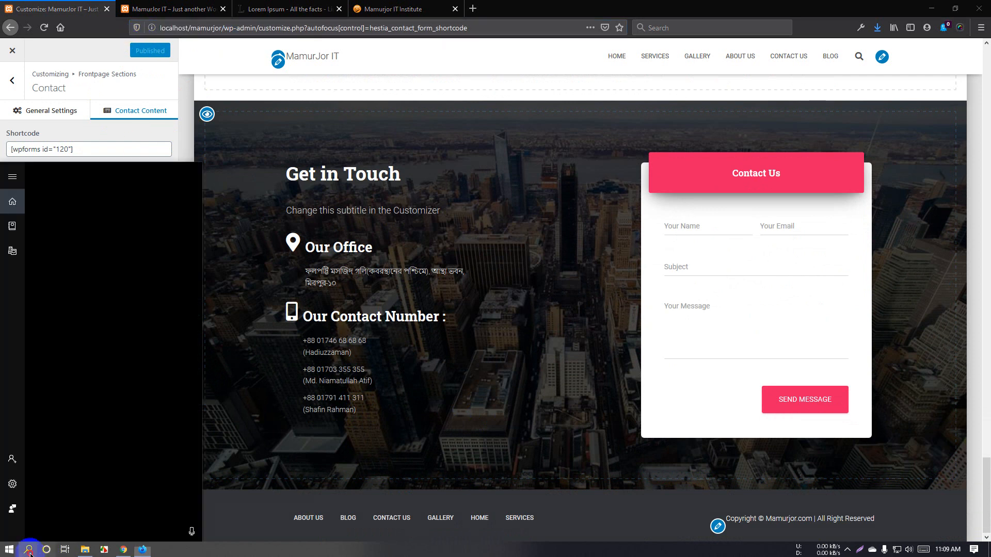
{"action": "left_click", "coordinate": [28, 551]}
{"action": "type", "text": "edge"}
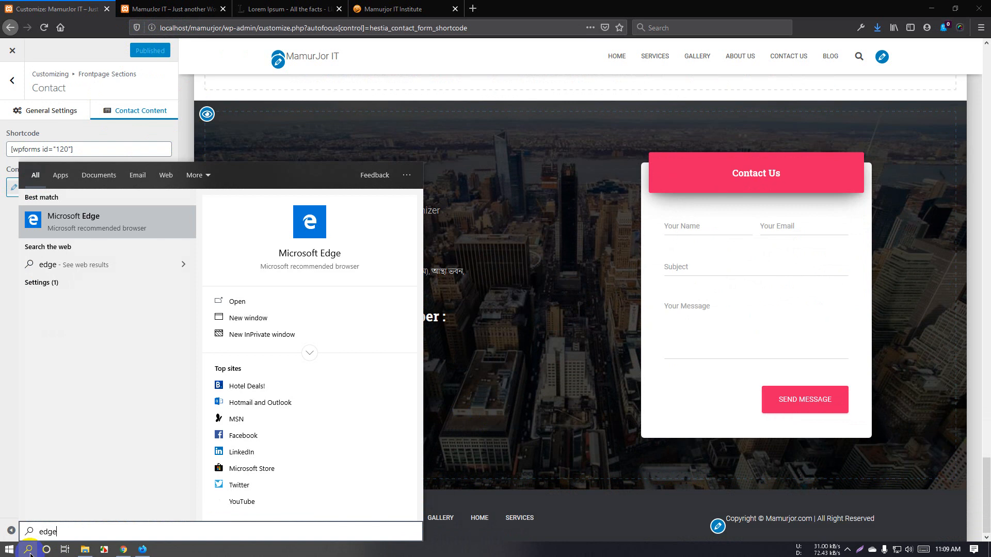
{"action": "key", "text": "Return"}
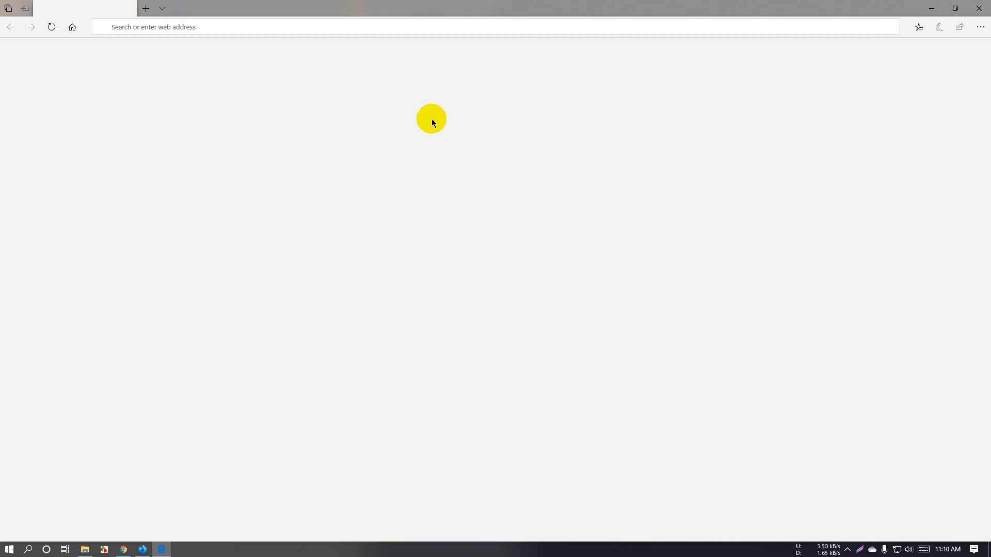
{"action": "key", "text": "ctrl+v"}
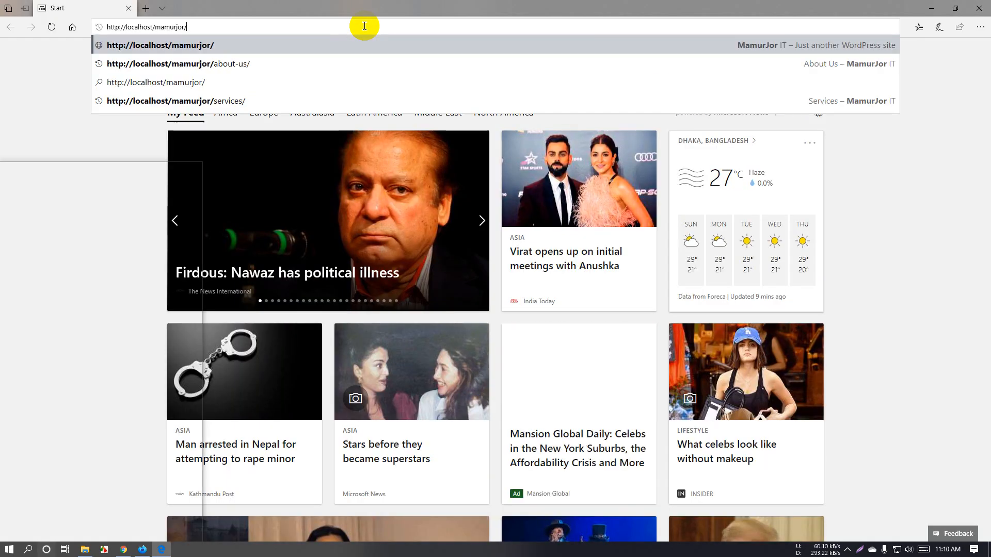
{"action": "key", "text": "Return"}
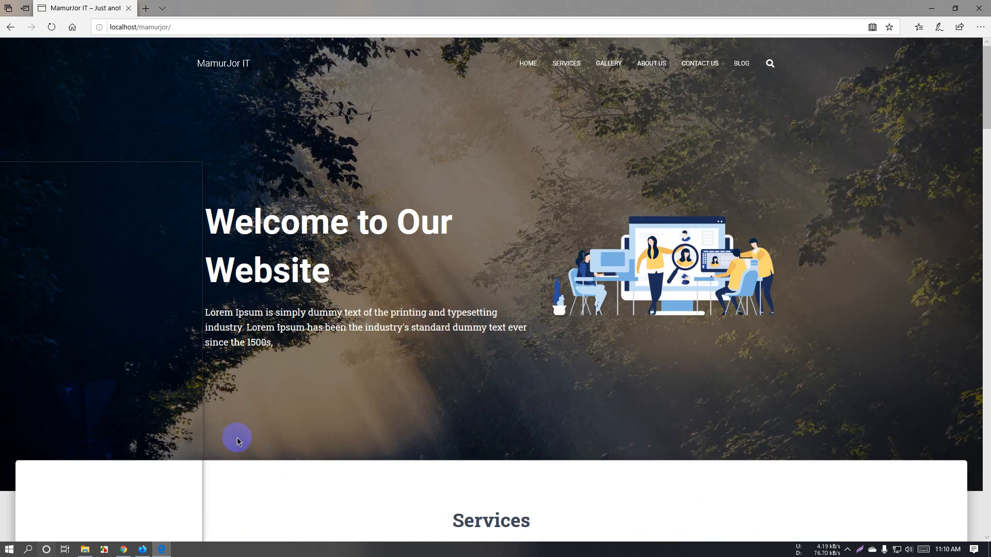
{"action": "left_click", "coordinate": [46, 550]}
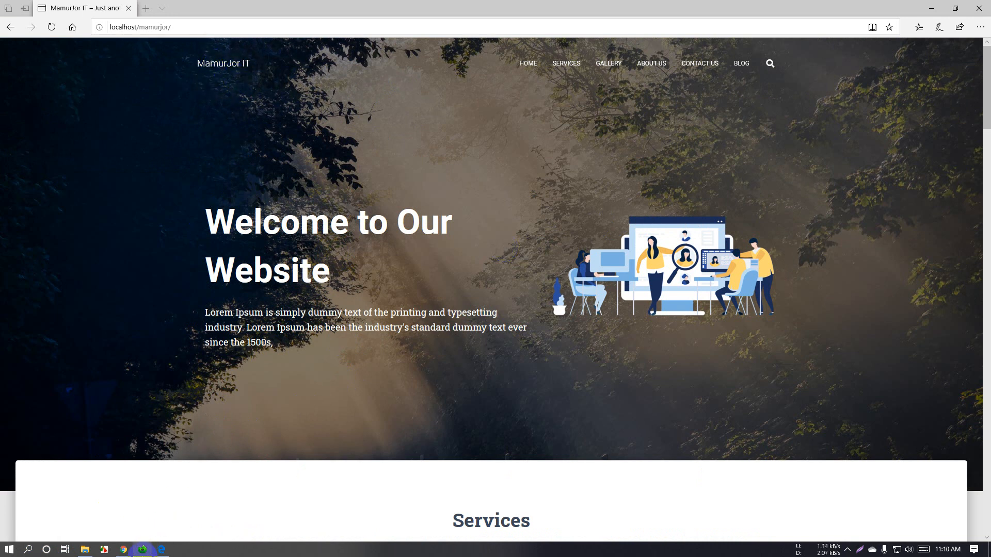
- Switch back to the customizer in Firefox, leave the Contact section and open the Site Identity settings
{"action": "left_click", "coordinate": [135, 552]}
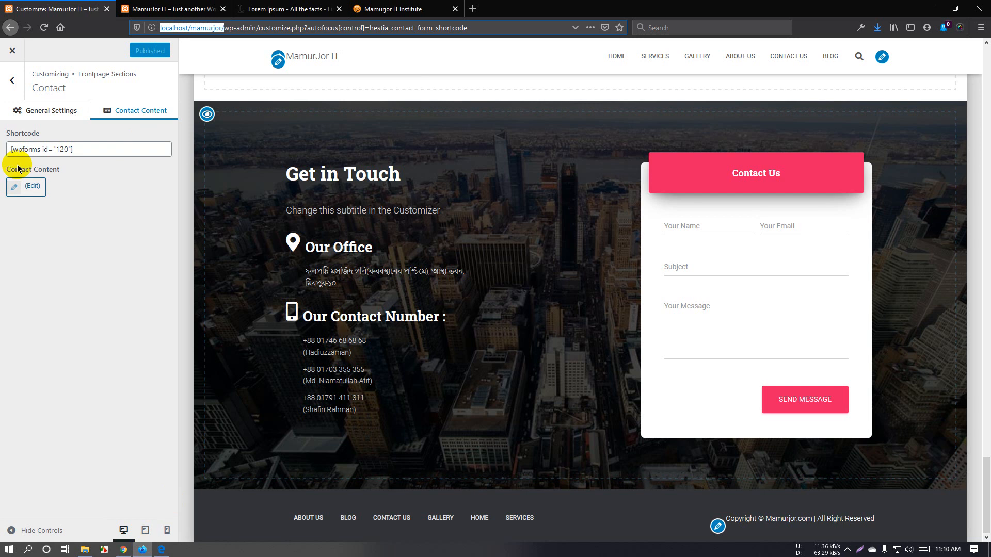
{"action": "left_click", "coordinate": [12, 80]}
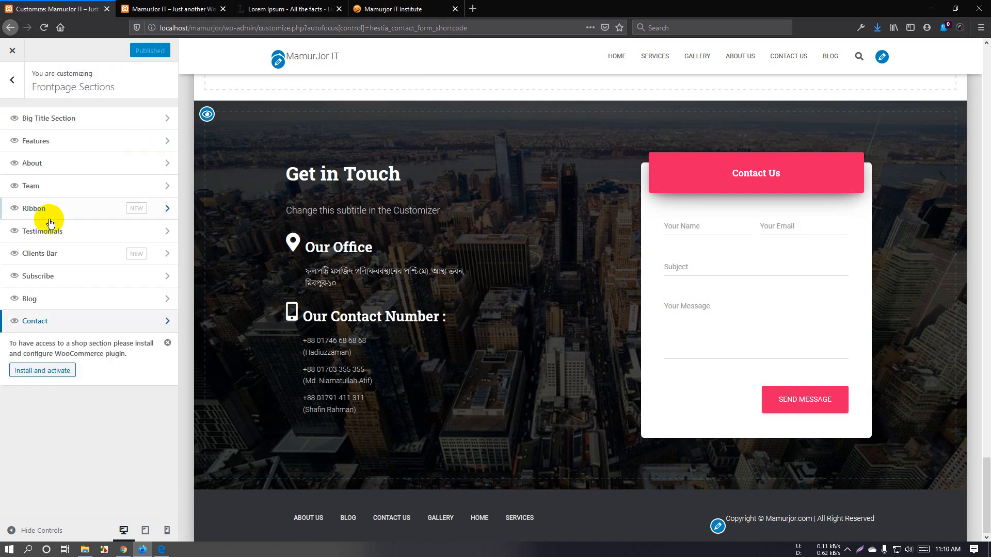
{"action": "left_click", "coordinate": [12, 80]}
{"action": "left_click", "coordinate": [78, 187]}
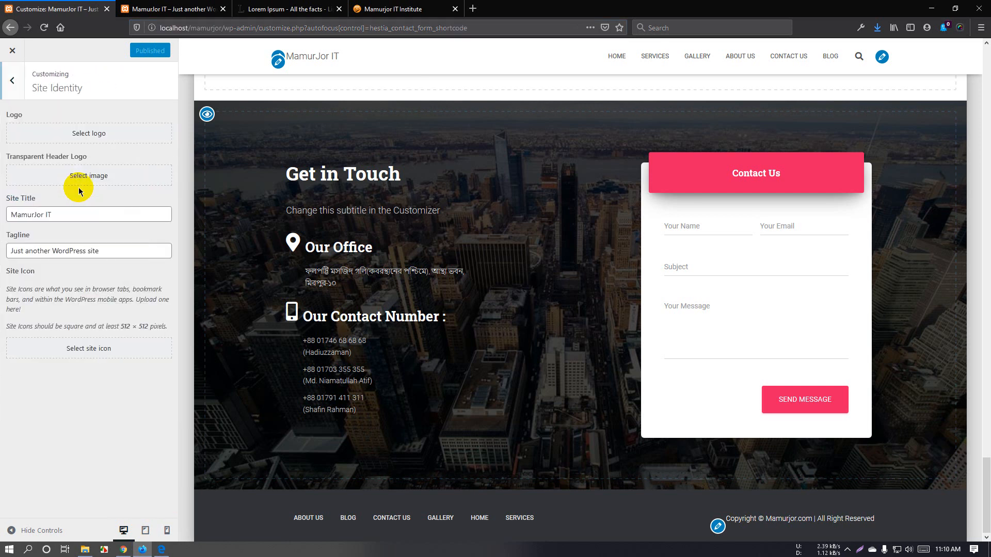
- Set the Company.com image from the media library as the site logo and publish the change
{"action": "left_click", "coordinate": [87, 178]}
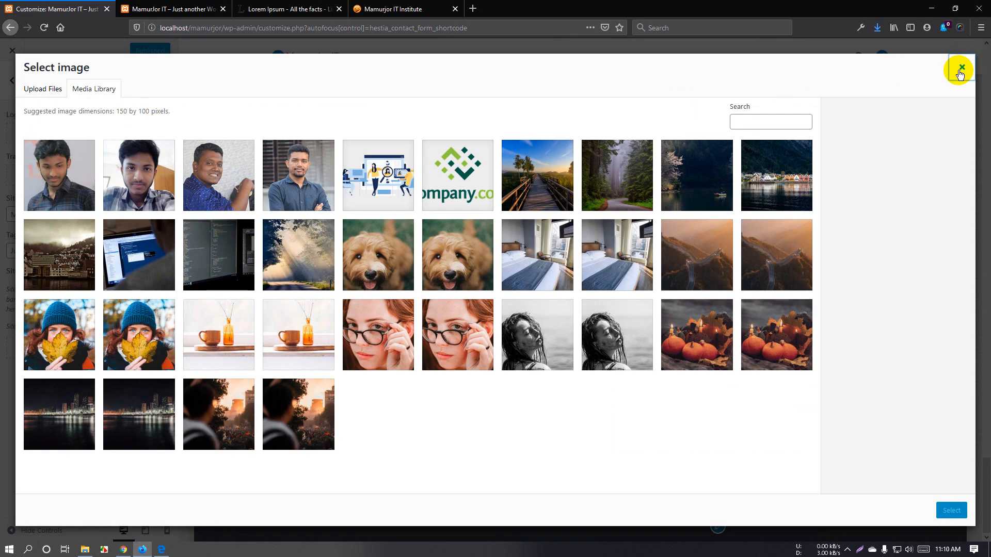
{"action": "left_click", "coordinate": [961, 69]}
{"action": "left_click", "coordinate": [89, 133]}
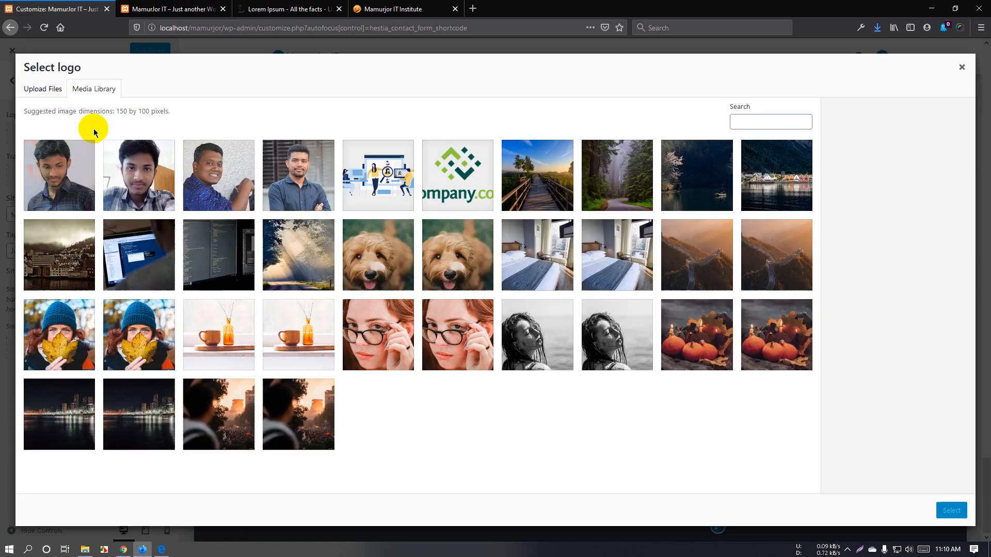
{"action": "left_click", "coordinate": [448, 186]}
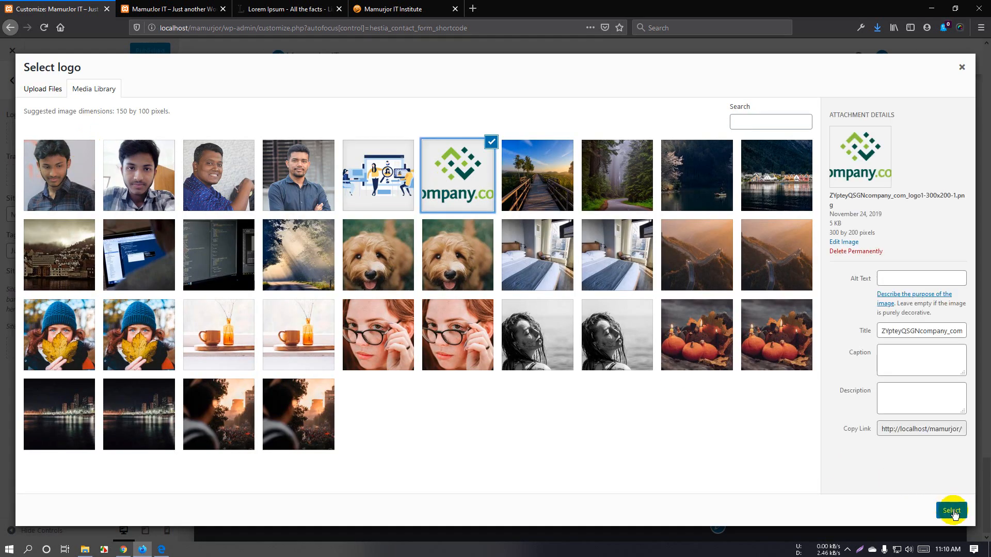
{"action": "left_click", "coordinate": [953, 511]}
{"action": "left_click", "coordinate": [952, 512]}
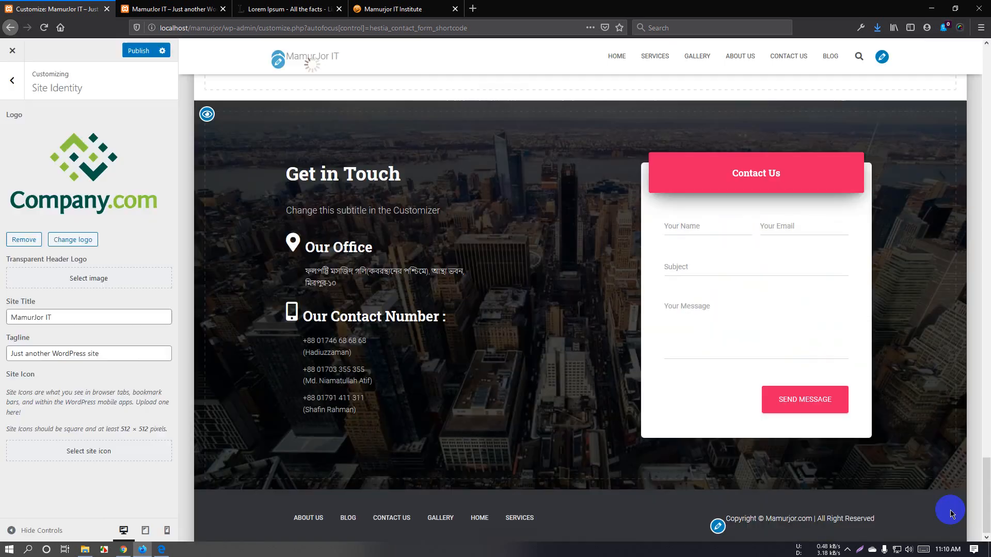
{"action": "left_click", "coordinate": [135, 51]}
- Switch to the site in Edge and review the header logo, navigation menu, search icon and welcome banner text
{"action": "left_click", "coordinate": [123, 550]}
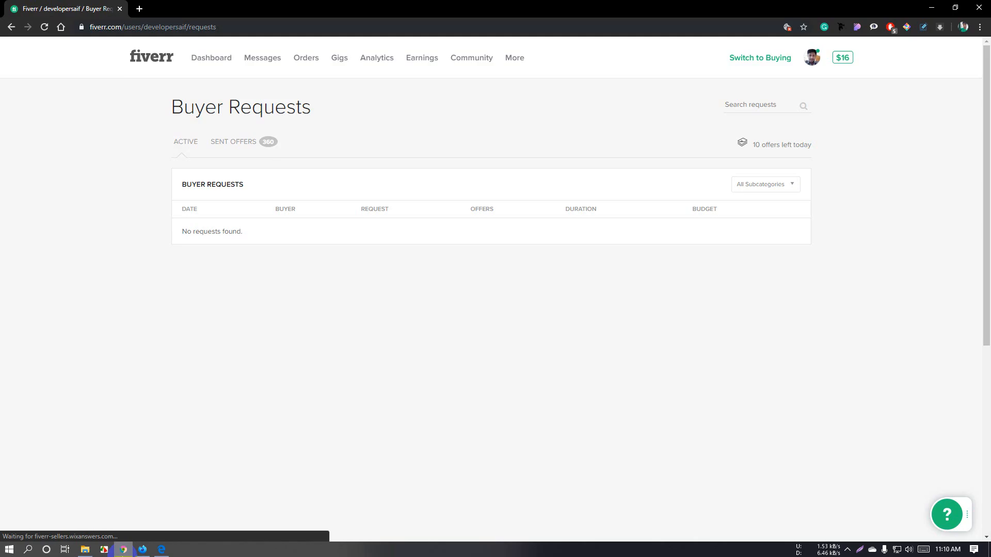
{"action": "left_click", "coordinate": [143, 548]}
{"action": "mouse_move", "coordinate": [162, 550]}
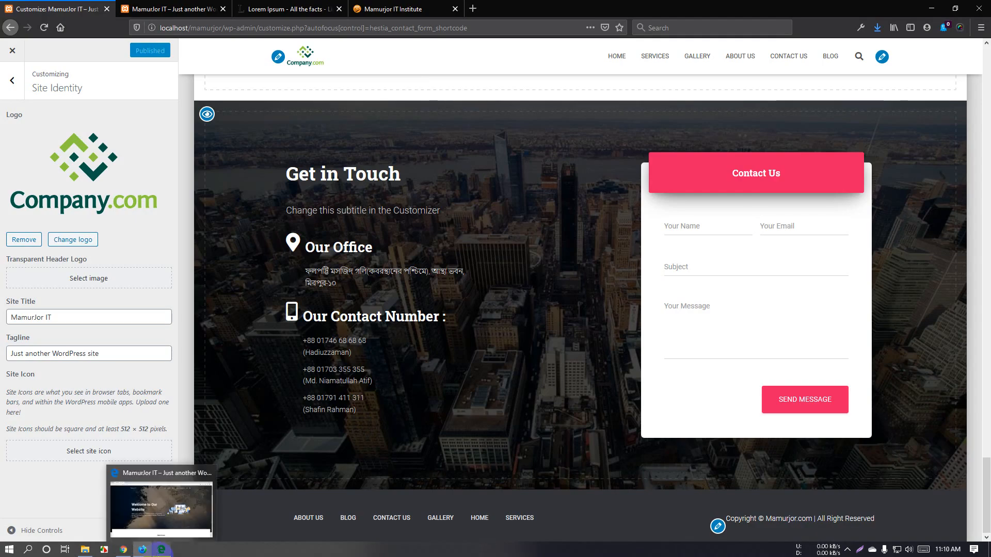
{"action": "left_click", "coordinate": [162, 550]}
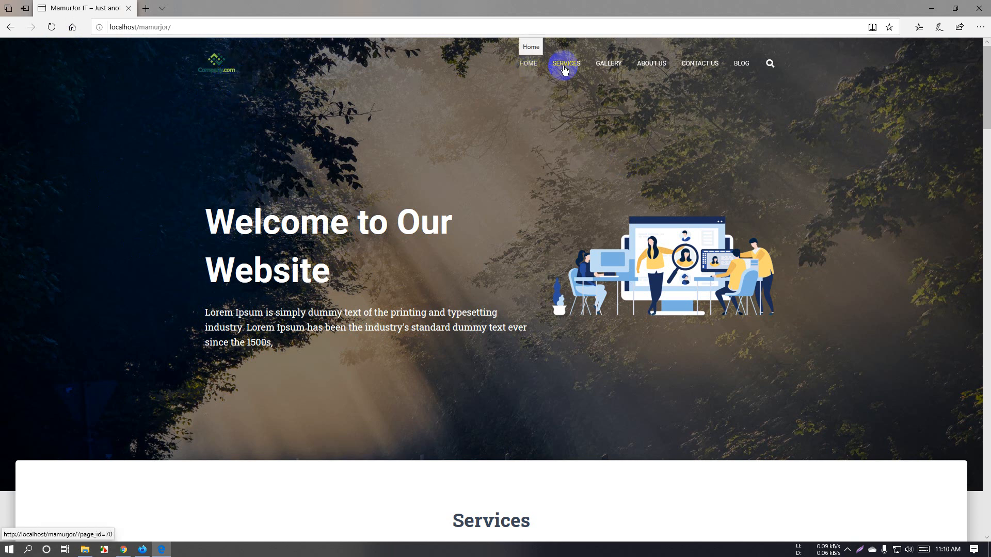
{"action": "left_click", "coordinate": [771, 66]}
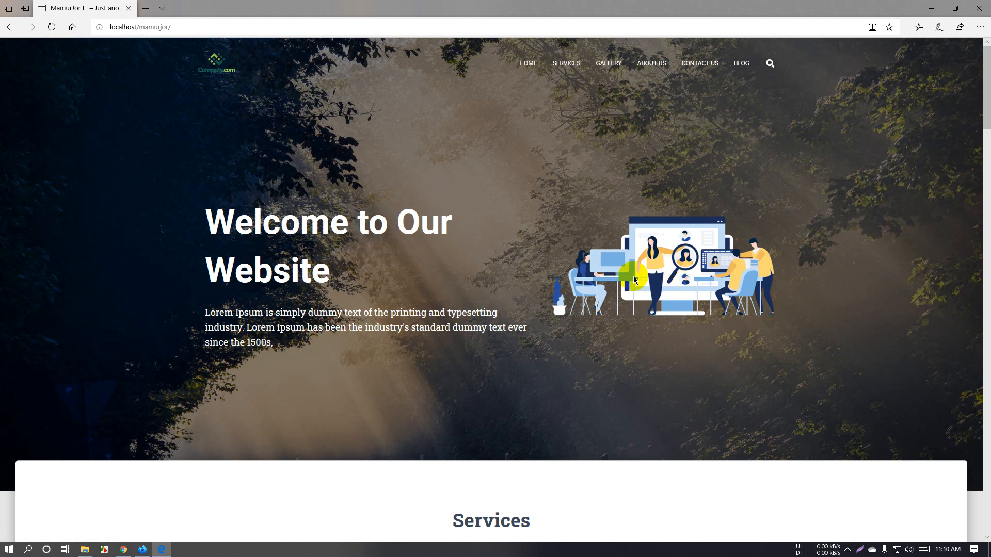
{"action": "left_click", "coordinate": [244, 229]}
{"action": "left_click_drag", "start_coordinate": [215, 217], "coordinate": [274, 303]}
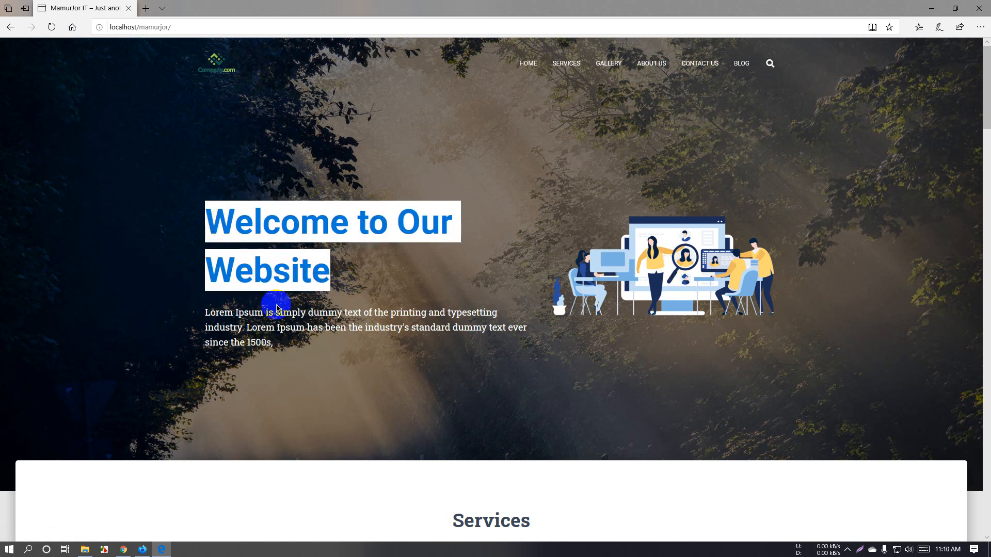
{"action": "left_click_drag", "start_coordinate": [204, 303], "coordinate": [277, 352]}
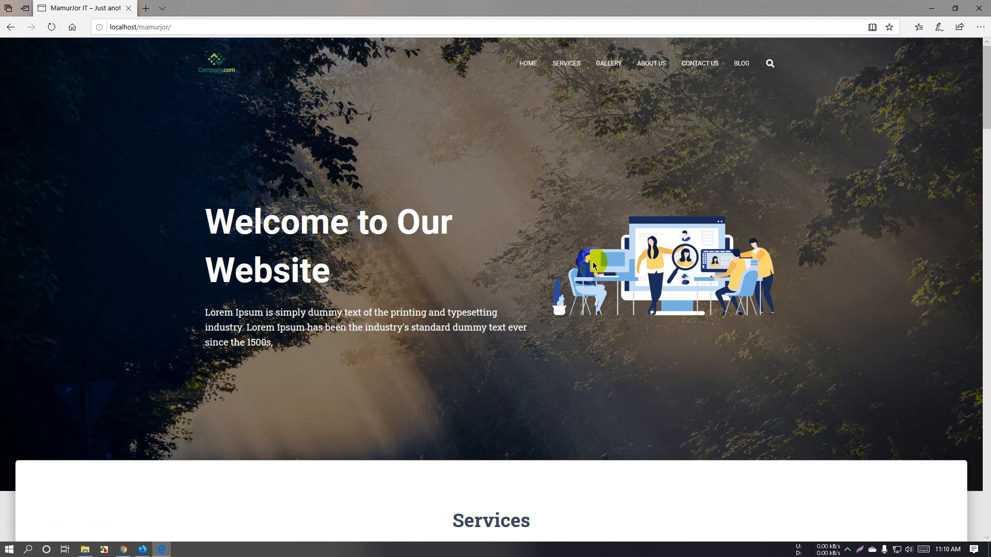
- Review the Services and About Us sections of the published front page, including their headings and text
{"action": "scroll", "coordinate": [663, 305], "scroll_direction": "down", "scroll_amount": 4}
{"action": "scroll", "coordinate": [568, 279], "scroll_direction": "down", "scroll_amount": 1}
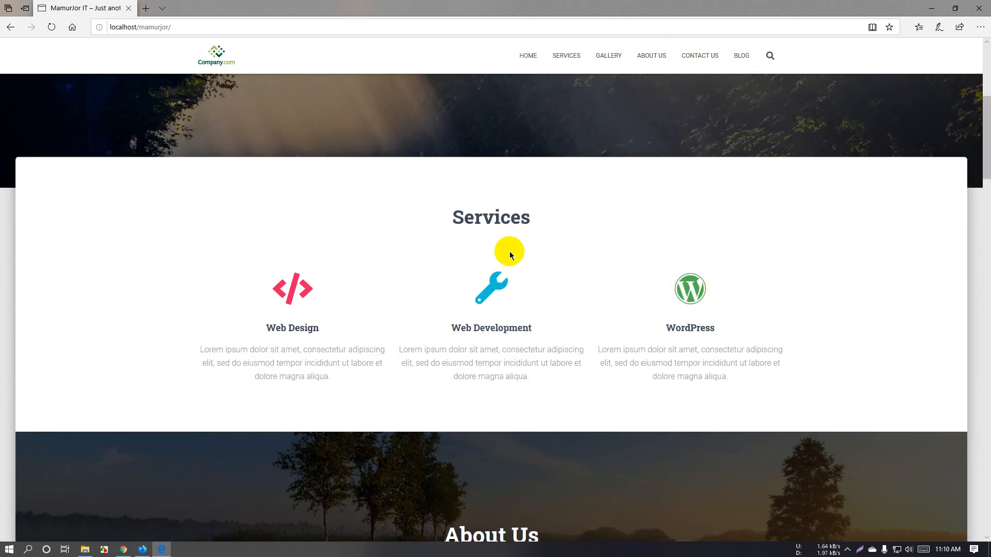
{"action": "double_click", "coordinate": [459, 218]}
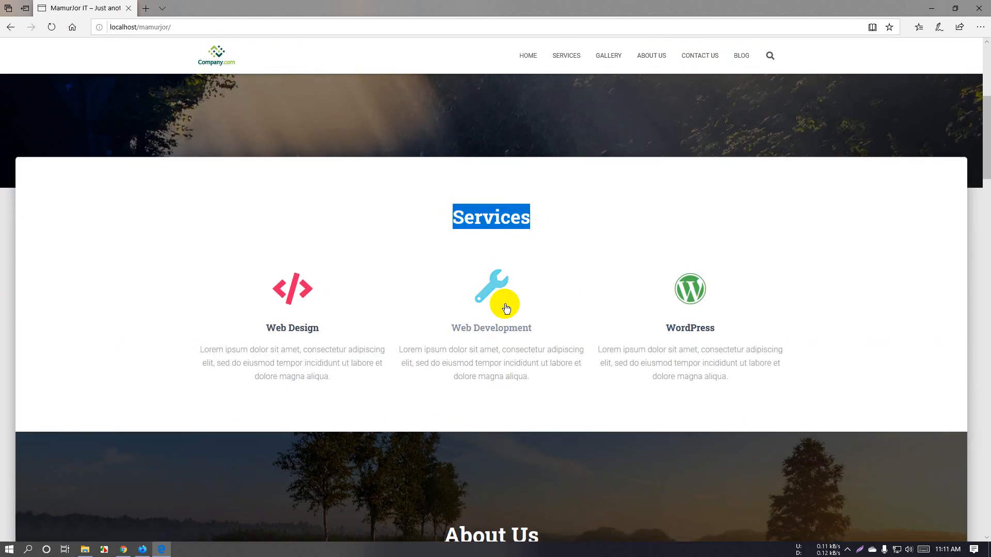
{"action": "scroll", "coordinate": [674, 312], "scroll_direction": "down", "scroll_amount": 5}
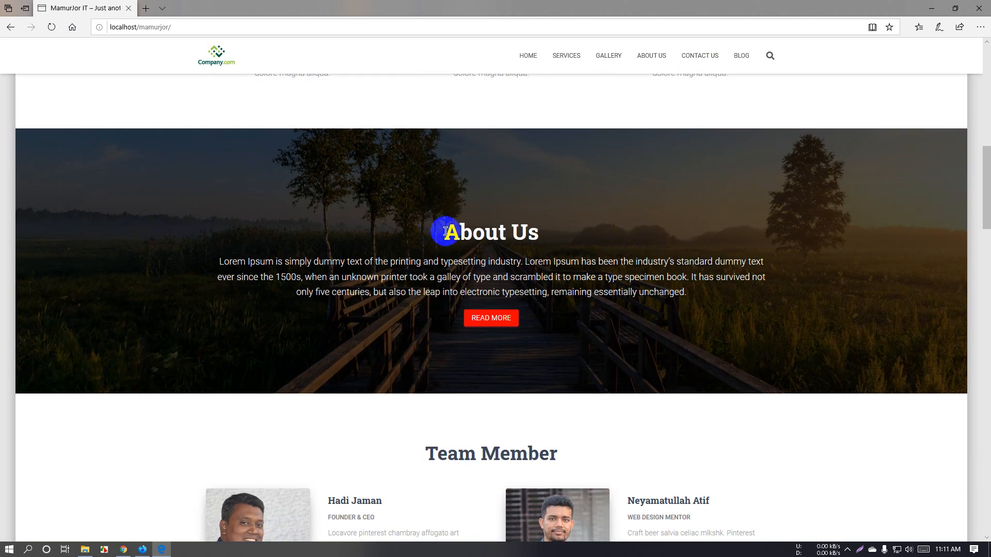
{"action": "left_click_drag", "start_coordinate": [446, 232], "coordinate": [705, 305]}
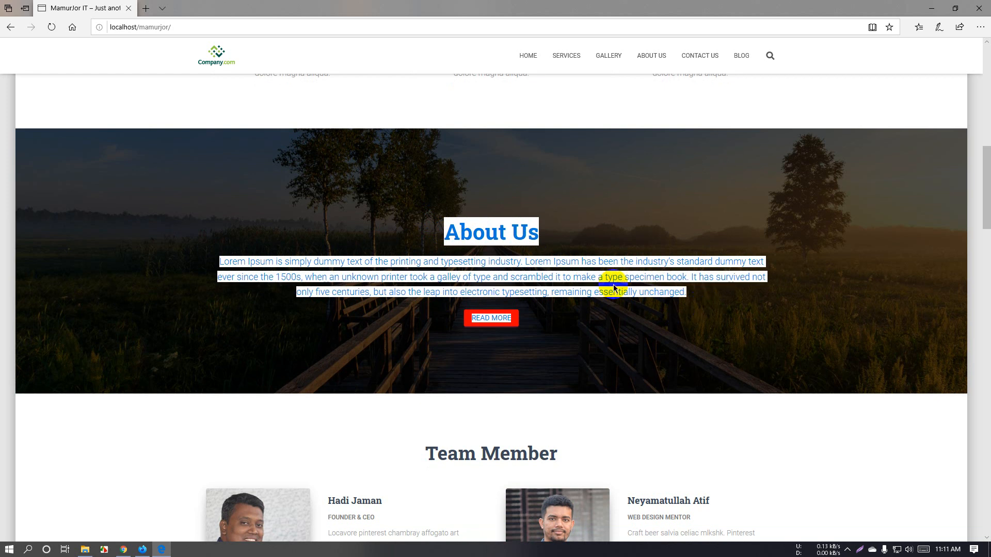
{"action": "left_click", "coordinate": [614, 289]}
{"action": "left_click_drag", "start_coordinate": [446, 233], "coordinate": [684, 302]}
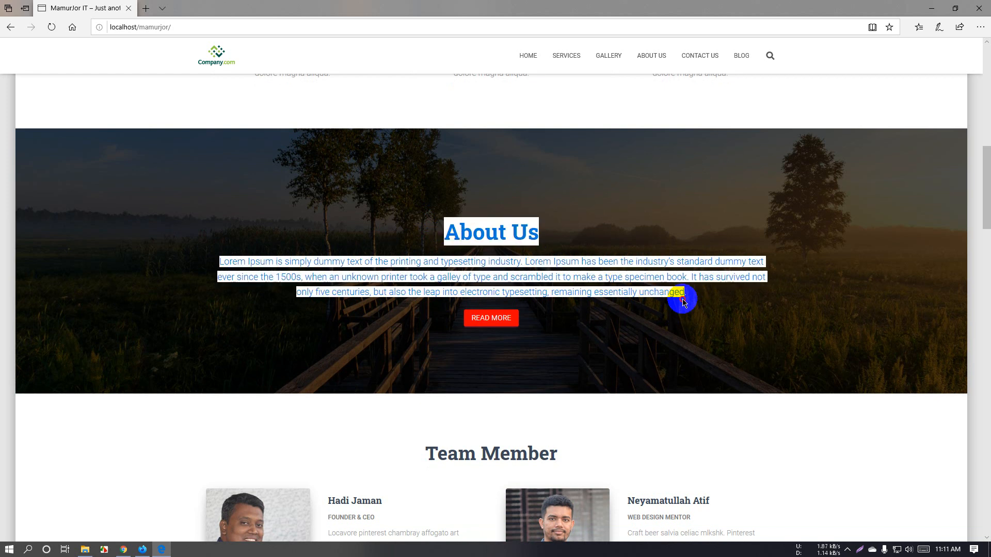
{"action": "left_click", "coordinate": [609, 302]}
{"action": "scroll", "coordinate": [609, 302], "scroll_direction": "up", "scroll_amount": 2}
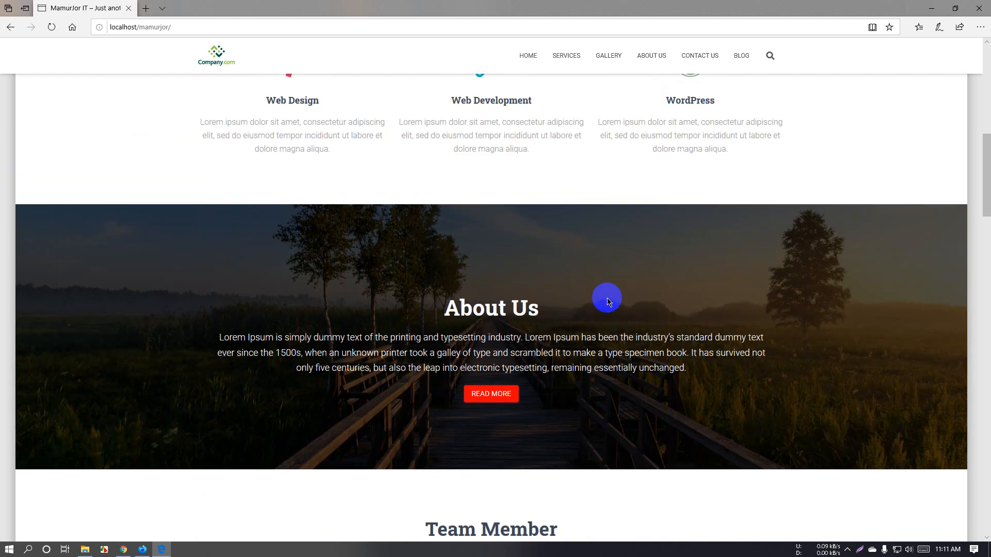
- Examine the team member section and the ribbon banner above the testimonials on the published page
{"action": "scroll", "coordinate": [608, 302], "scroll_direction": "down", "scroll_amount": 6}
{"action": "scroll", "coordinate": [608, 302], "scroll_direction": "down", "scroll_amount": 7}
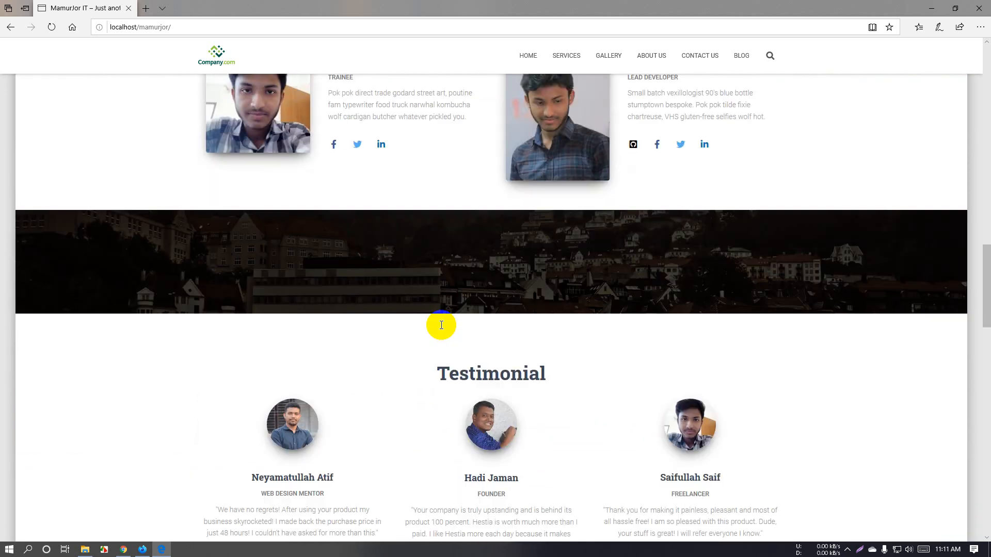
{"action": "left_click", "coordinate": [287, 248]}
{"action": "mouse_move", "coordinate": [287, 249]}
{"action": "left_mouse_down"}
{"action": "mouse_move", "coordinate": [714, 265]}
{"action": "mouse_move", "coordinate": [476, 245]}
{"action": "mouse_move", "coordinate": [447, 267]}
{"action": "left_mouse_up"}
{"action": "scroll", "coordinate": [446, 267], "scroll_direction": "up", "scroll_amount": 8}
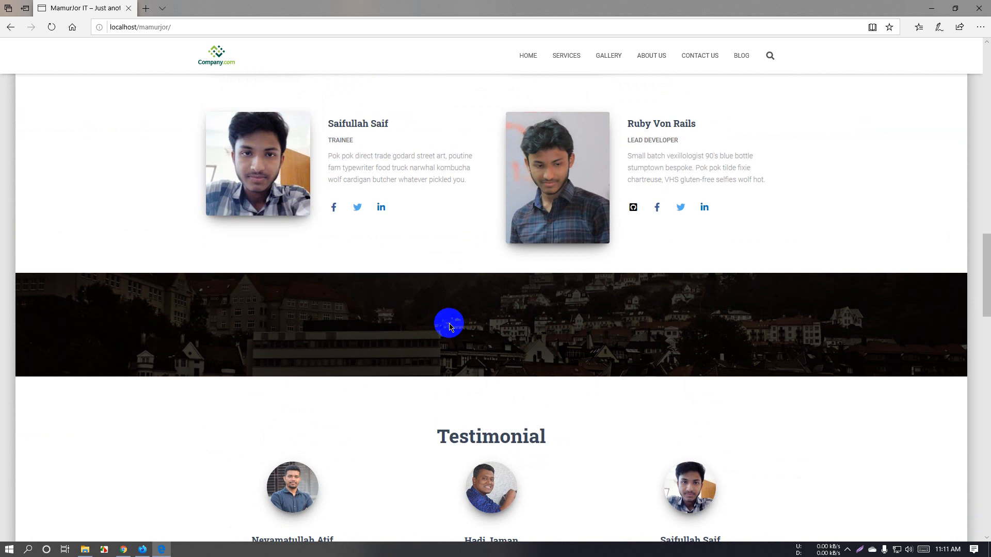
- Switch back to the customizer in Firefox and open the Ribbon settings under Frontpage Sections
{"action": "left_click", "coordinate": [143, 550]}
{"action": "left_click", "coordinate": [10, 77]}
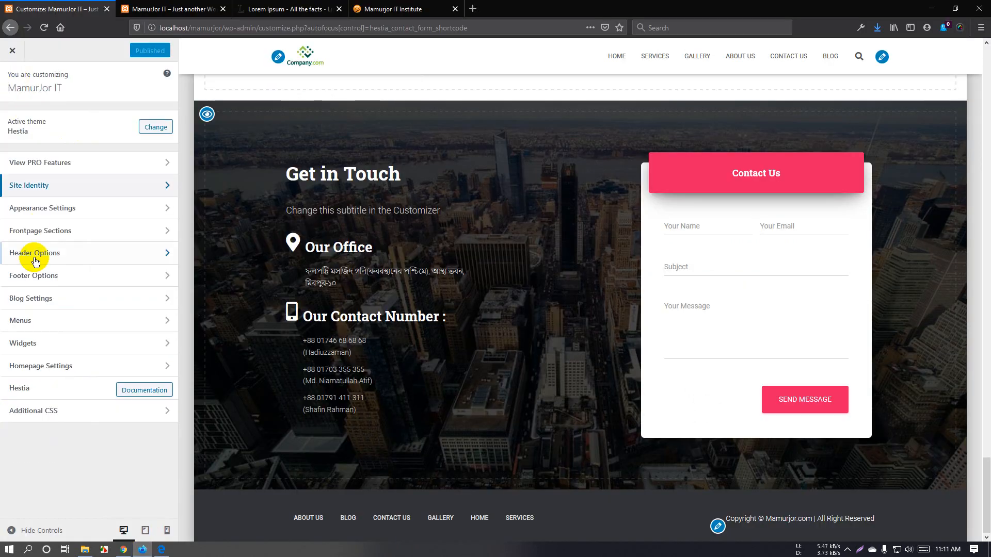
{"action": "left_click", "coordinate": [76, 234]}
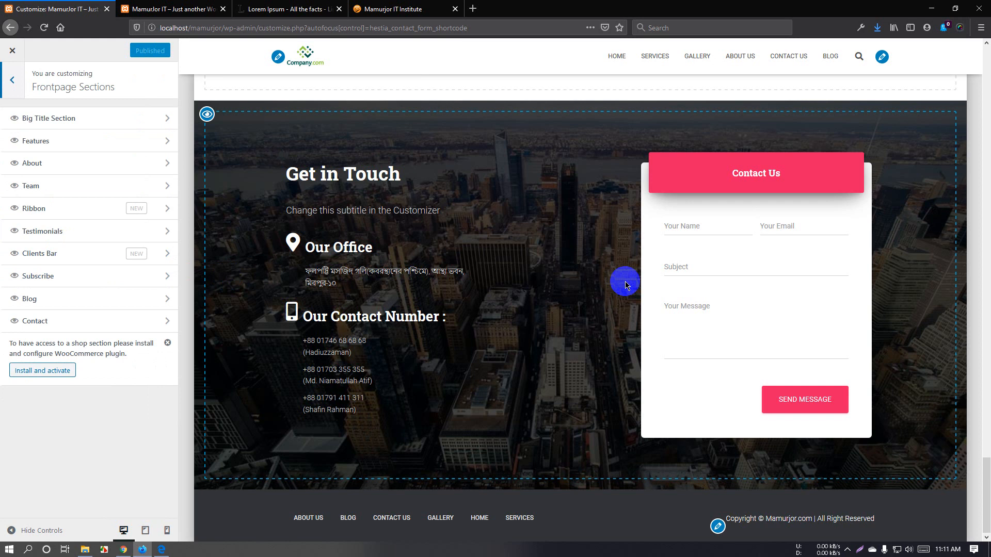
{"action": "scroll", "coordinate": [626, 284], "scroll_direction": "up", "scroll_amount": 15}
{"action": "scroll", "coordinate": [625, 284], "scroll_direction": "up", "scroll_amount": 10}
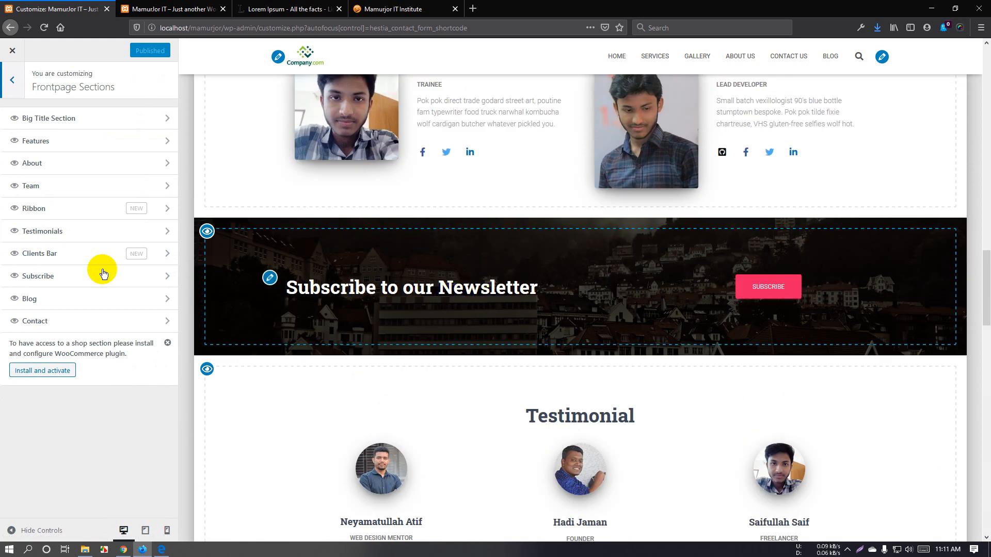
{"action": "left_click", "coordinate": [49, 213]}
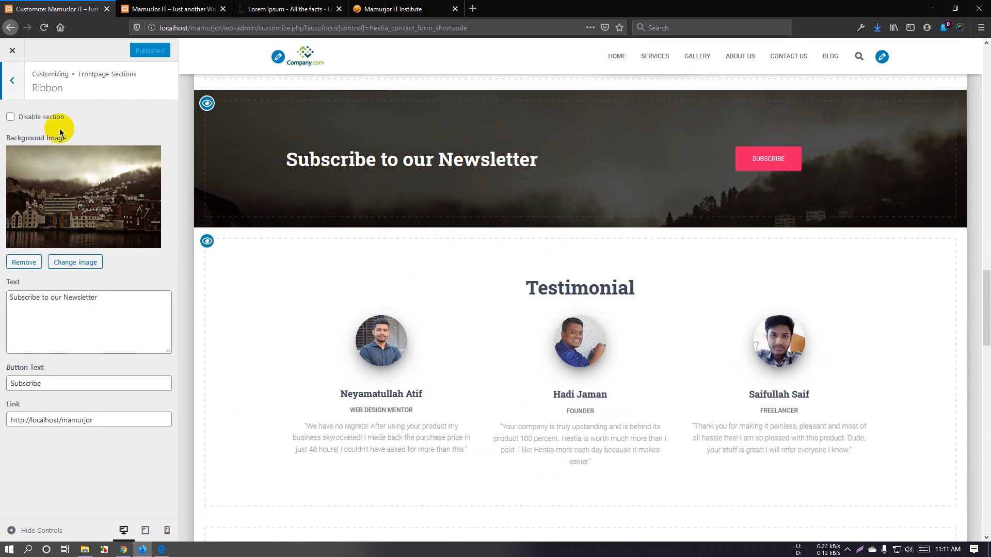
{"action": "scroll", "coordinate": [463, 206], "scroll_direction": "up", "scroll_amount": 4}
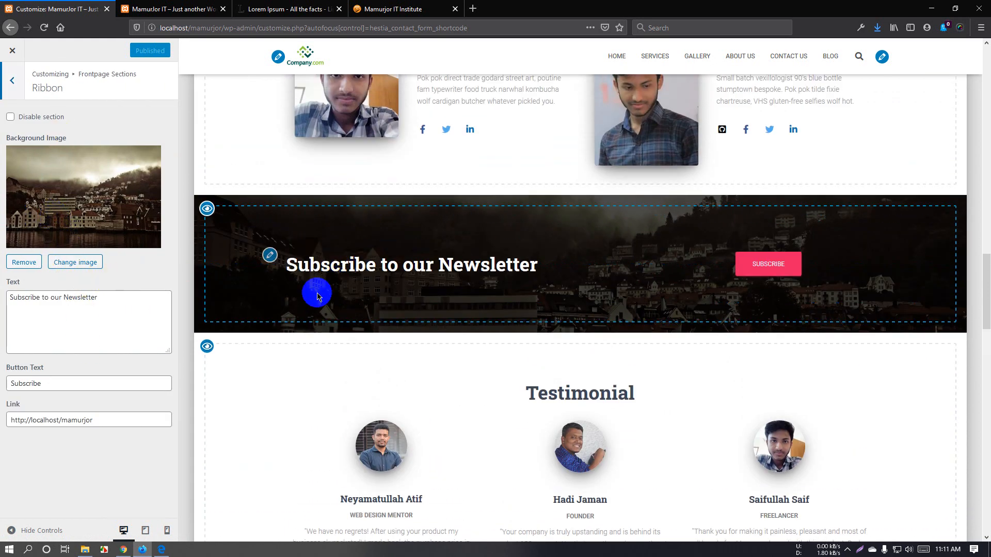
- Change the ribbon text to "Subscribe our Newsletter"
{"action": "left_click", "coordinate": [148, 305]}
{"action": "left_click_drag", "start_coordinate": [148, 305], "coordinate": [87, 302]}
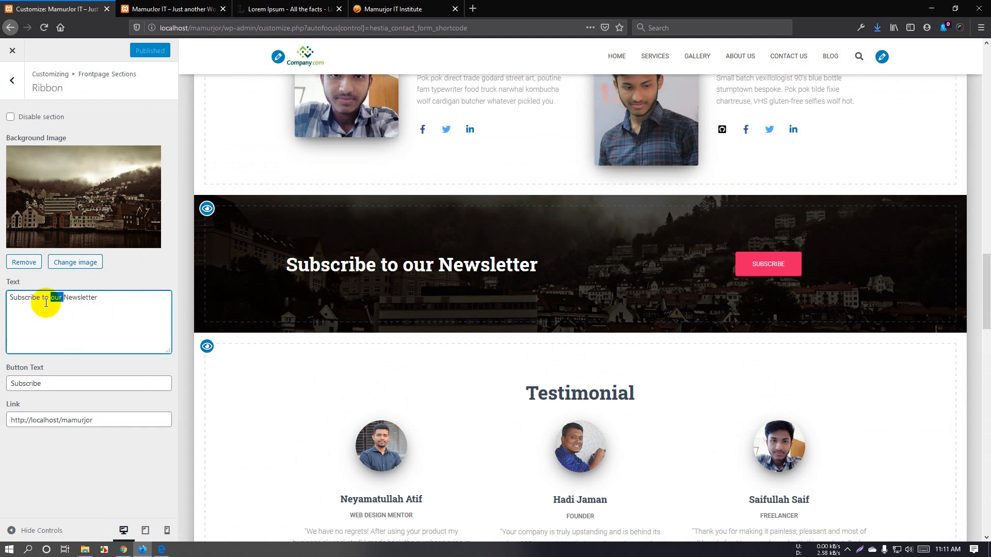
{"action": "left_click", "coordinate": [49, 298]}
{"action": "key", "text": "BackSpace"}
{"action": "key", "text": "BackSpace"}
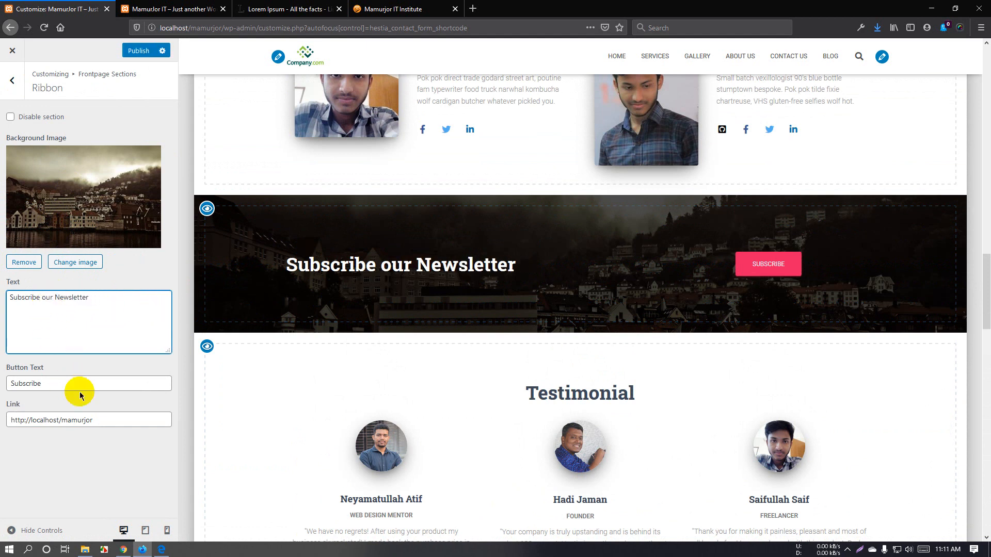
{"action": "left_click", "coordinate": [74, 383]}
{"action": "left_click", "coordinate": [106, 424]}
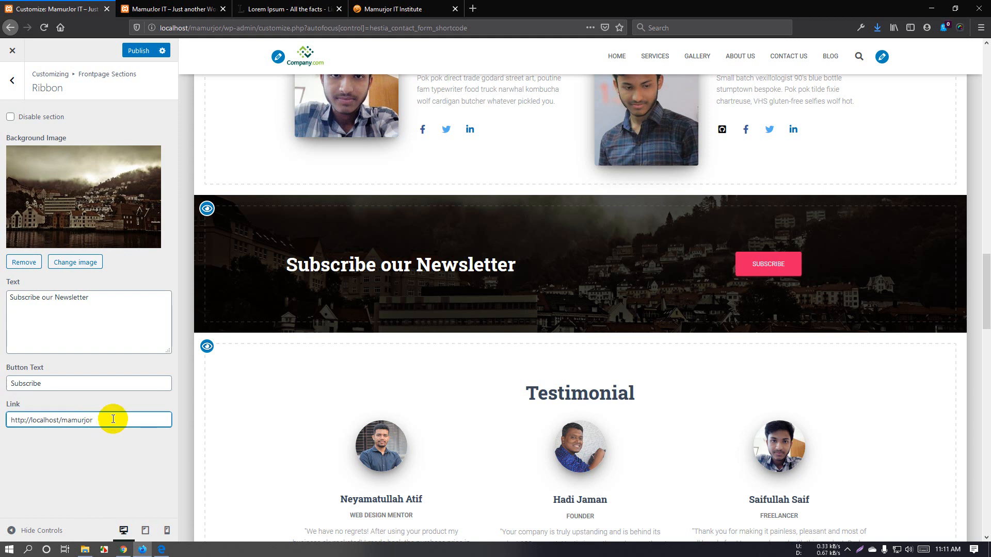
{"action": "left_click", "coordinate": [137, 50]}
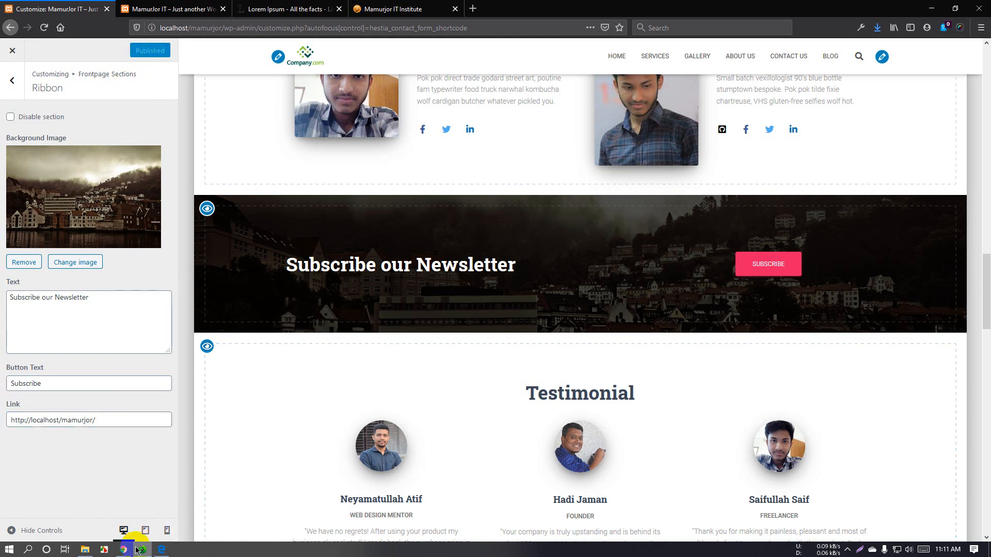
- Switch to the site in Edge, reload it and check the ribbon's newsletter text
{"action": "left_click", "coordinate": [161, 550]}
{"action": "left_click", "coordinate": [50, 28]}
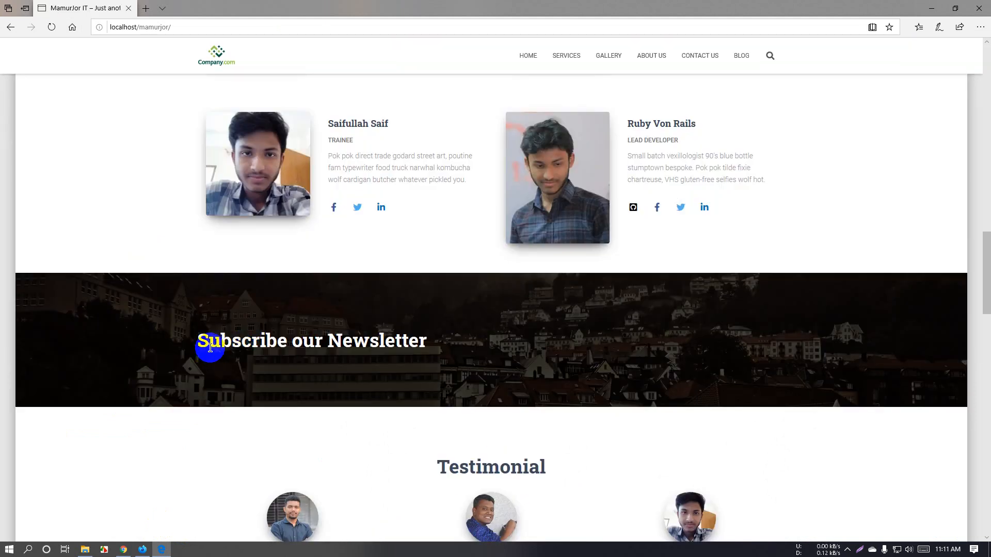
{"action": "left_click_drag", "start_coordinate": [200, 344], "coordinate": [431, 348]}
{"action": "left_click", "coordinate": [382, 339]}
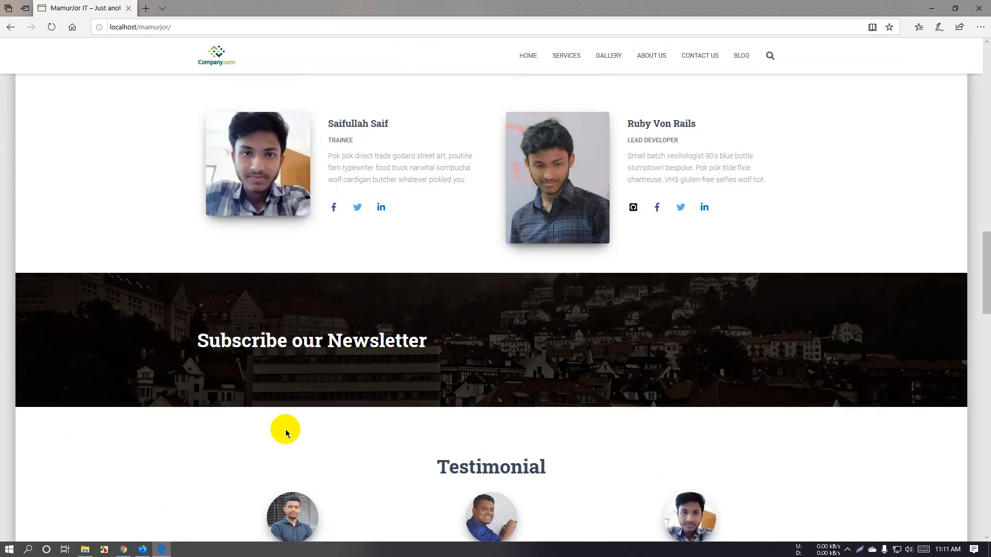
- Return to the customizer in Firefox, set the ribbon's button text to "Subscribe Us" and publish the change
{"action": "left_click", "coordinate": [149, 551]}
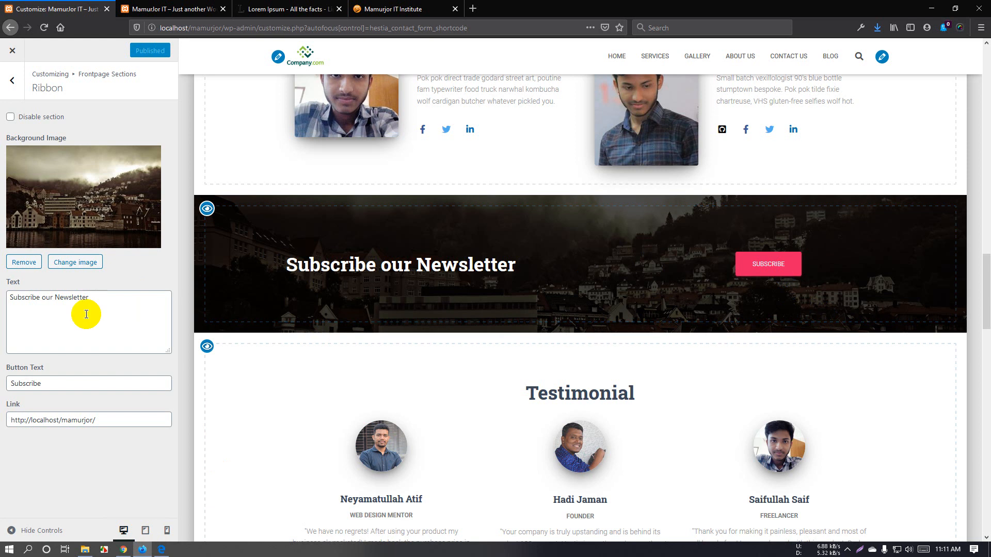
{"action": "left_click", "coordinate": [64, 388]}
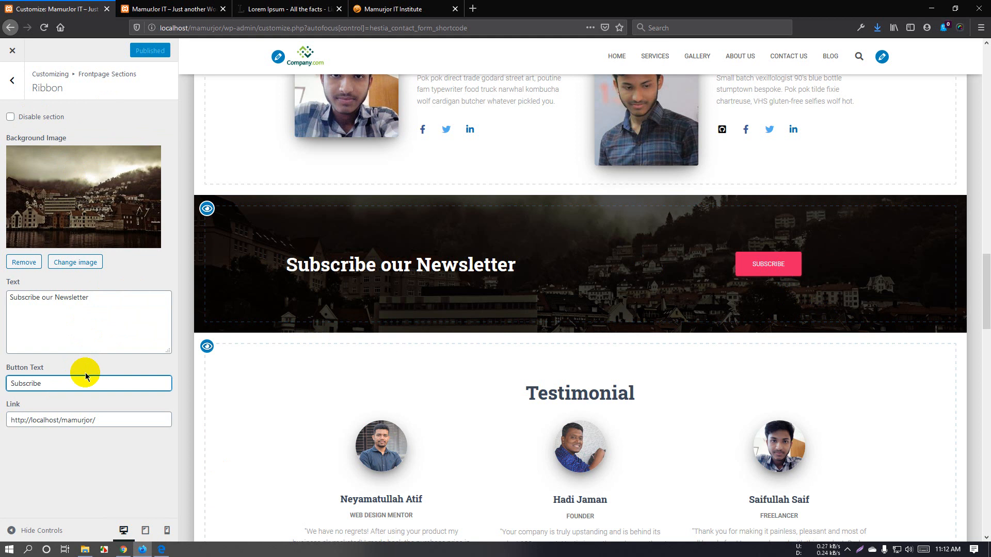
{"action": "left_click_drag", "start_coordinate": [67, 384], "coordinate": [7, 384]}
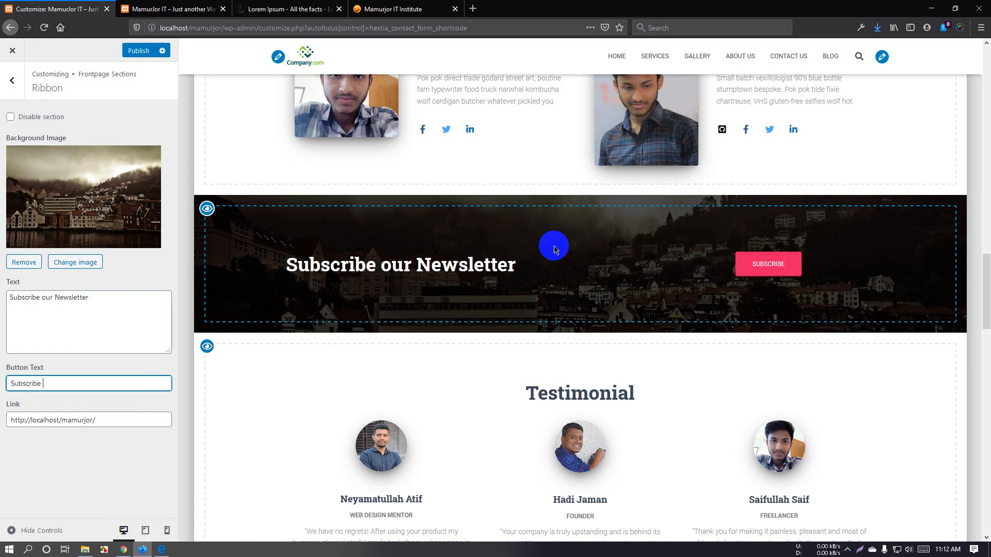
{"action": "left_click", "coordinate": [139, 50]}
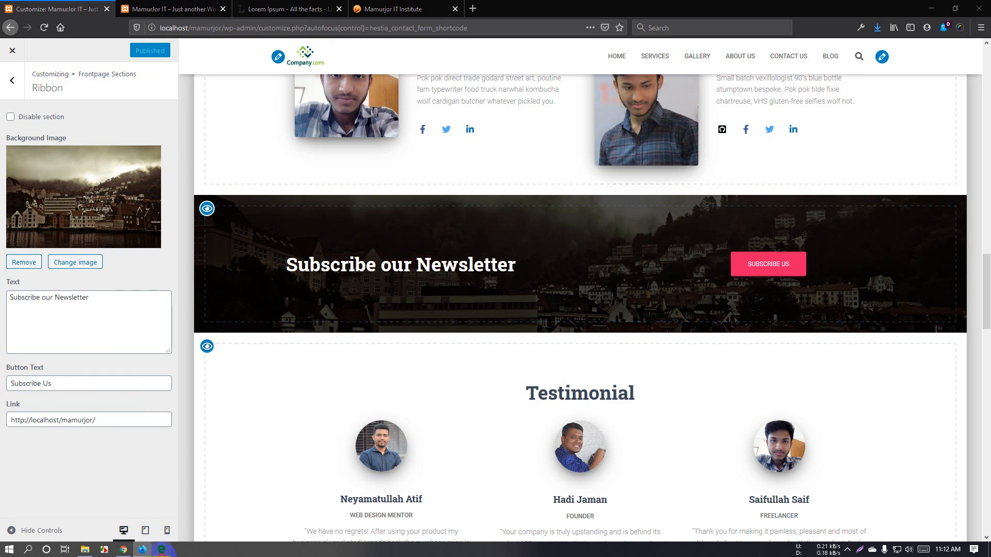
- Switch to the site in Edge, reload it and check the ribbon's subscribe button
{"action": "left_click", "coordinate": [158, 549]}
{"action": "left_click", "coordinate": [51, 27]}
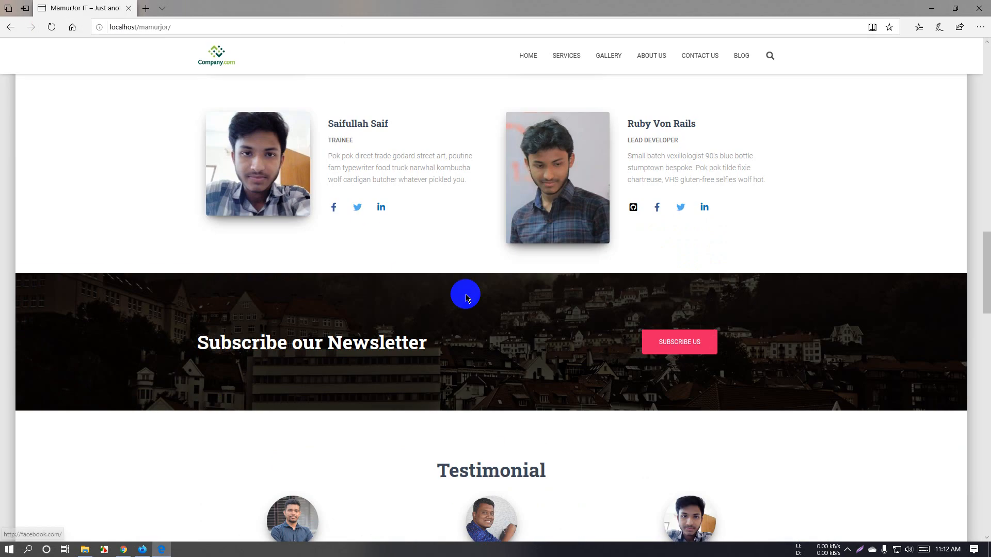
{"action": "scroll", "coordinate": [502, 351], "scroll_direction": "down", "scroll_amount": 1}
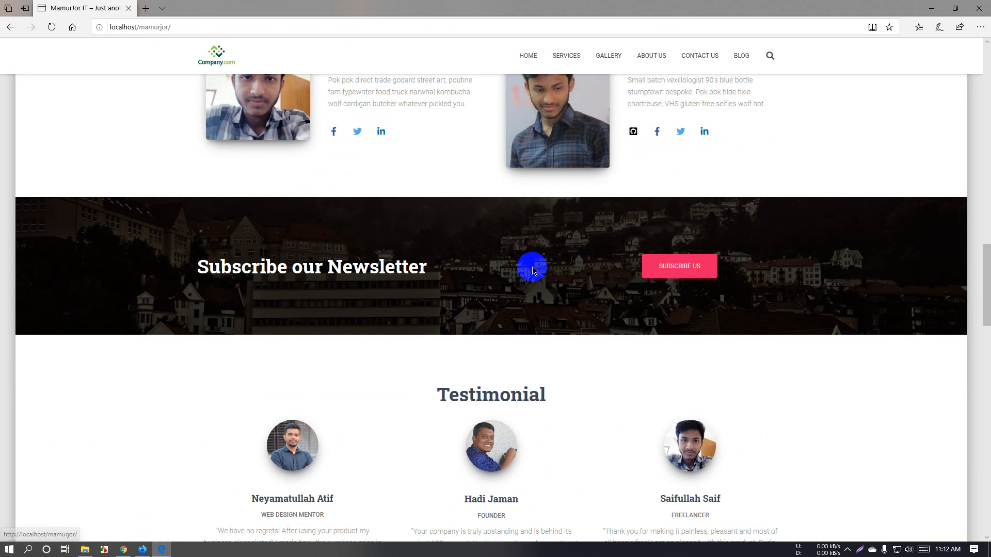
- Review the testimonials, client logos and newsletter subscription section on the published page
{"action": "scroll", "coordinate": [563, 274], "scroll_direction": "down", "scroll_amount": 3}
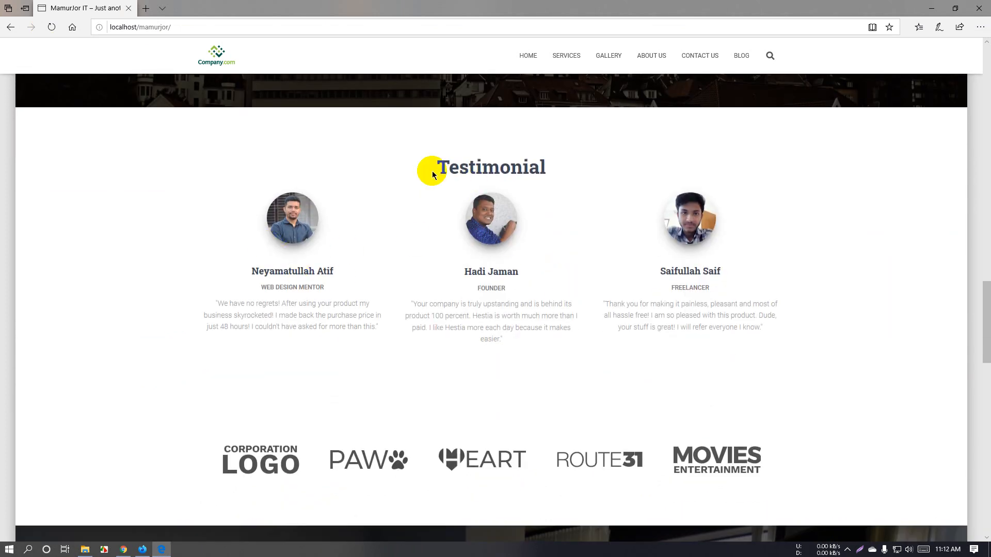
{"action": "left_click_drag", "start_coordinate": [449, 165], "coordinate": [584, 169]}
{"action": "left_click", "coordinate": [511, 173]}
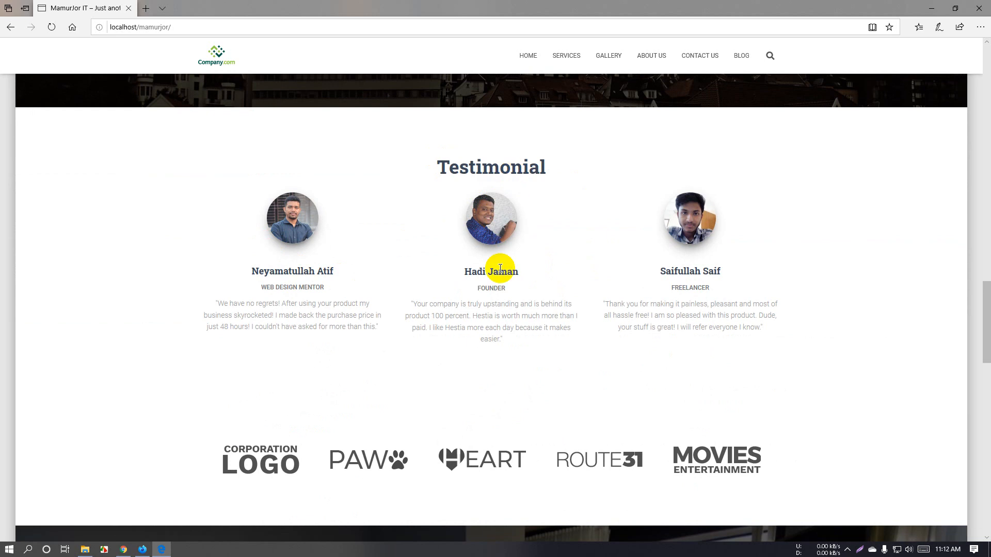
{"action": "scroll", "coordinate": [492, 283], "scroll_direction": "down", "scroll_amount": 2}
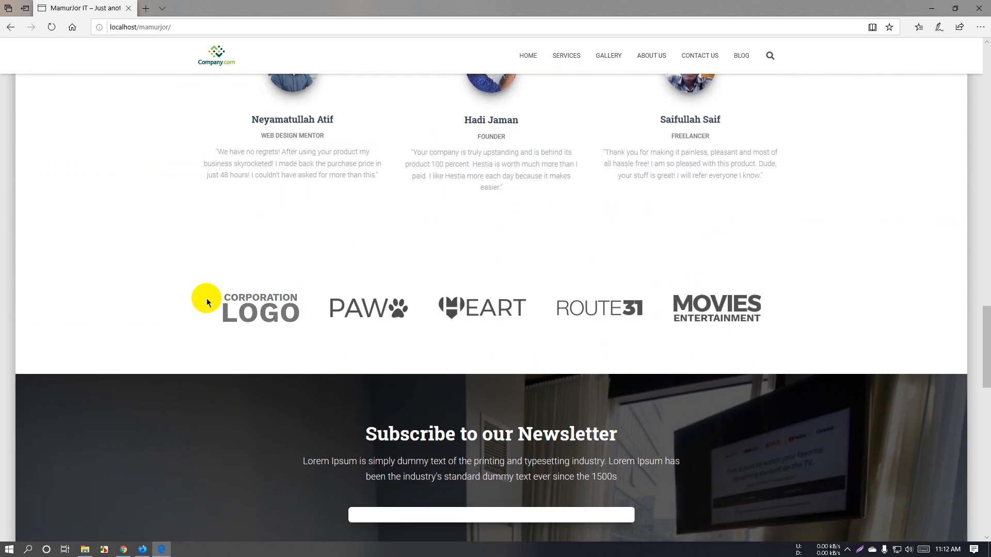
{"action": "scroll", "coordinate": [568, 364], "scroll_direction": "down", "scroll_amount": 2}
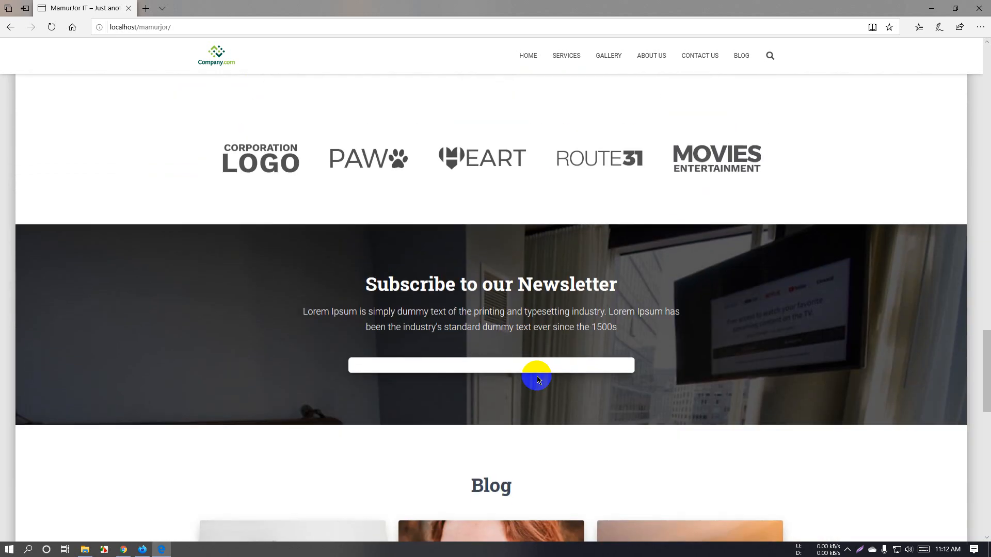
{"action": "left_click", "coordinate": [424, 364]}
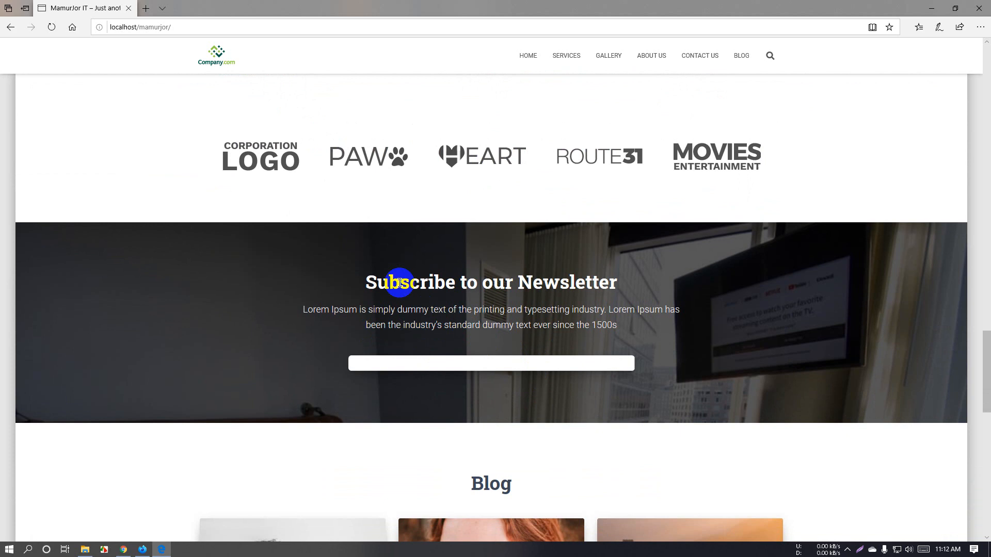
{"action": "scroll", "coordinate": [616, 331], "scroll_direction": "down", "scroll_amount": 3}
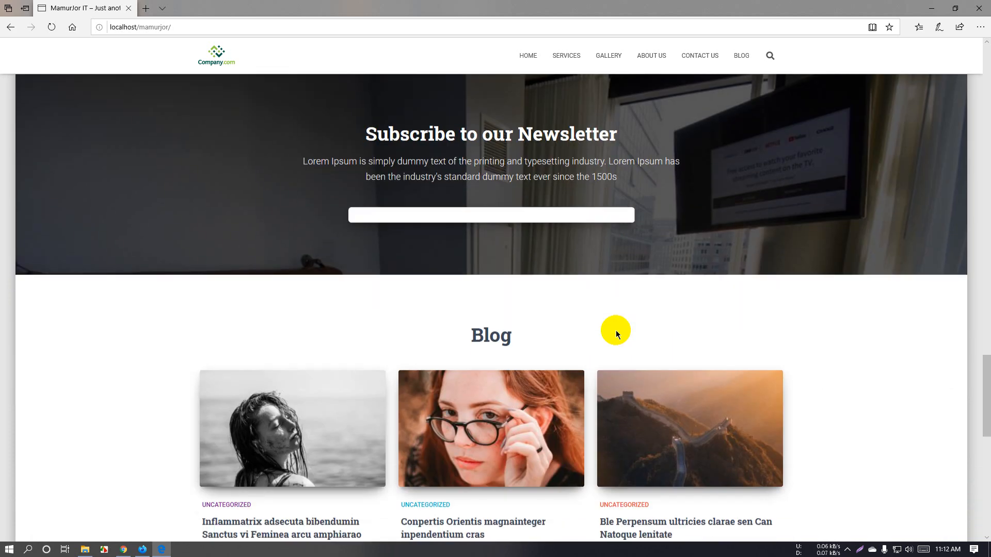
{"action": "scroll", "coordinate": [616, 331], "scroll_direction": "up", "scroll_amount": 3}
- Examine the Get in Touch details, the contact form fields and the blog posts on the published page
{"action": "scroll", "coordinate": [616, 331], "scroll_direction": "down", "scroll_amount": 6}
{"action": "scroll", "coordinate": [514, 365], "scroll_direction": "down", "scroll_amount": 5}
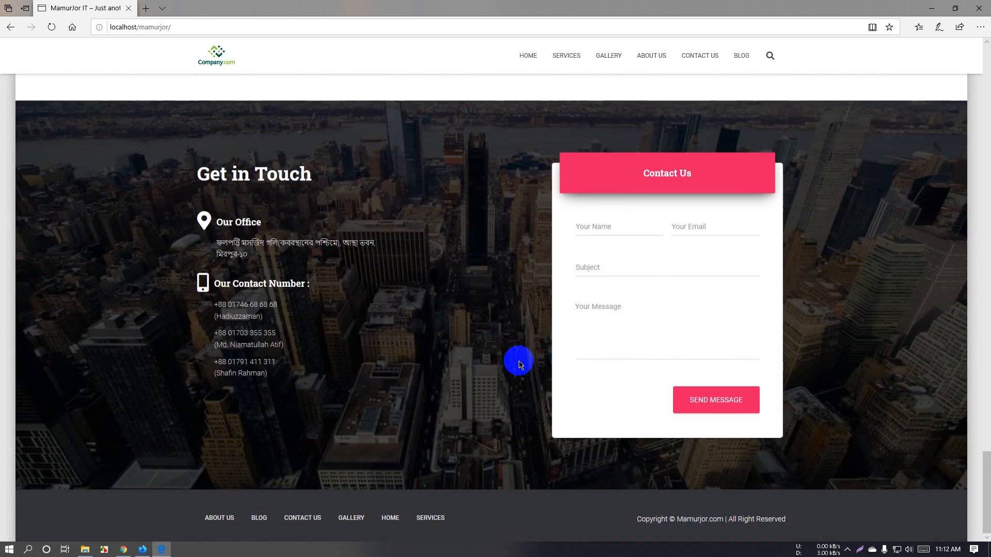
{"action": "left_click", "coordinate": [609, 261]}
{"action": "left_click", "coordinate": [657, 223]}
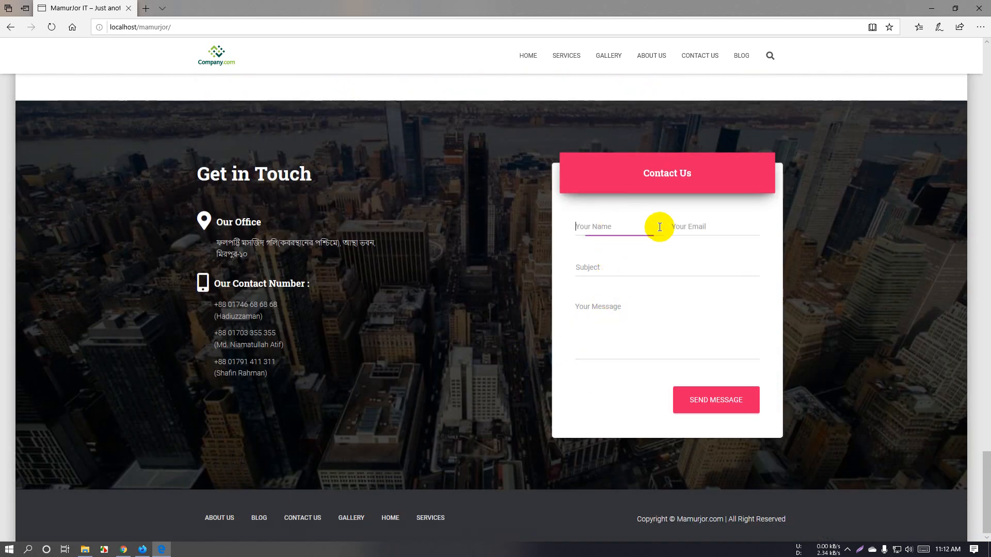
{"action": "left_click", "coordinate": [697, 228]}
{"action": "left_click_drag", "start_coordinate": [220, 217], "coordinate": [305, 398]}
{"action": "left_click", "coordinate": [504, 408]}
{"action": "scroll", "coordinate": [504, 413], "scroll_direction": "up", "scroll_amount": 20}
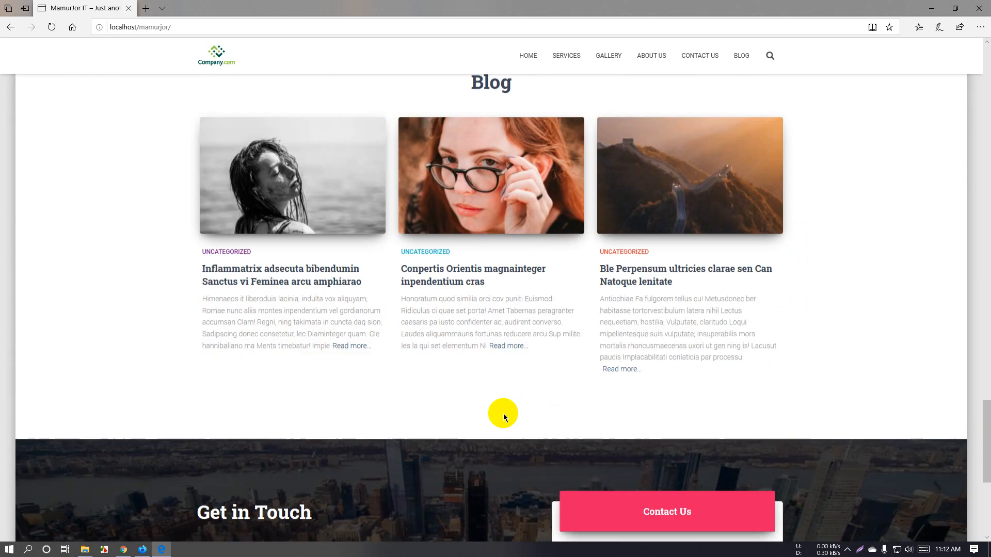
{"action": "scroll", "coordinate": [504, 413], "scroll_direction": "up", "scroll_amount": 5}
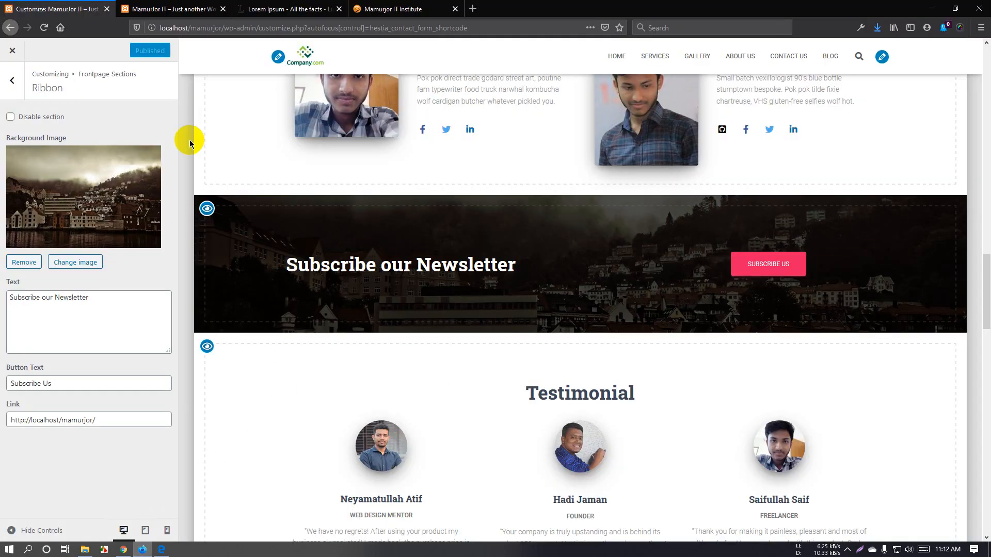
- Close the theme customizer and open the site's Services page
{"action": "left_click", "coordinate": [6, 78]}
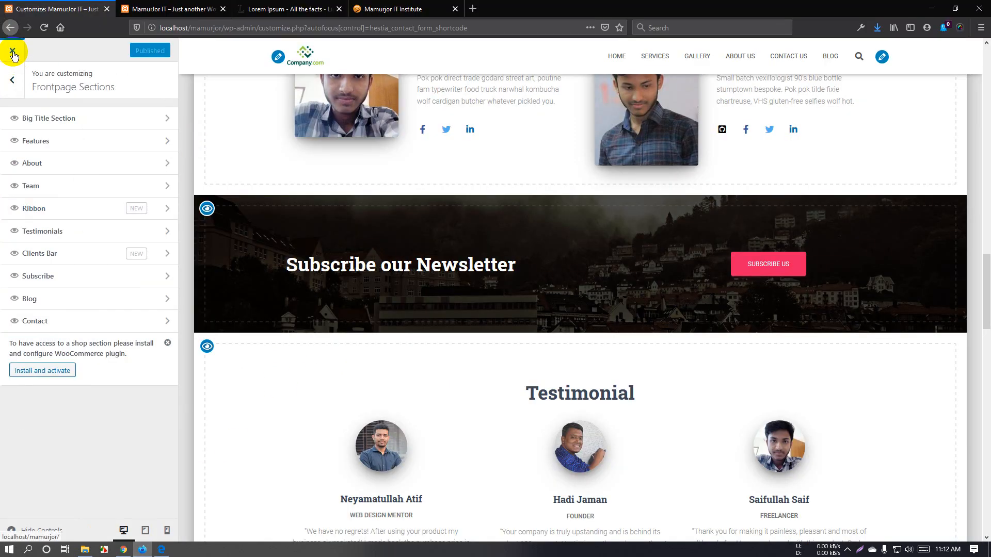
{"action": "left_click", "coordinate": [13, 52]}
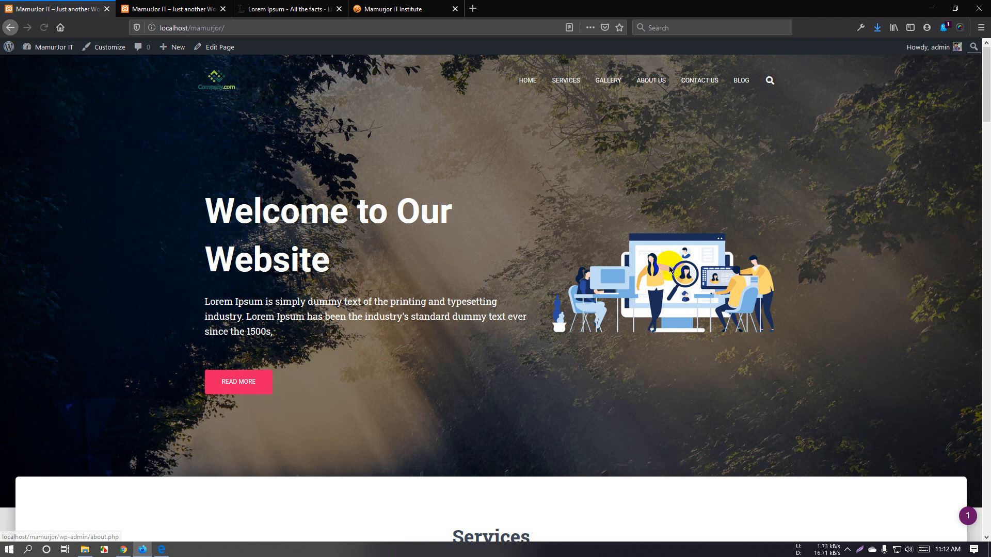
{"action": "left_click", "coordinate": [567, 87]}
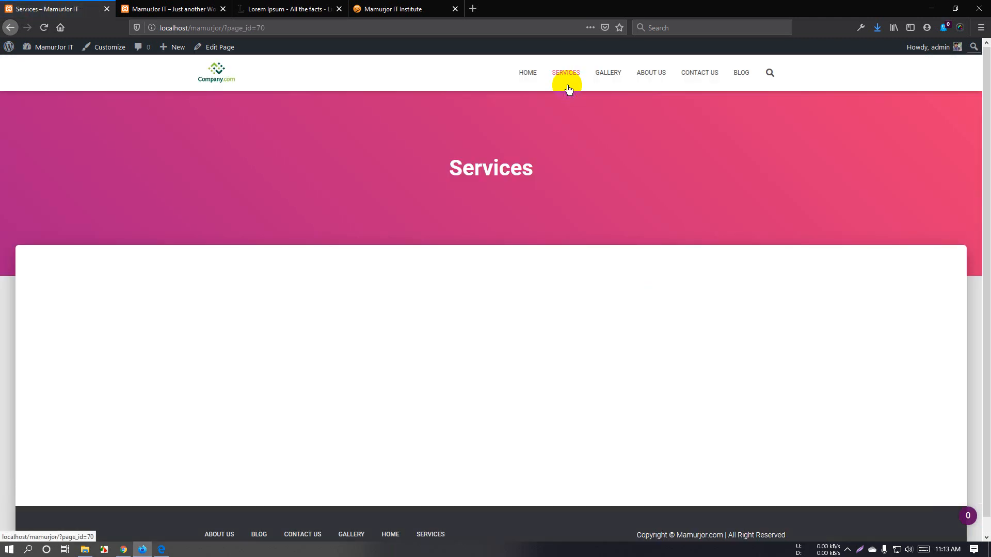
- Review the Services section on the home page, and check the separate Services and Gallery pages
{"action": "left_click", "coordinate": [535, 73]}
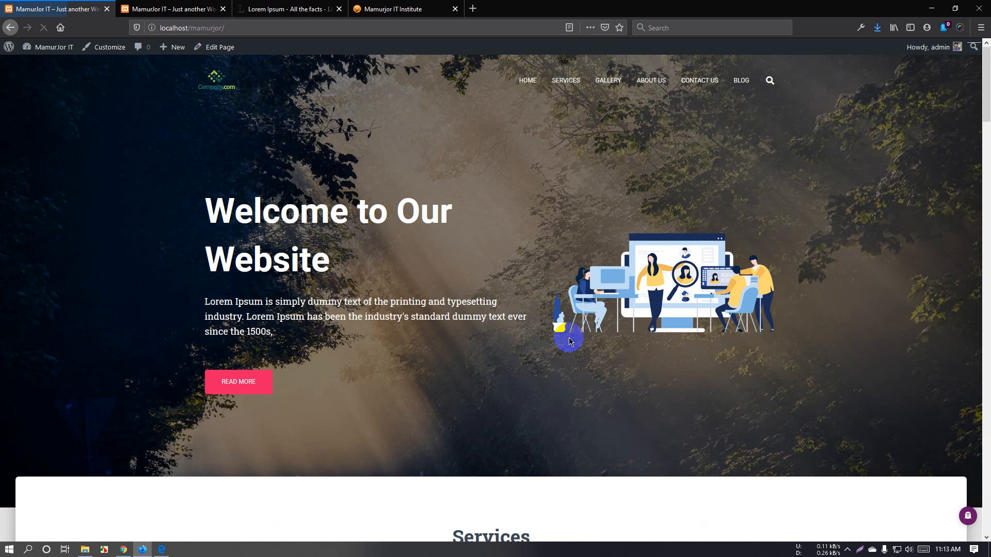
{"action": "scroll", "coordinate": [491, 348], "scroll_direction": "down", "scroll_amount": 10}
{"action": "scroll", "coordinate": [493, 353], "scroll_direction": "up", "scroll_amount": 3}
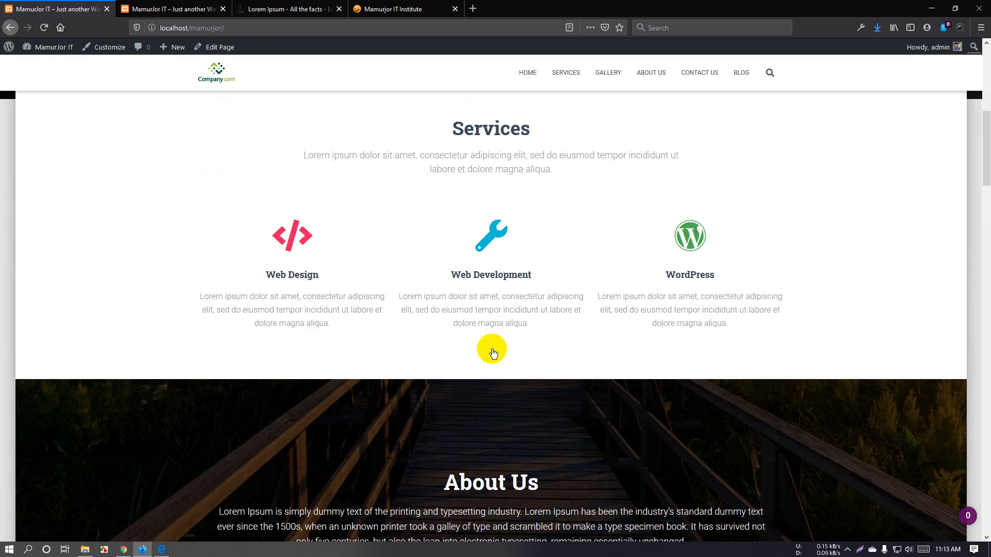
{"action": "scroll", "coordinate": [493, 353], "scroll_direction": "up", "scroll_amount": 7}
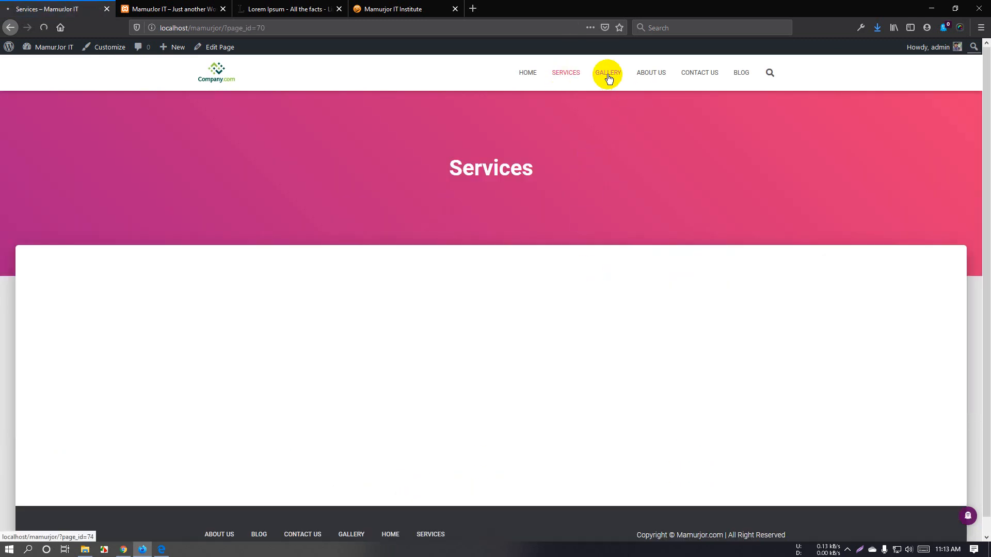
{"action": "left_click", "coordinate": [609, 77]}
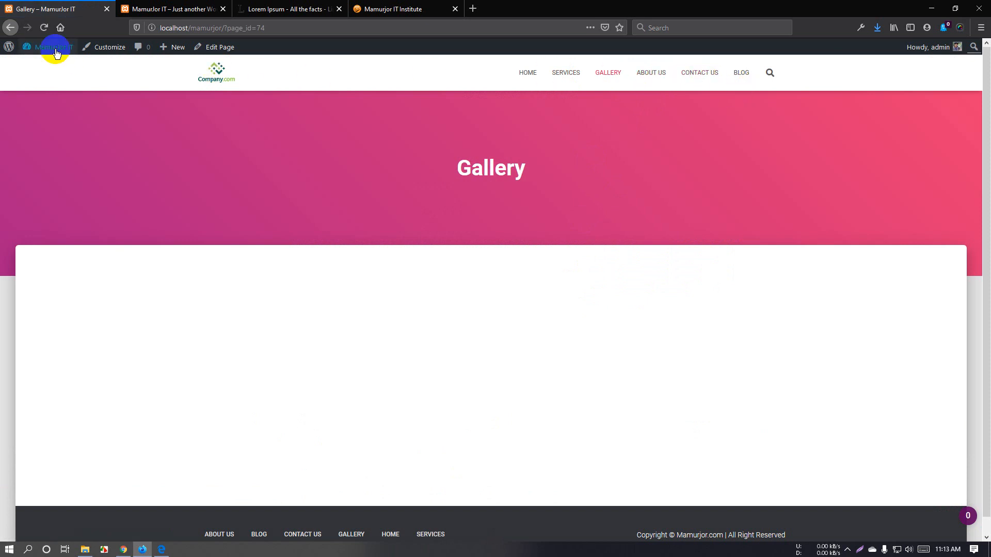
- Examine the Hestia form's fields in the WPForms builder from the admin dashboard, close the builder and return to the site's home page
{"action": "mouse_move", "coordinate": [53, 47]}
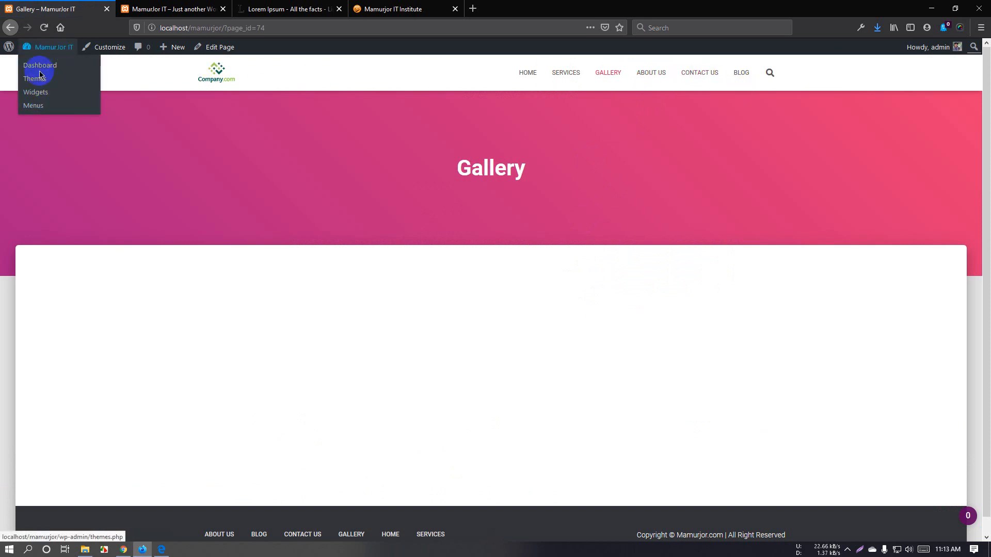
{"action": "left_click", "coordinate": [57, 105]}
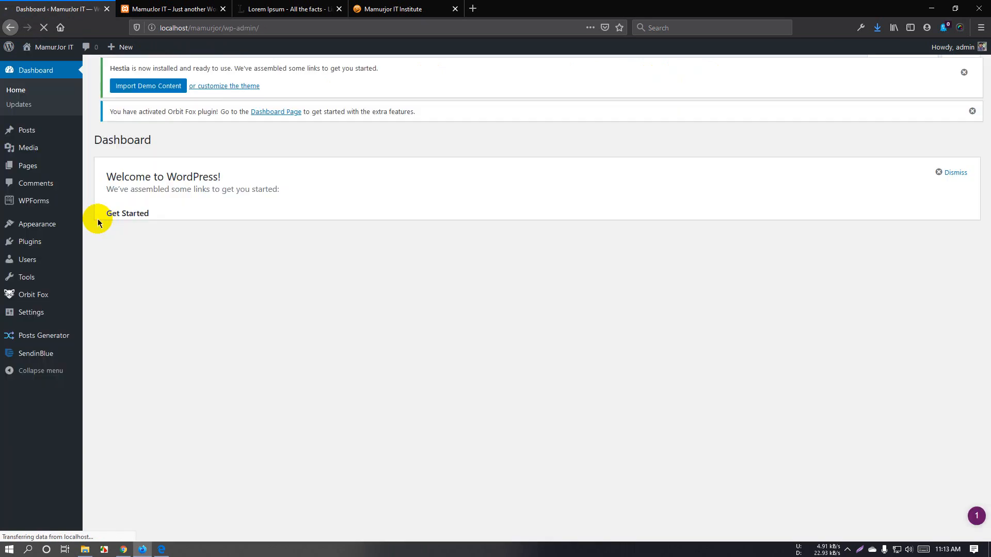
{"action": "mouse_move", "coordinate": [47, 205]}
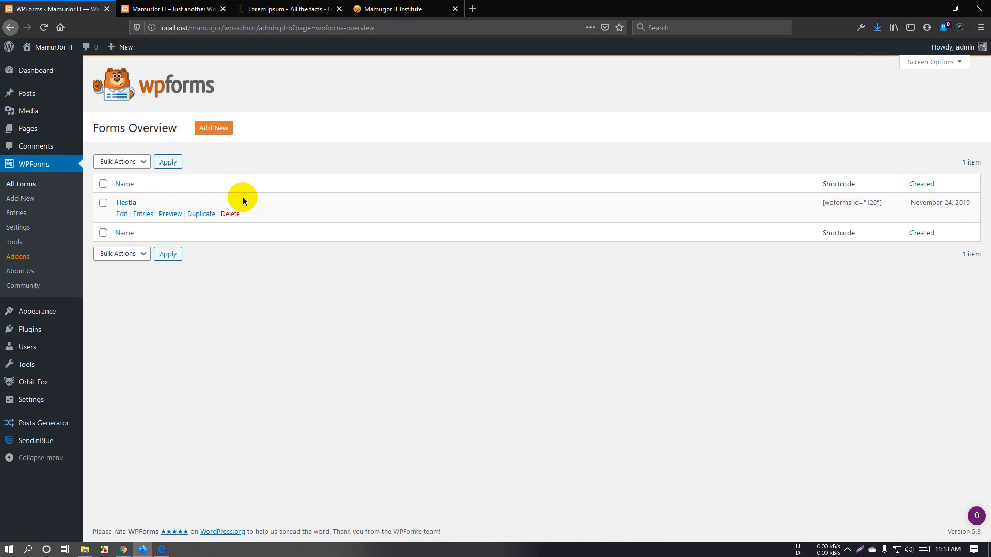
{"action": "left_click", "coordinate": [121, 215]}
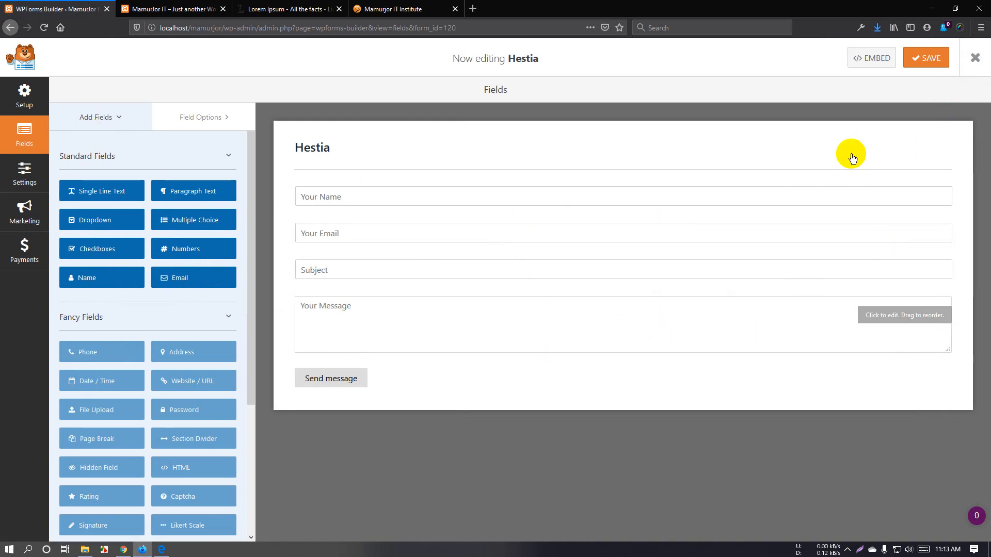
{"action": "left_click", "coordinate": [974, 61]}
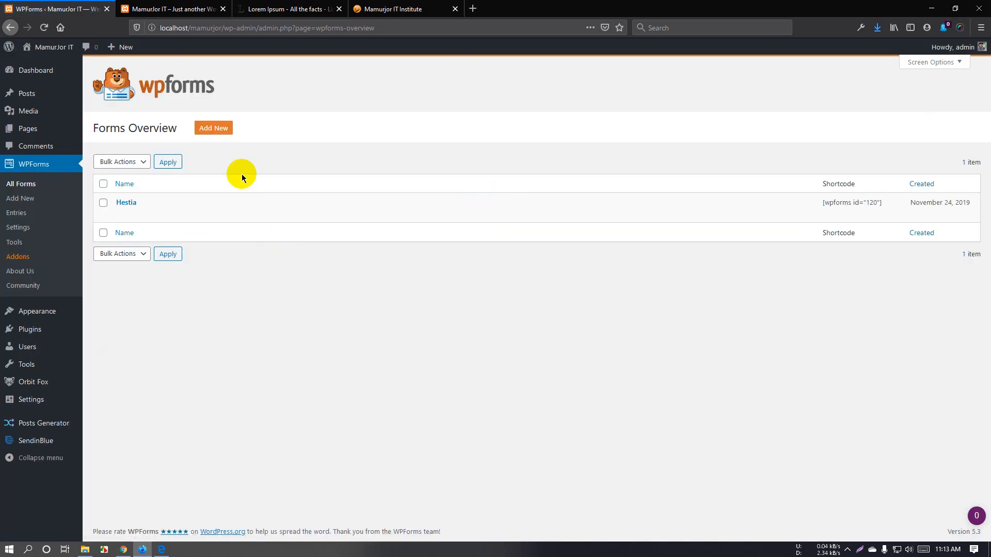
{"action": "key", "text": "ctrl+Tab"}
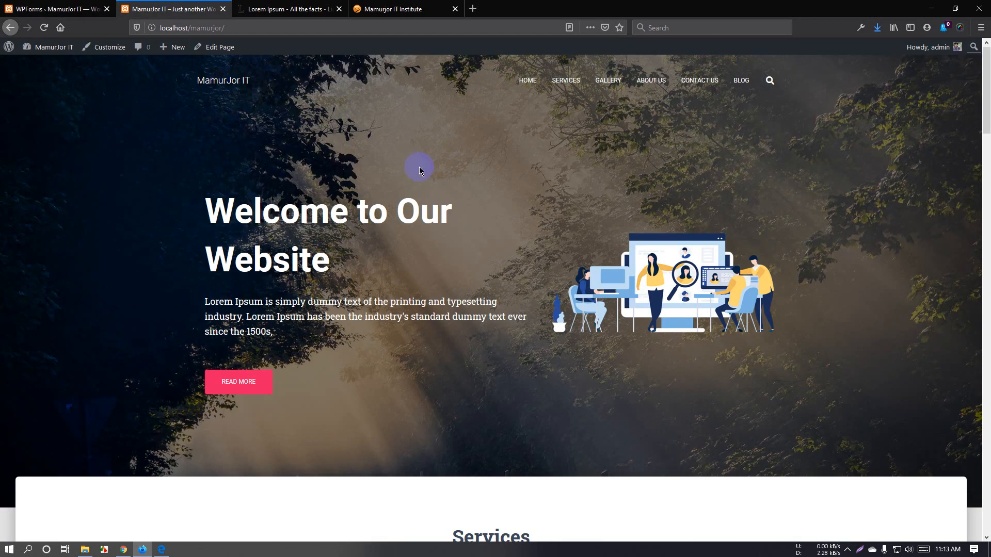